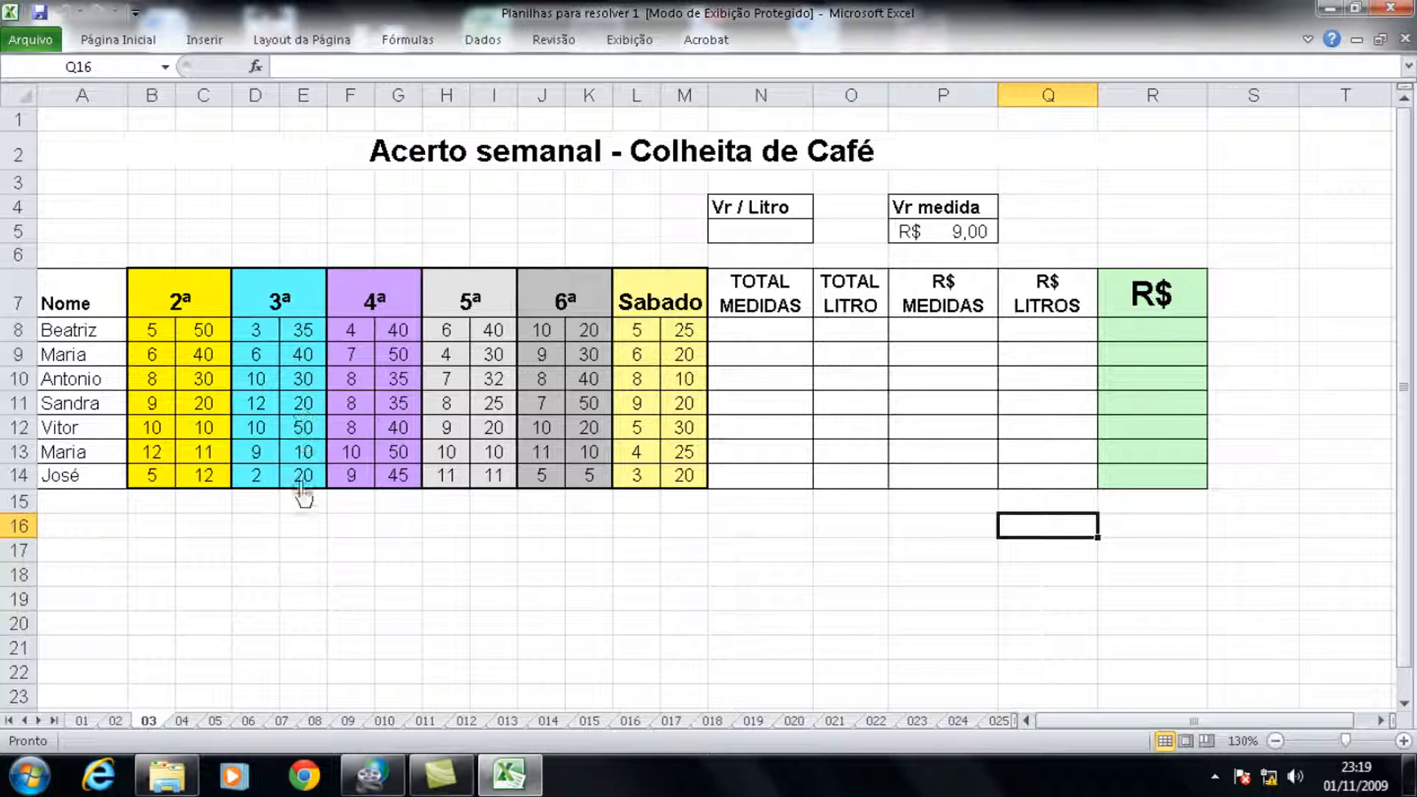
Step: Create a new blank workbook and enter the title "Acerto Semanal - Colheita de Café" in cell A2
key(ctrl+n)
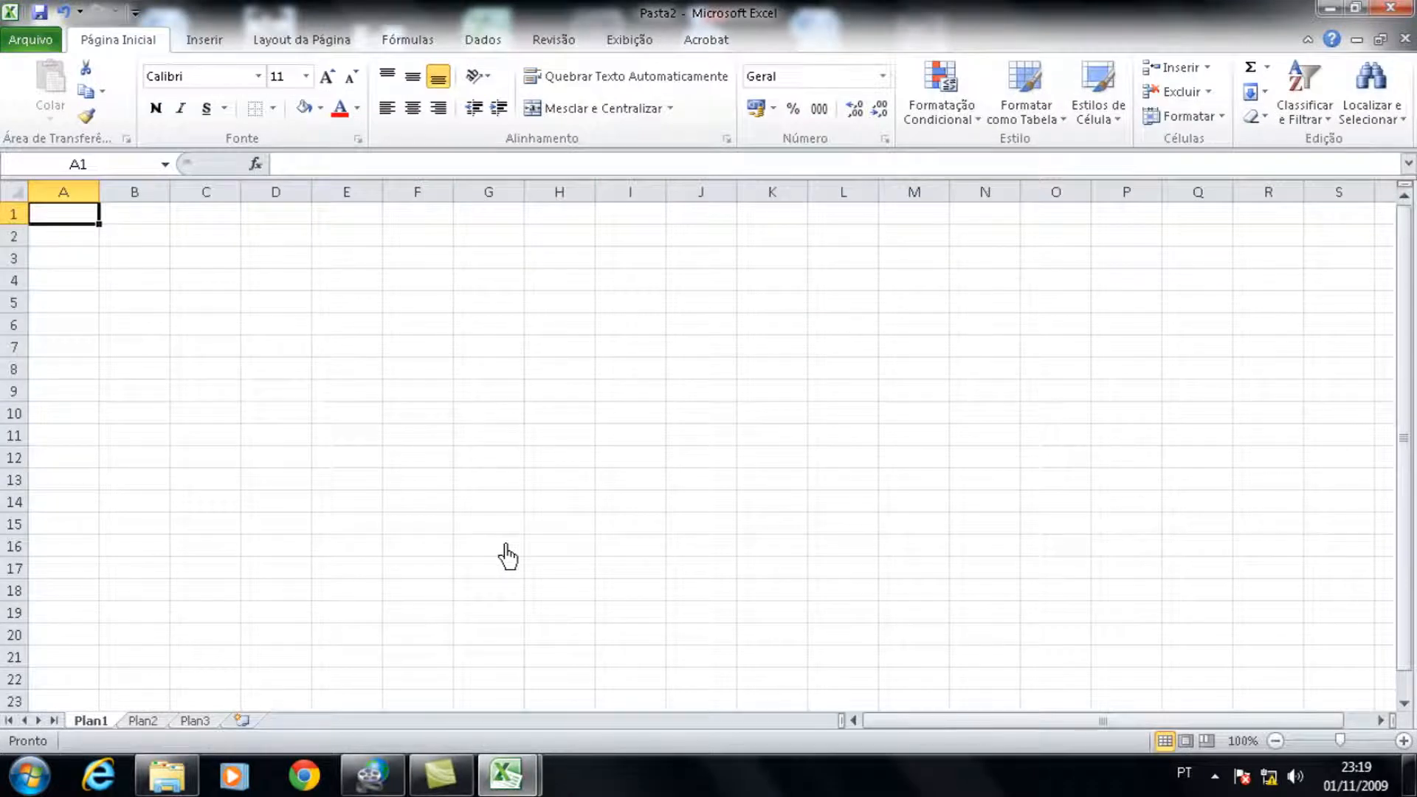
key(Down)
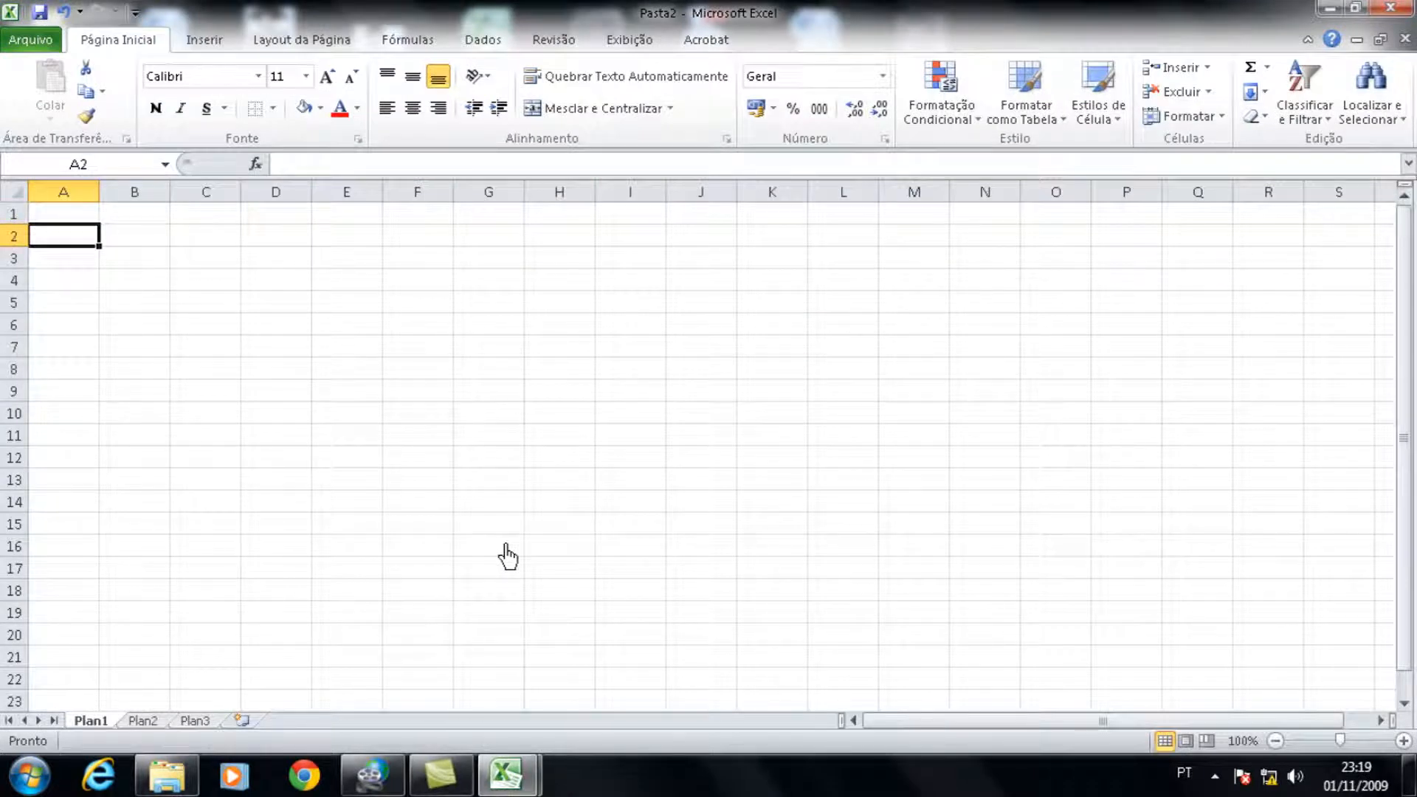
text(Acerto)
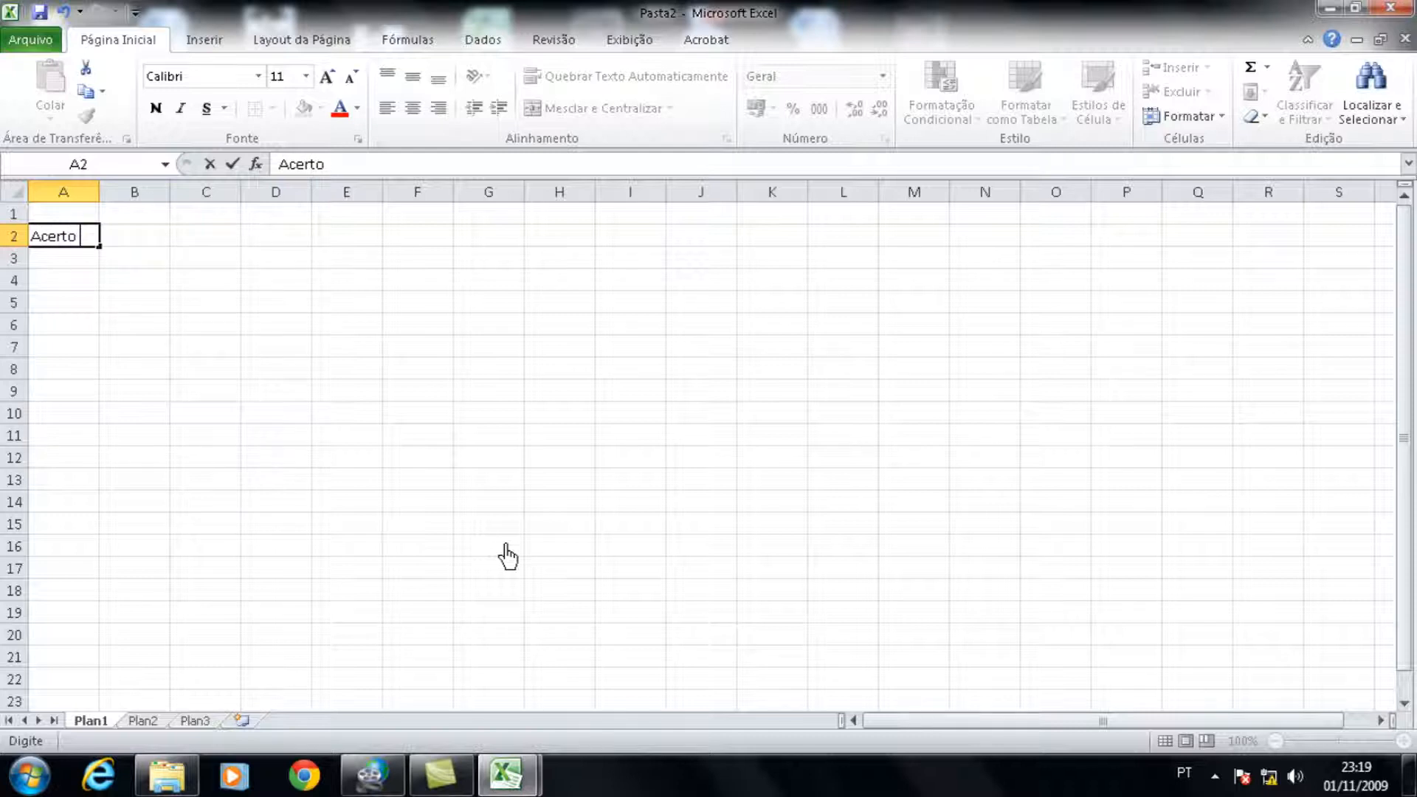
text( Semana)
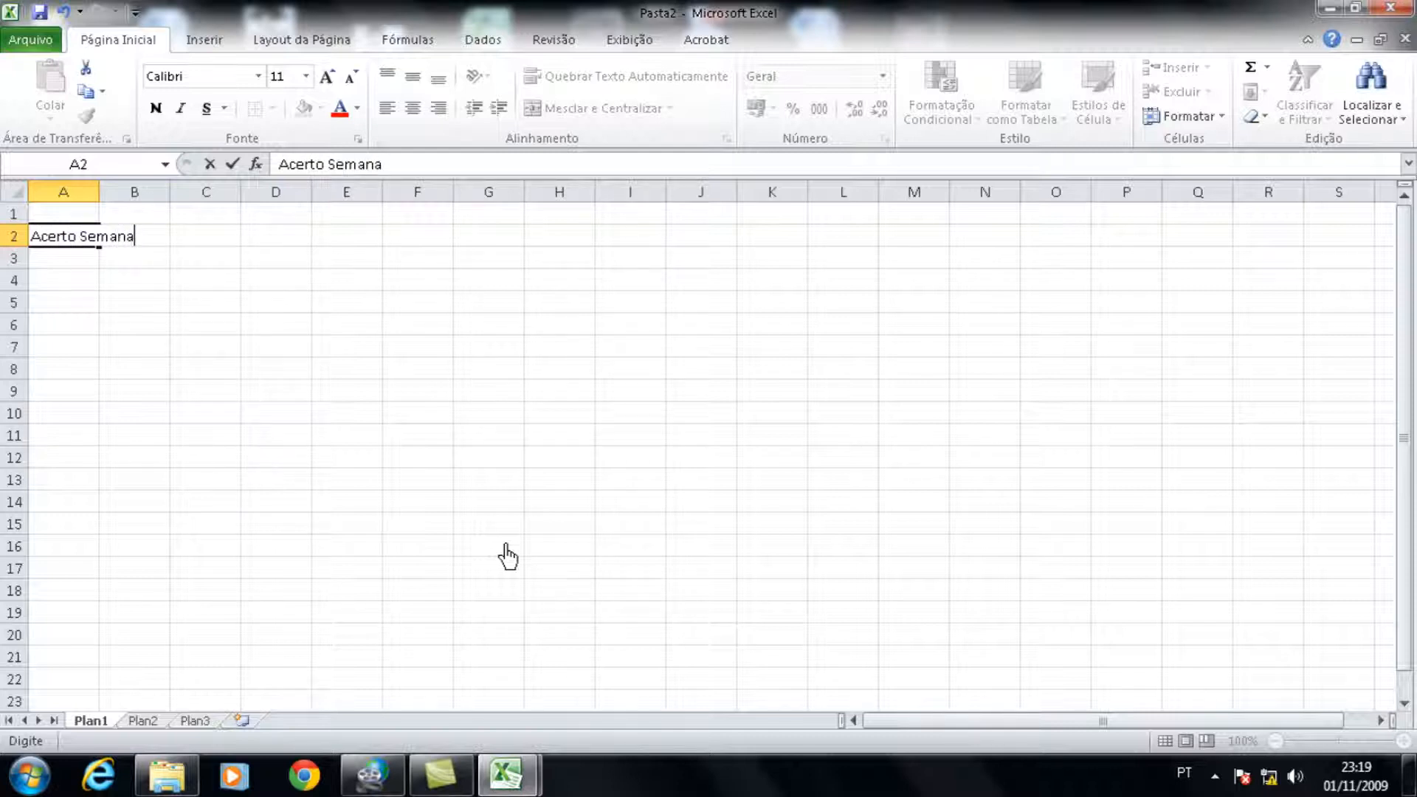
text(l - Colheira)
key(BackSpace)
key(BackSpace)
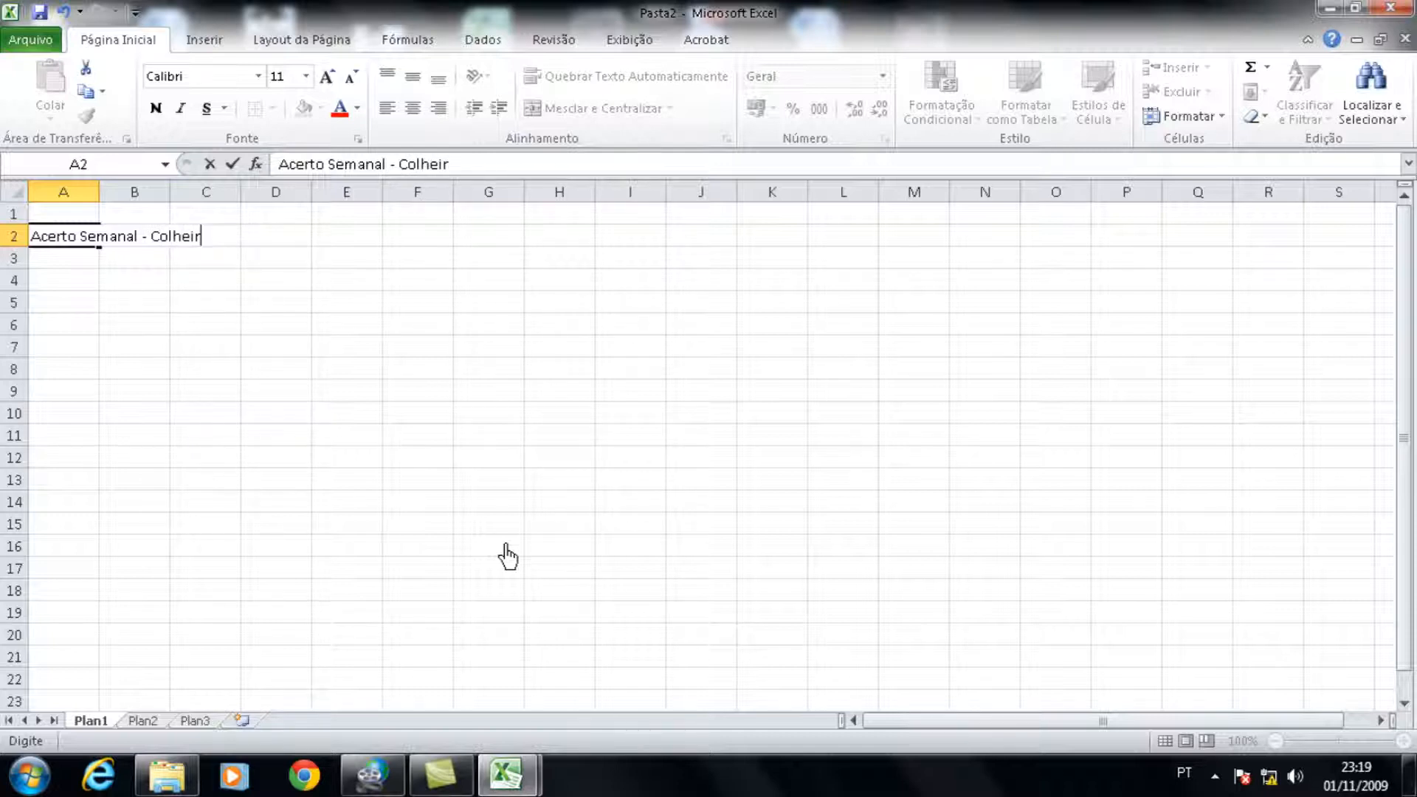
text(ta de Café)
key(Return)
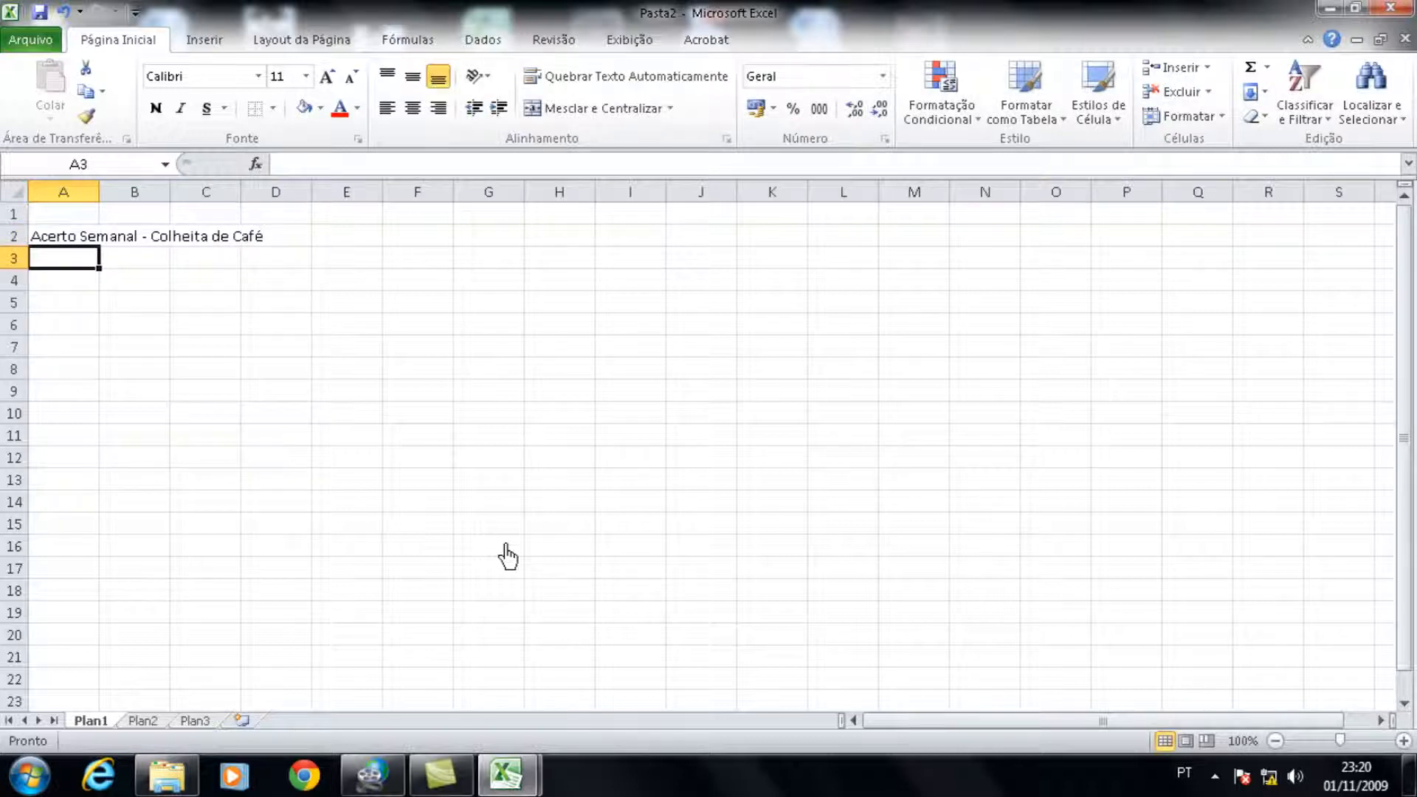
Step: Enter the label "Vr. Litro" in cell N4
key(Up)
key(Down)
key(Right)
key(Right)
key(Right)
key(Right)
key(Right)
key(Right)
key(Right)
key(Right)
key(Right)
key(Right)
key(Right)
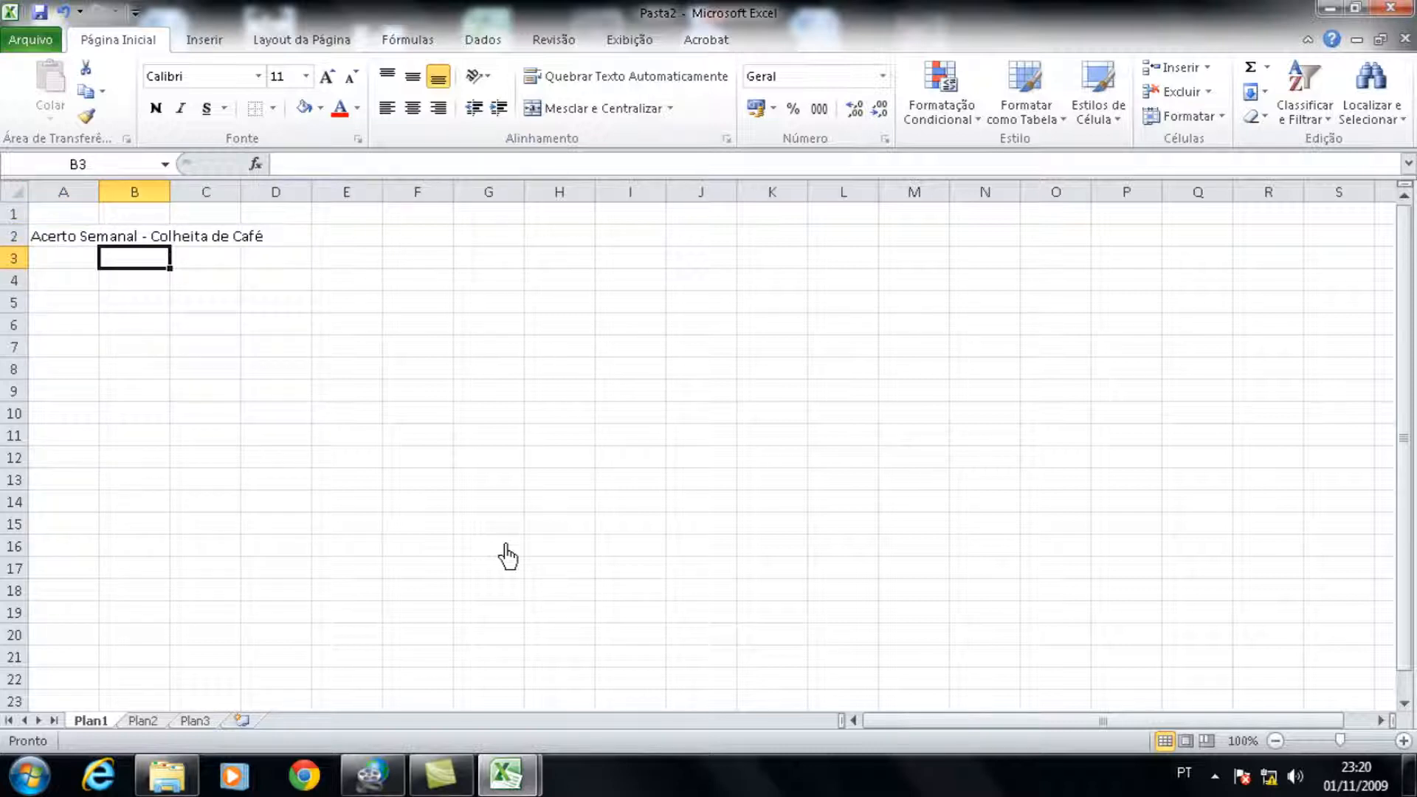
key(Right)
key(Right)
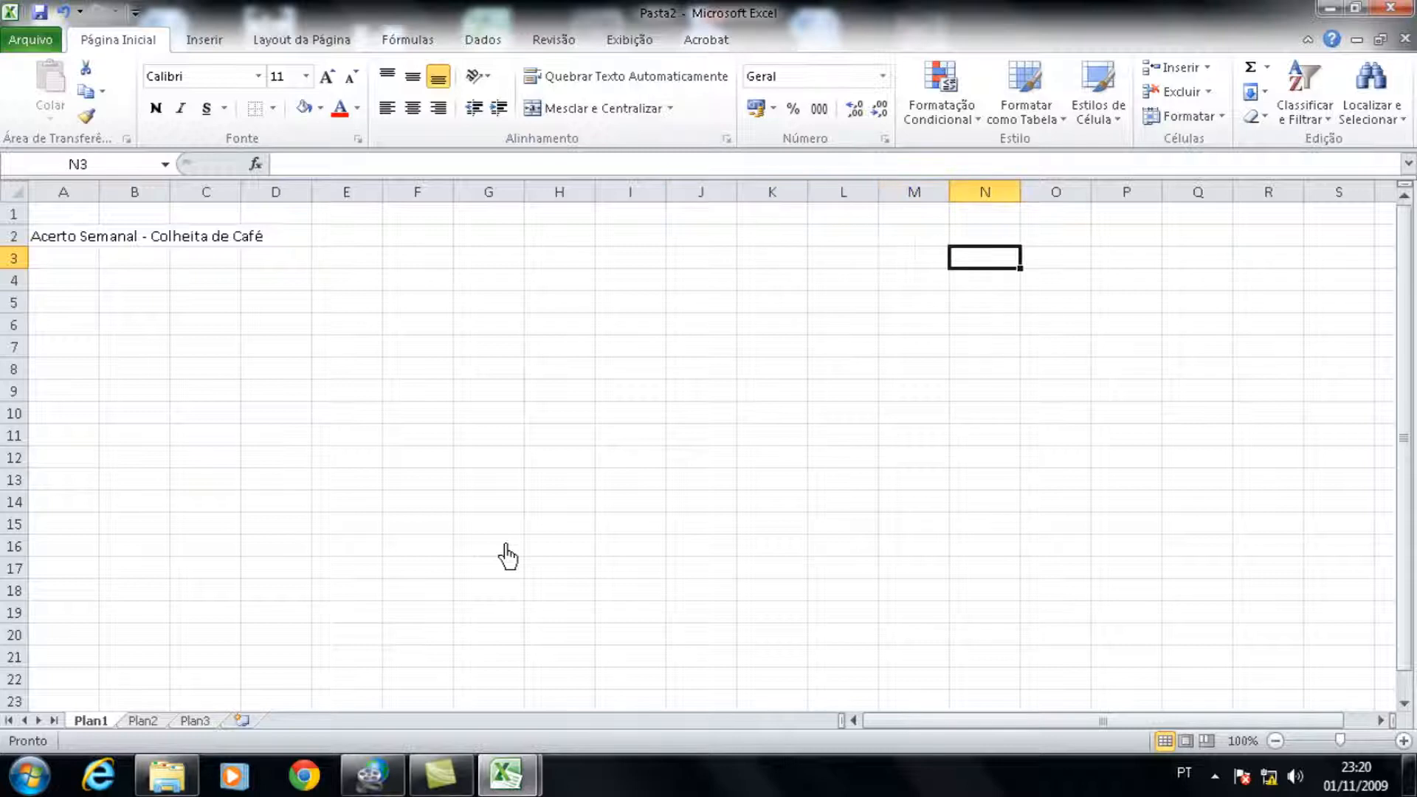
key(Down)
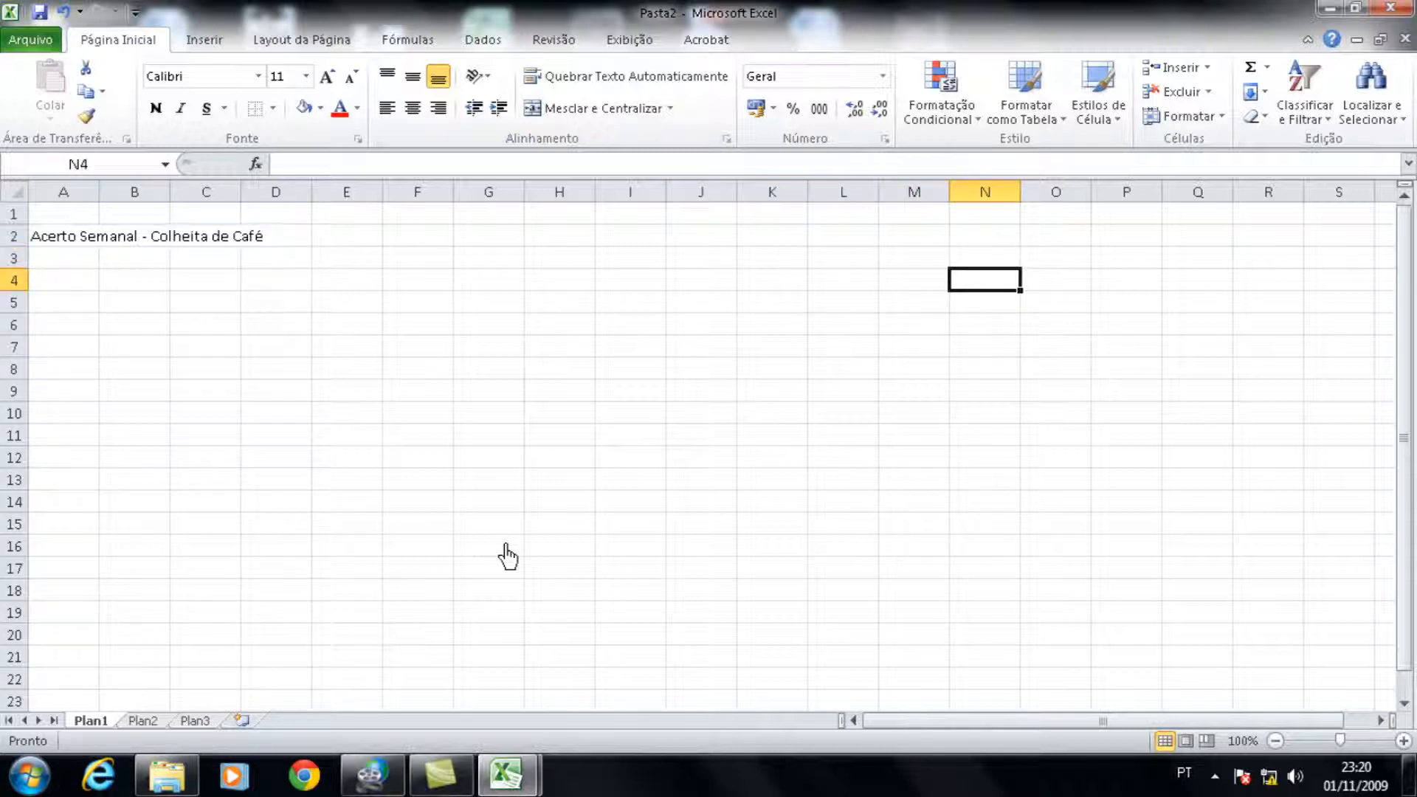
text(Vr.)
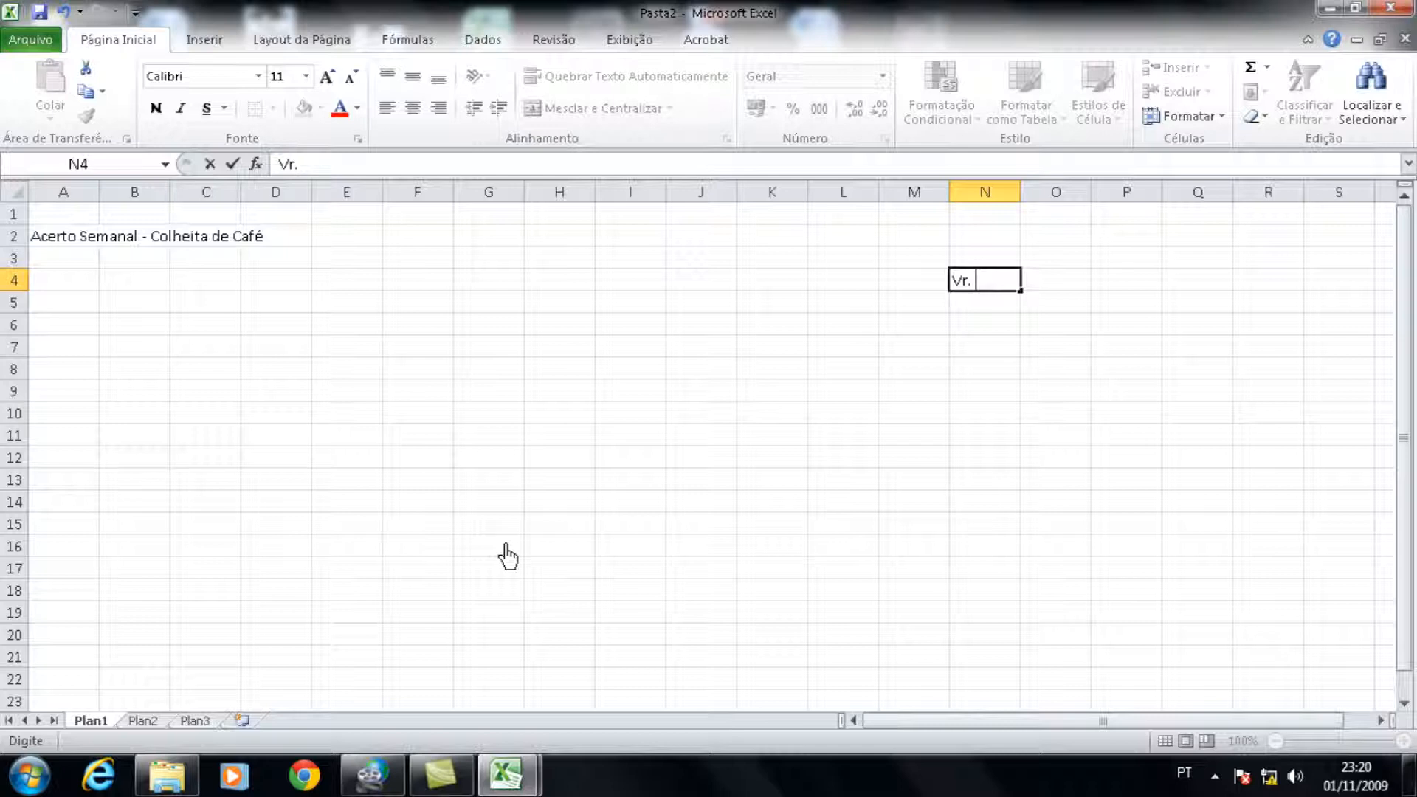
text( Litro)
key(Tab)
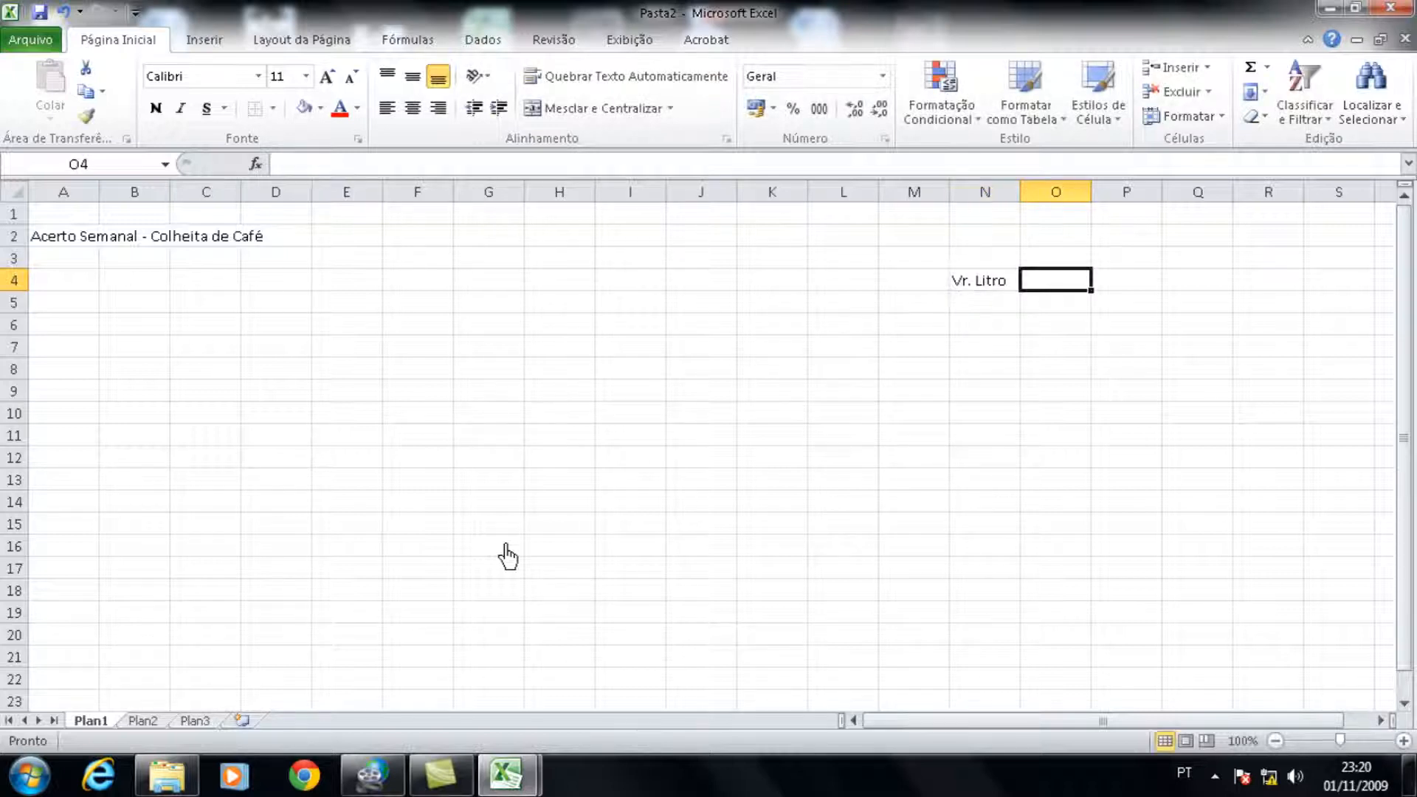
Step: Enter the label "Vr. Medida" in cell P4 and widen column P to fit it
key(Right)
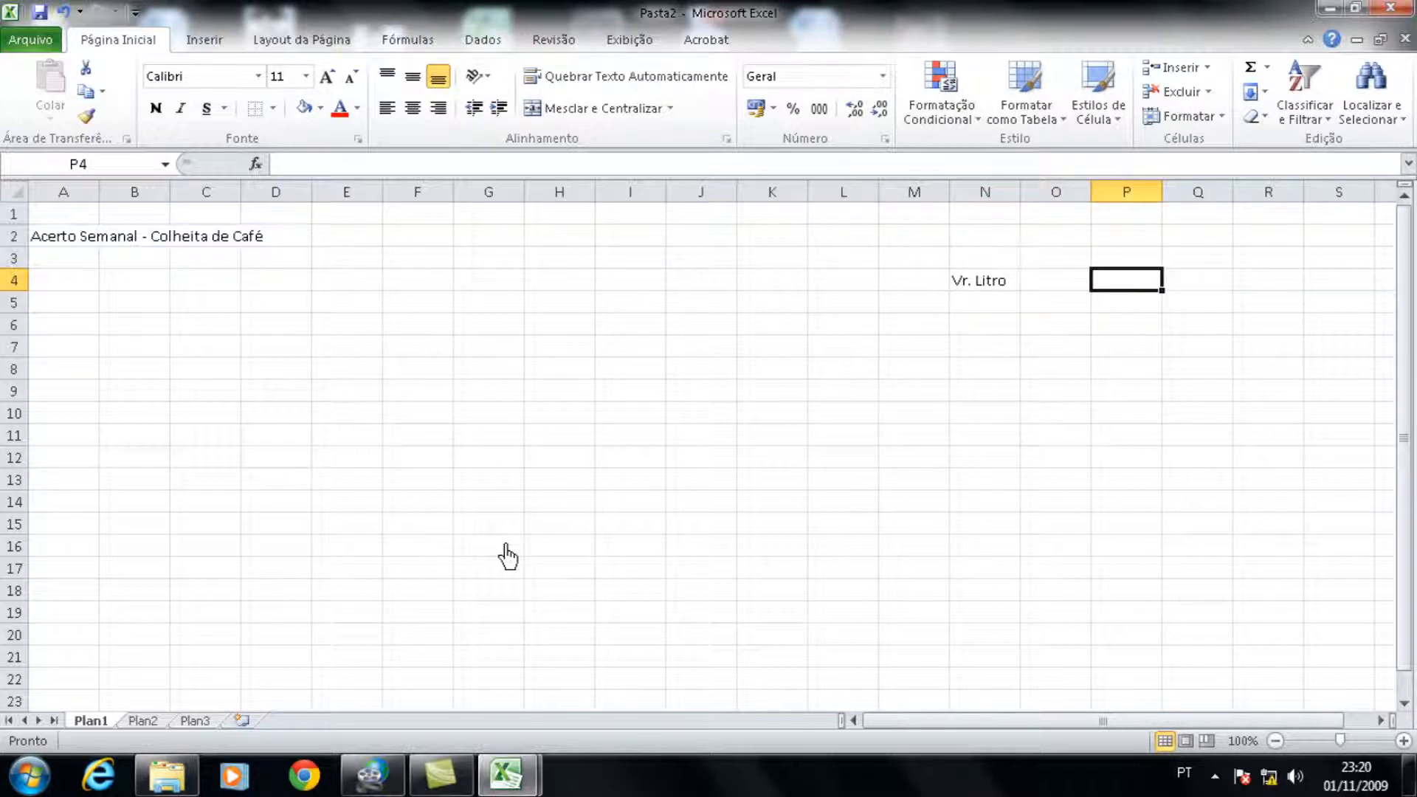
text(Vr. Medida)
key(Return)
key(Up)
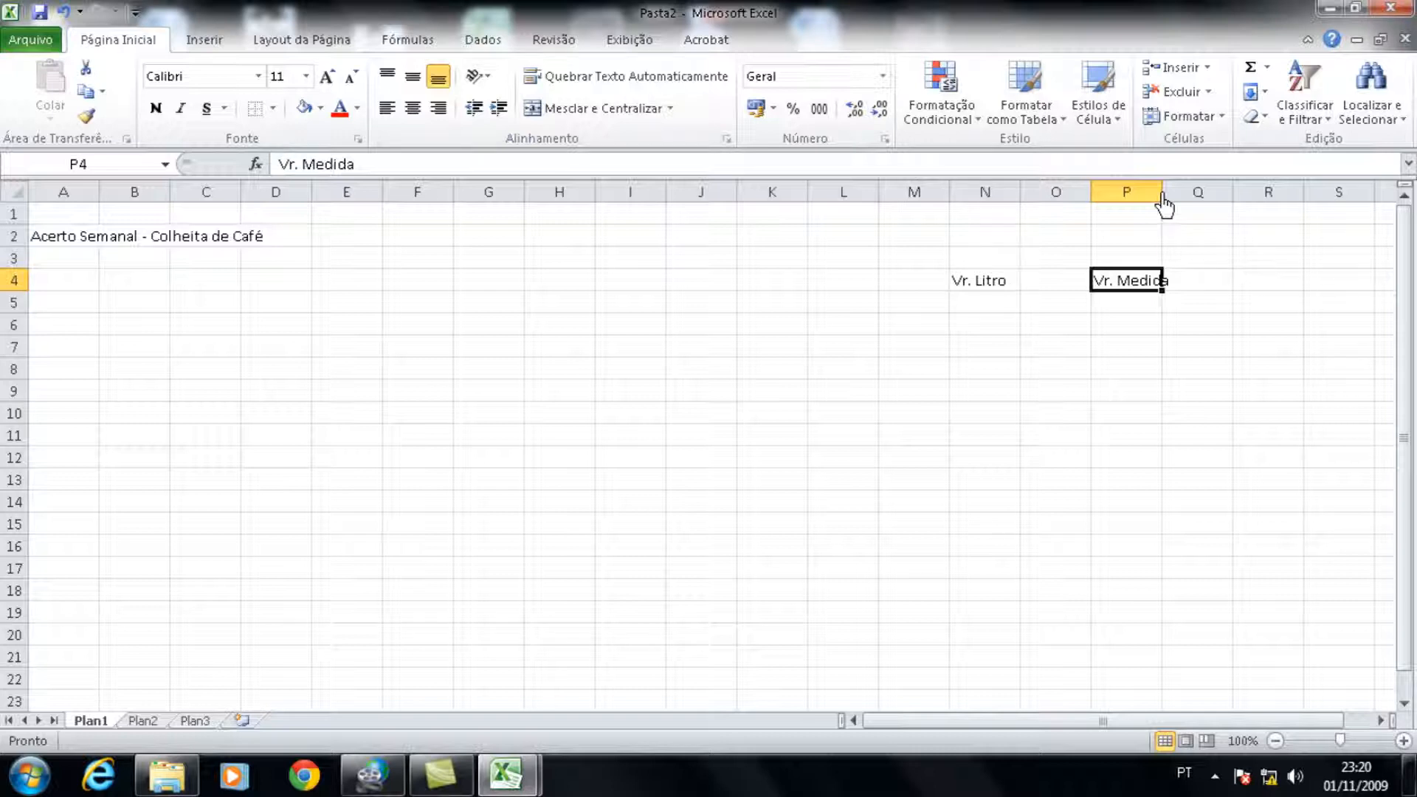
drag(1163, 203, 1177, 207)
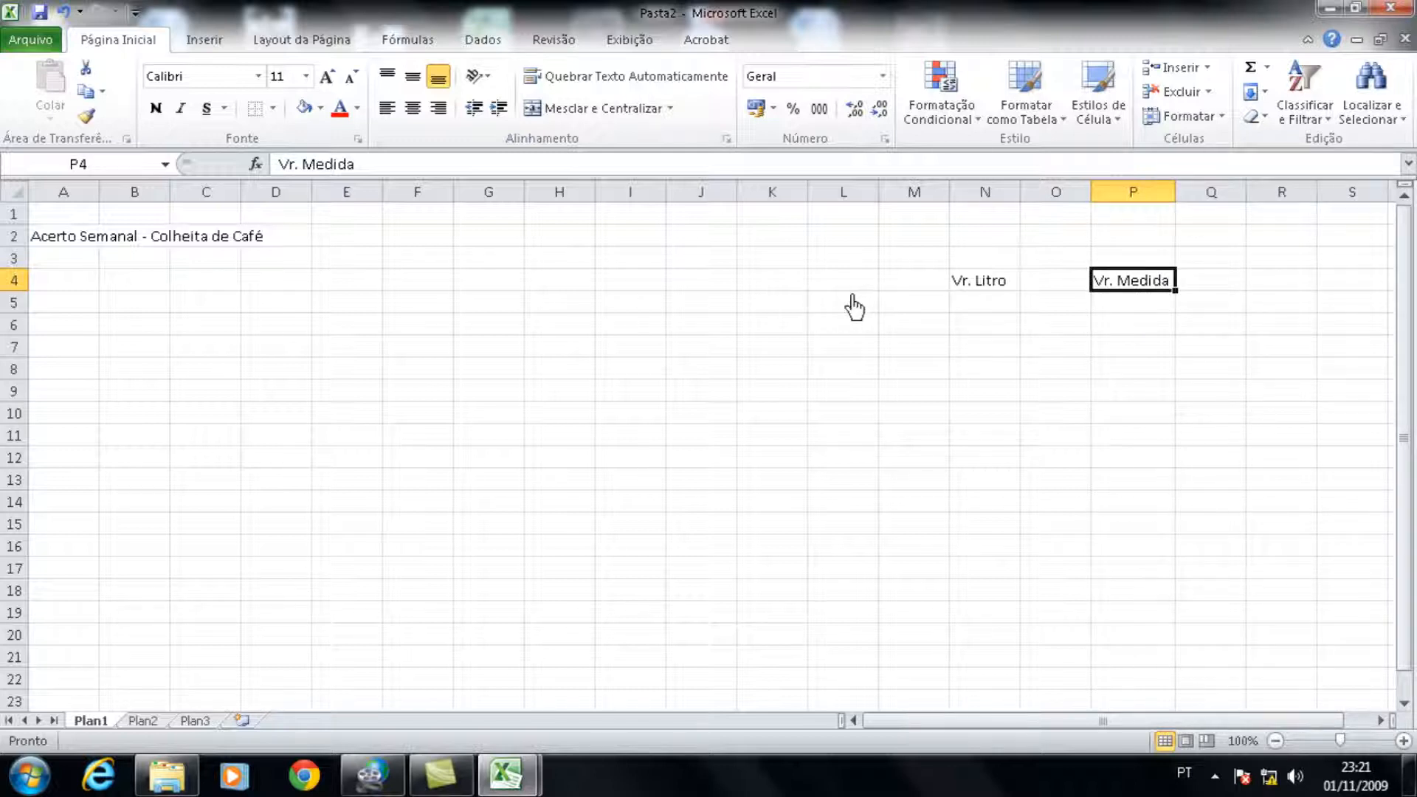
Step: Apply all borders to the Vr. Medida label and the value cell below it, P4:P5
drag(1123, 287, 1114, 310)
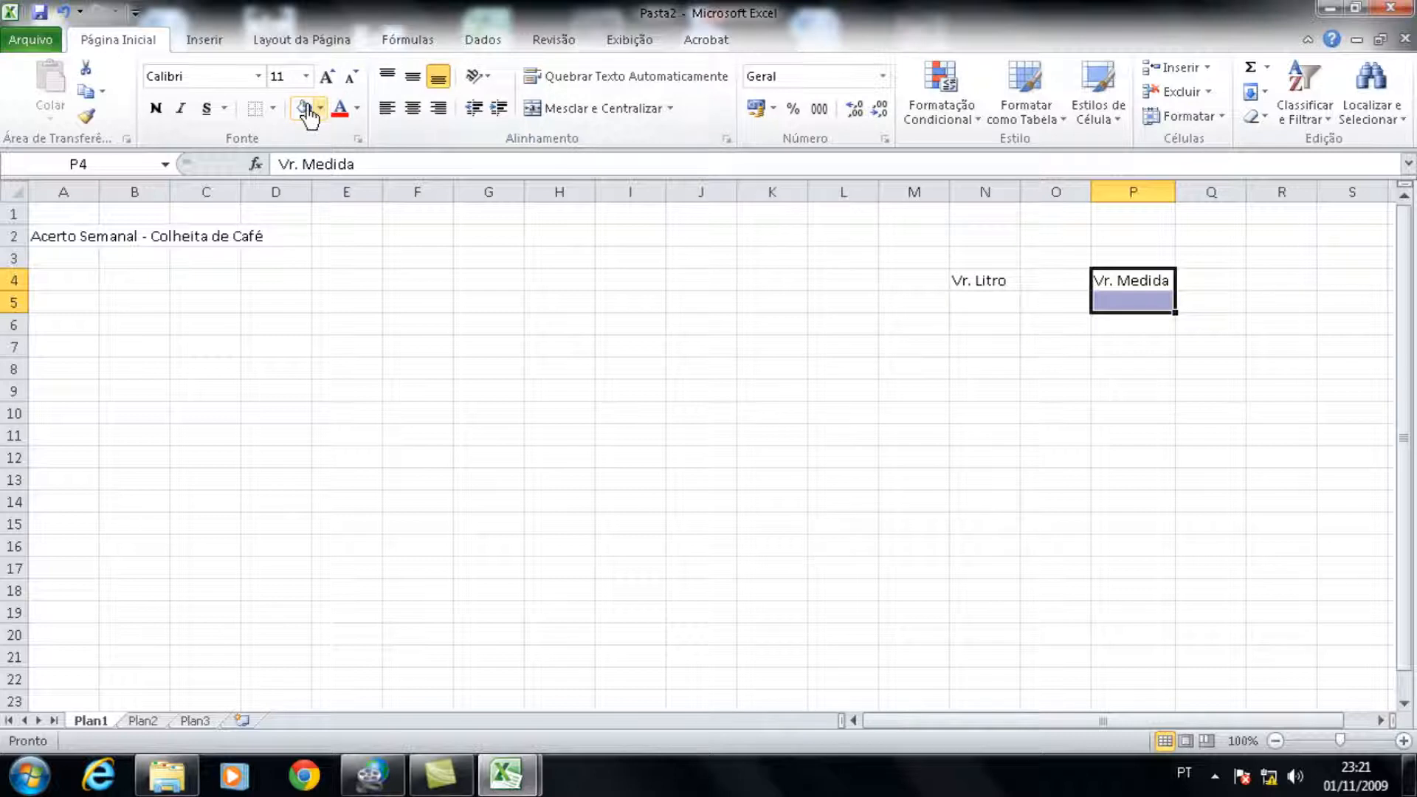
click(274, 110)
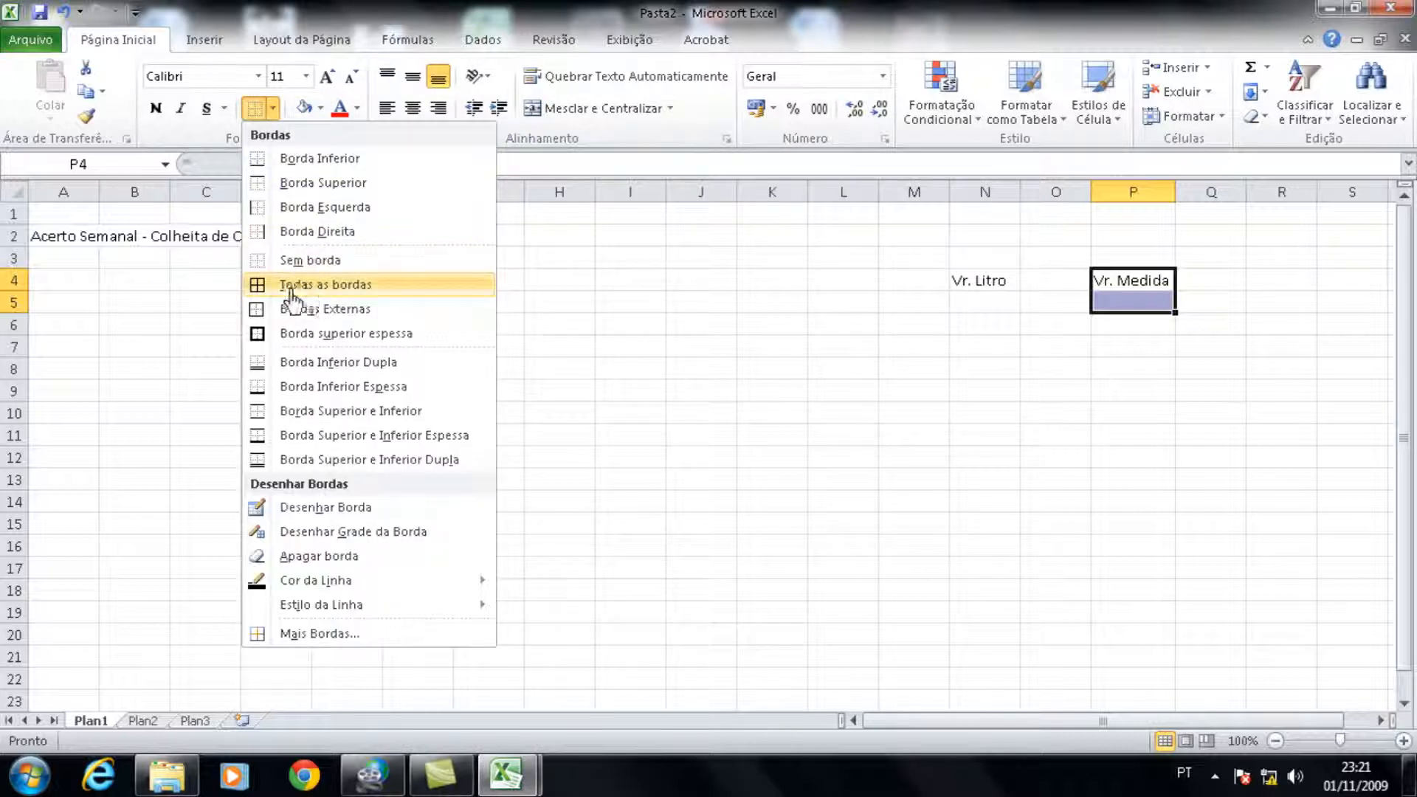
click(274, 112)
click(274, 112)
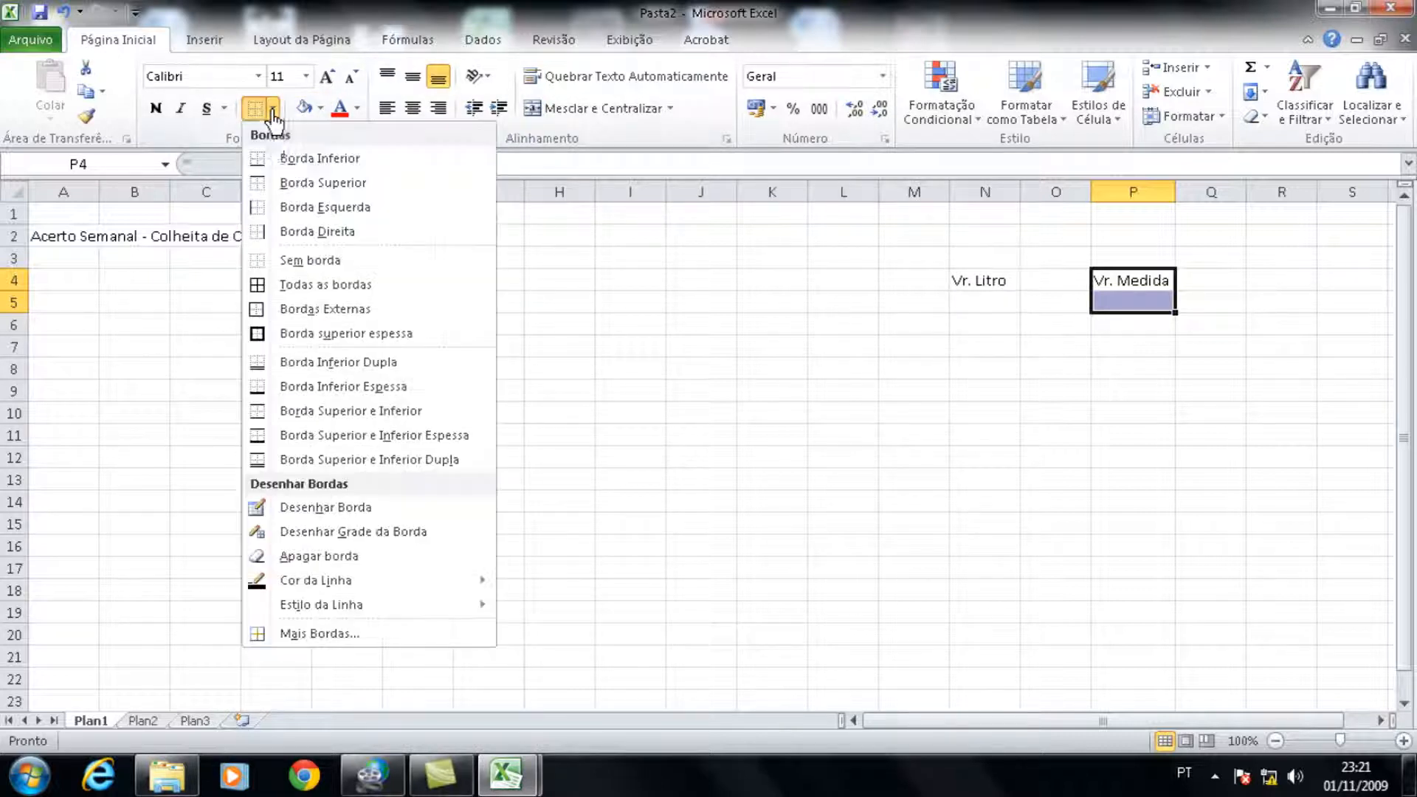
click(316, 291)
click(1133, 326)
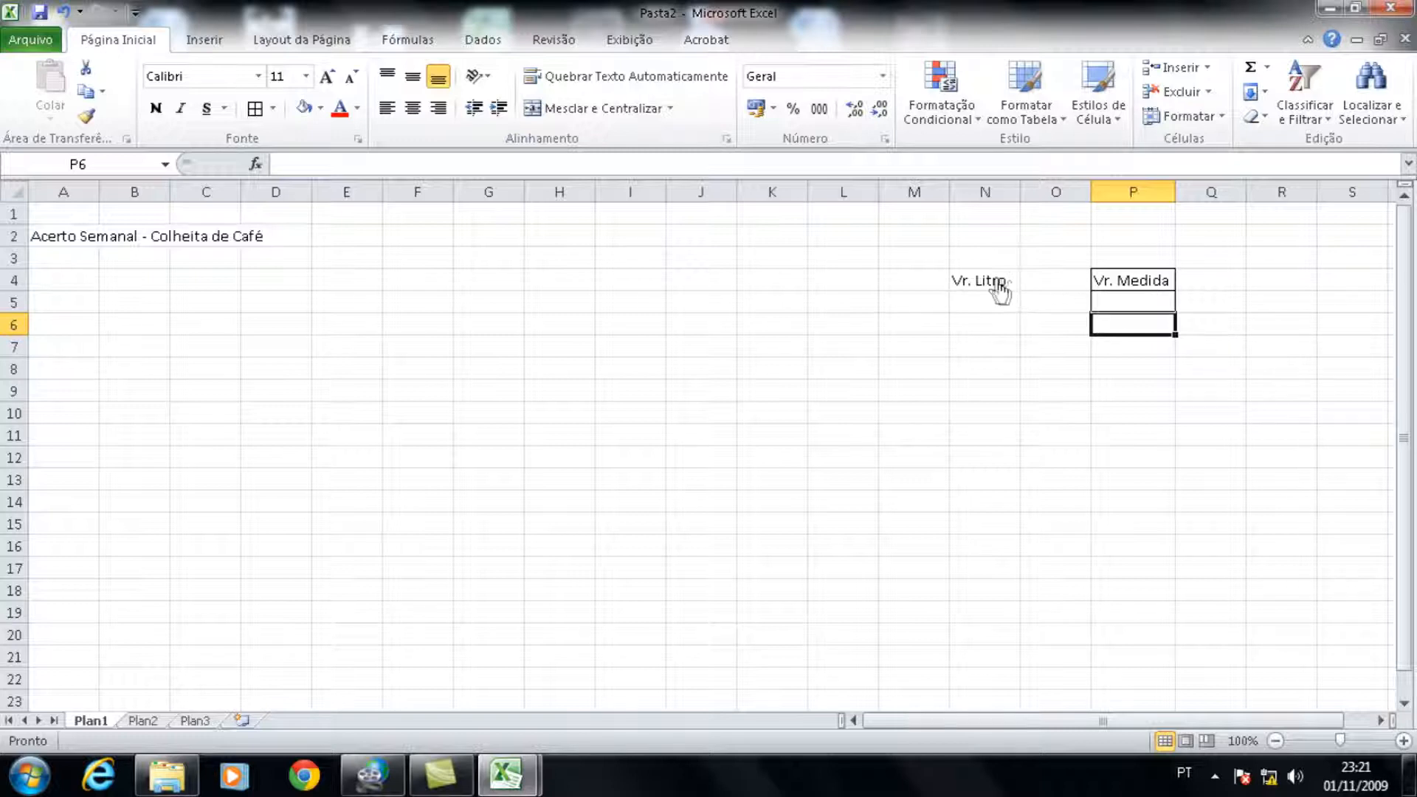
Step: Apply all borders to the Vr. Litro label and the value cell below it, N4:N5
drag(998, 294, 994, 314)
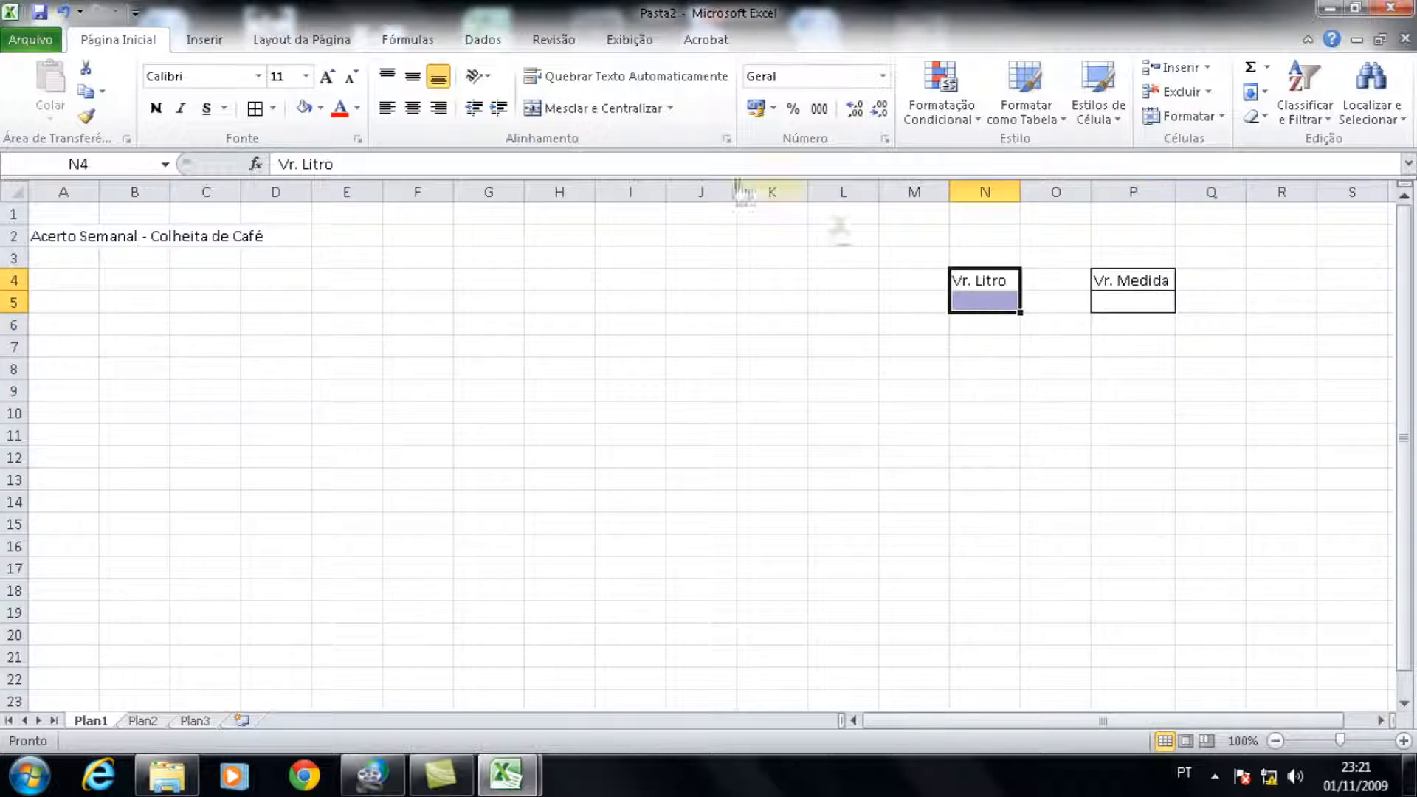
click(273, 111)
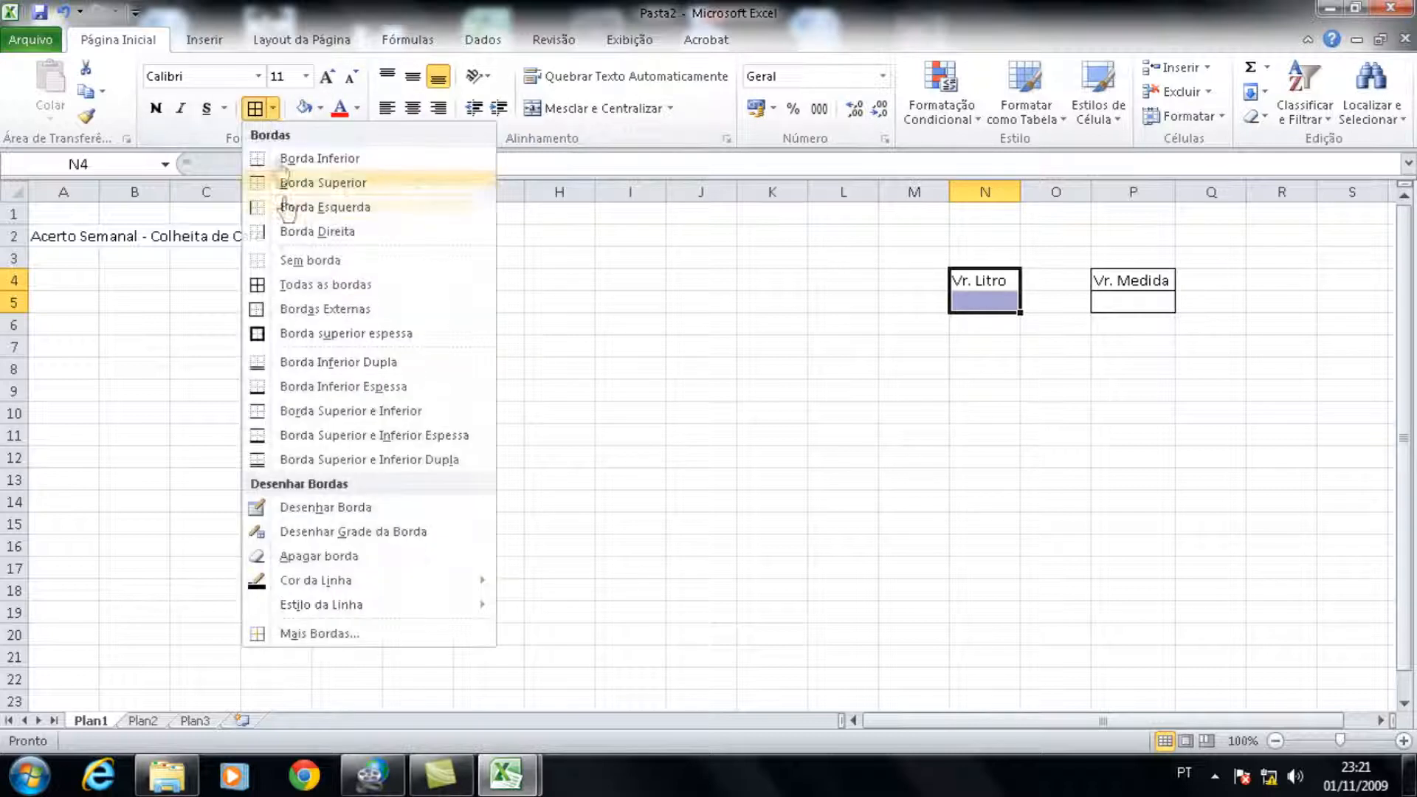
click(325, 288)
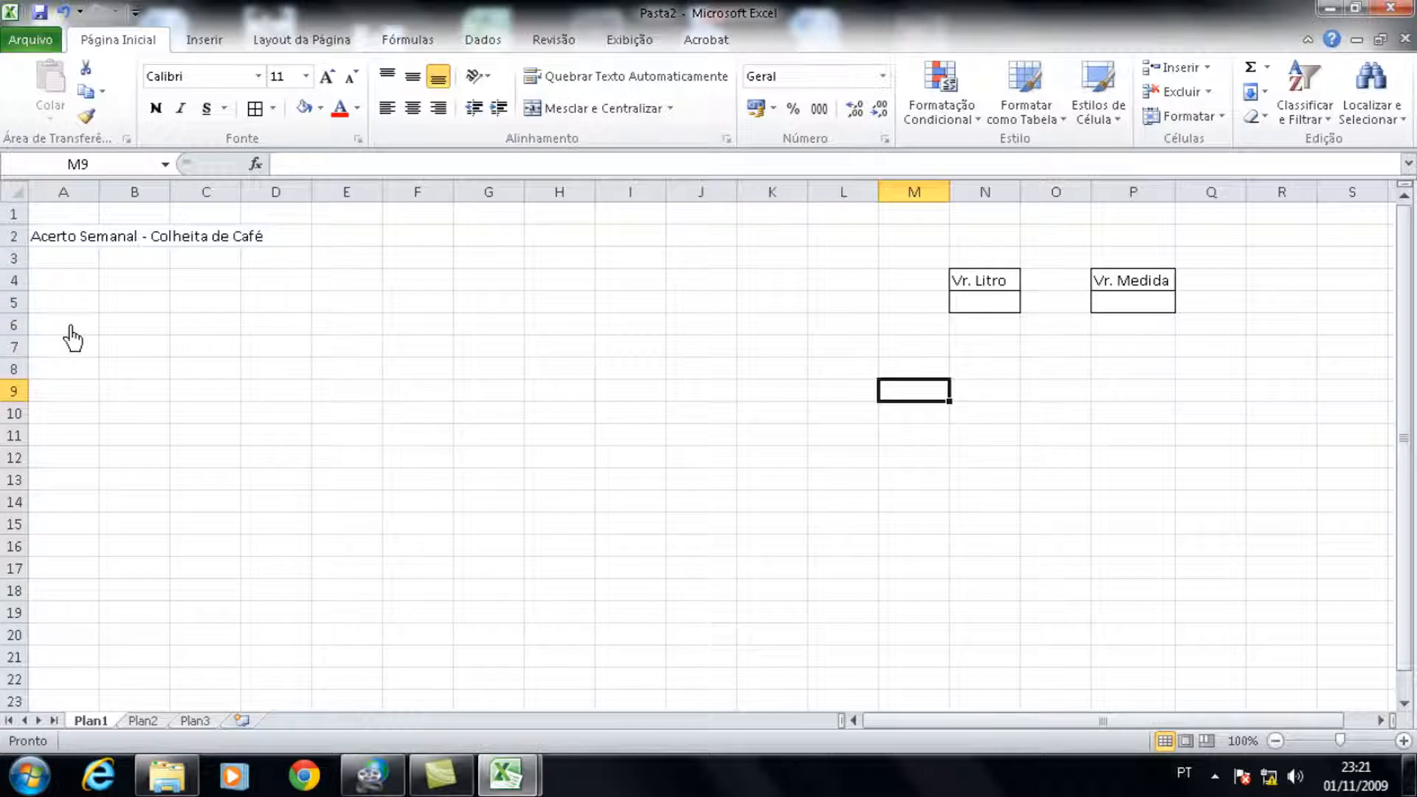
Step: Enter the column heading "Nome" in cell A7
click(77, 350)
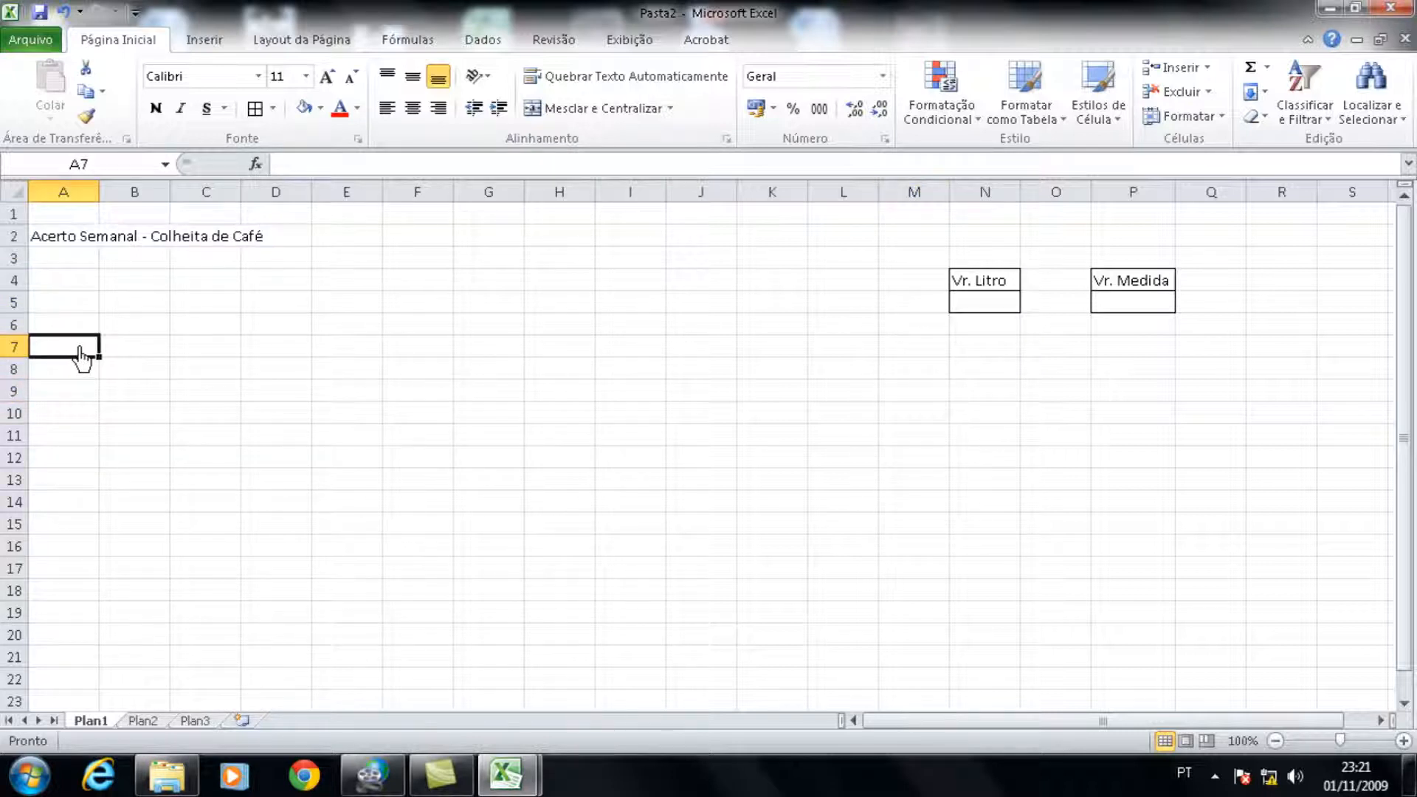
text(Nome)
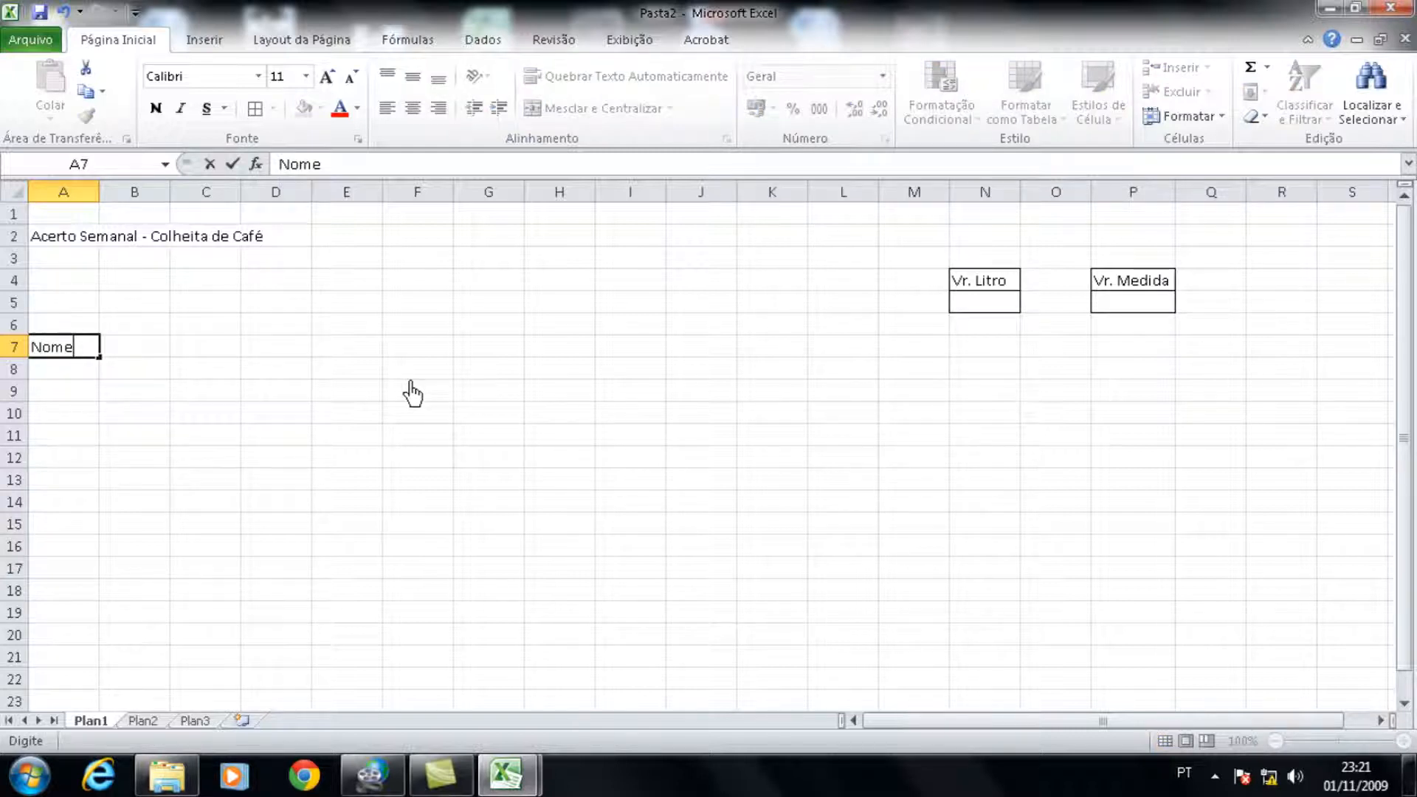
key(Return)
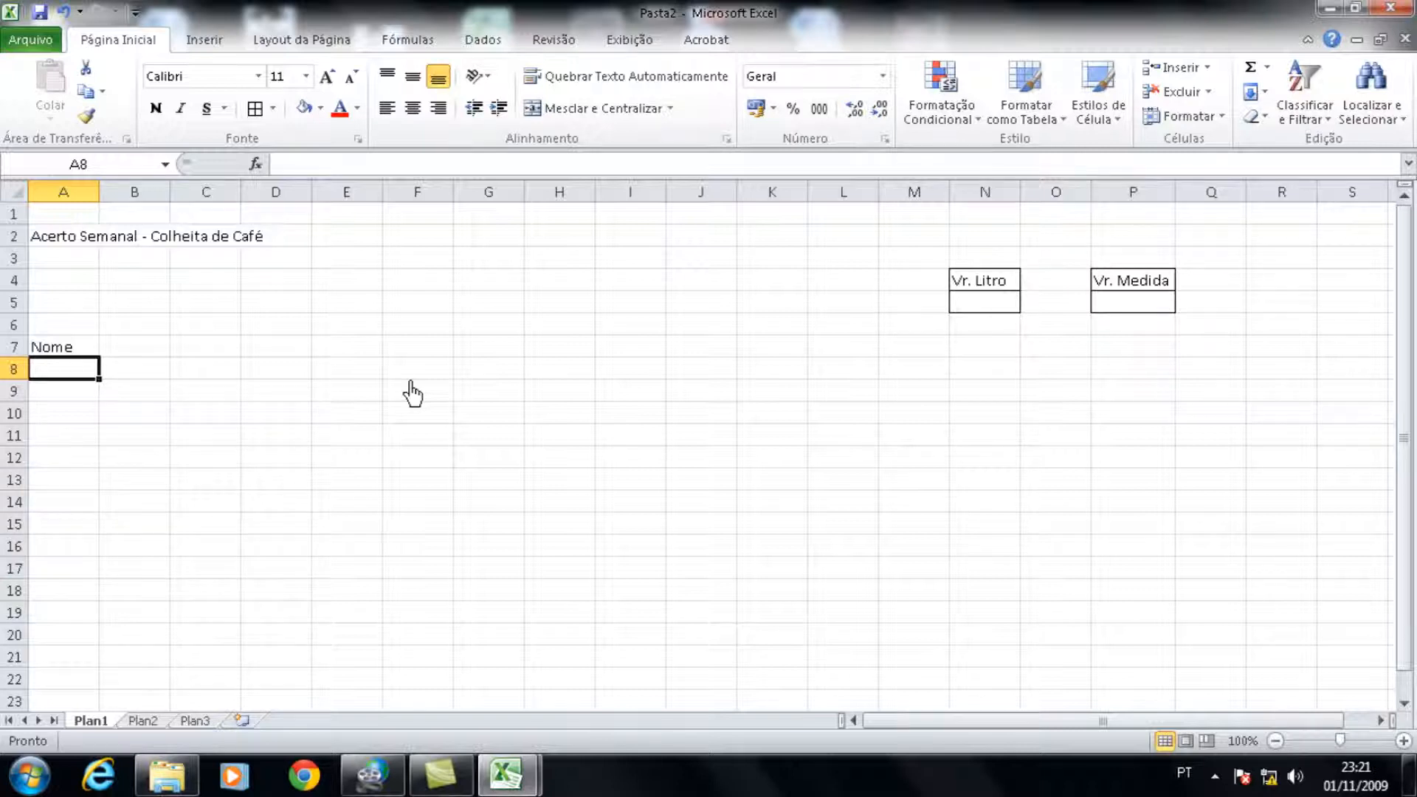
Step: List the seven workers' first names in A8:A14, one per row, and widen column A to fit them
text(Bet)
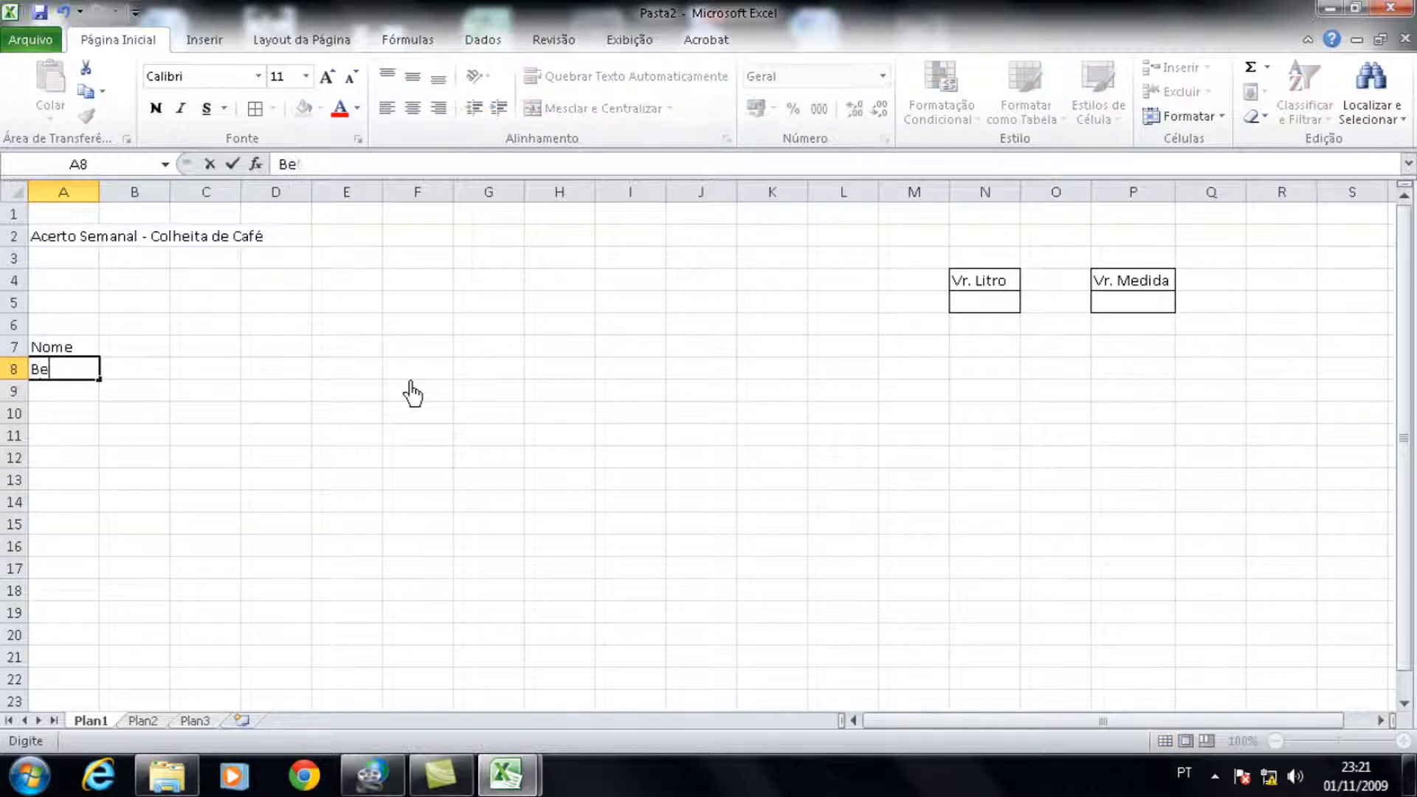
key(BackSpace)
text(atriz)
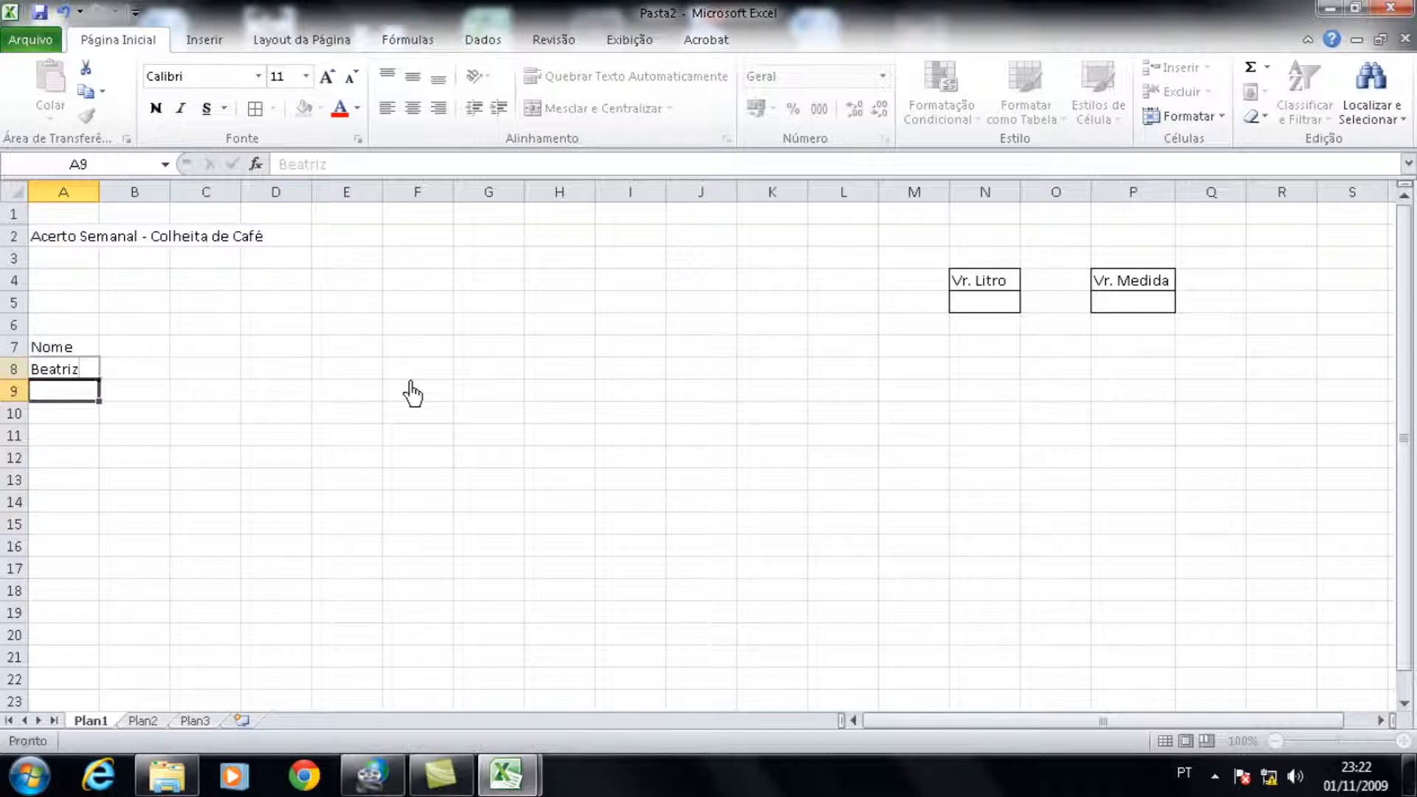
key(Return)
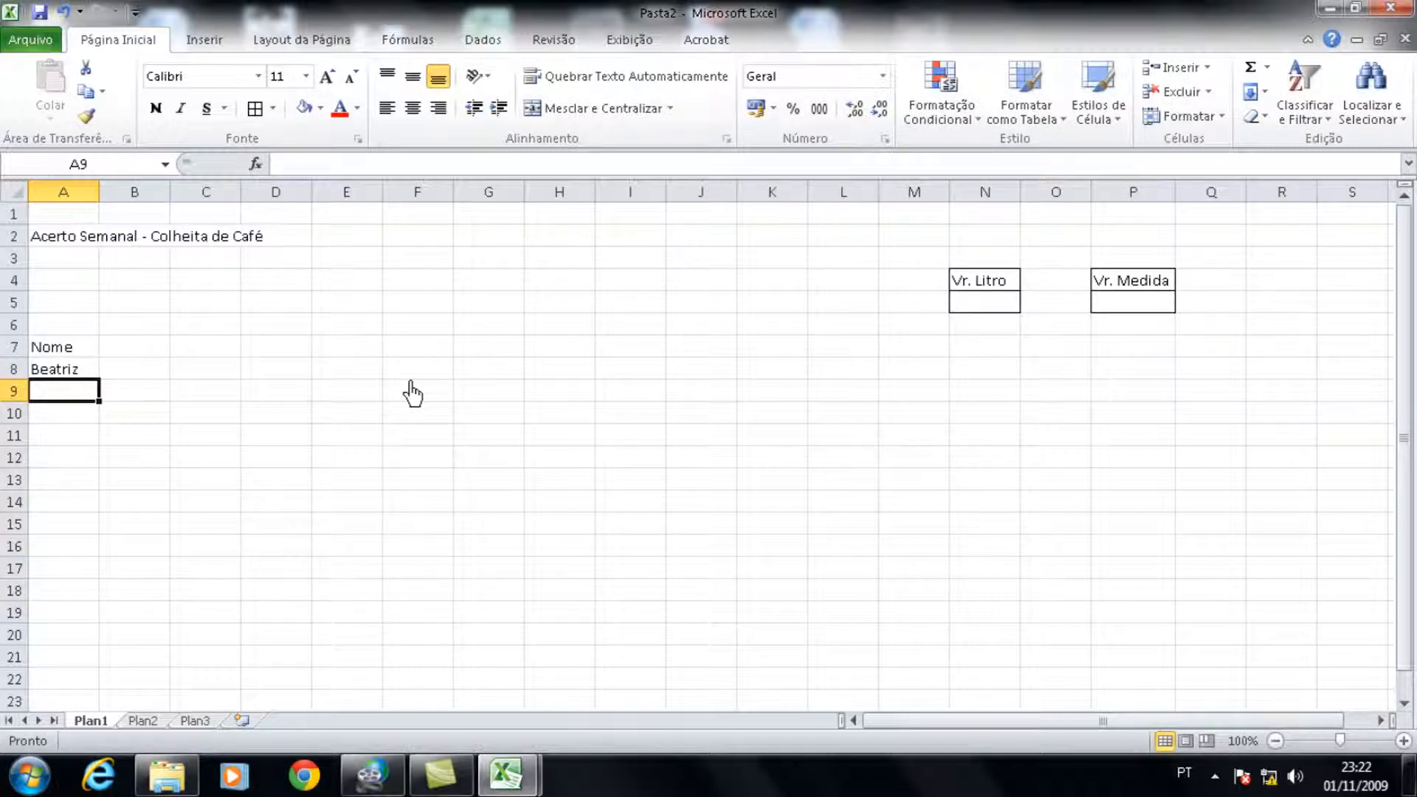
text(Maria)
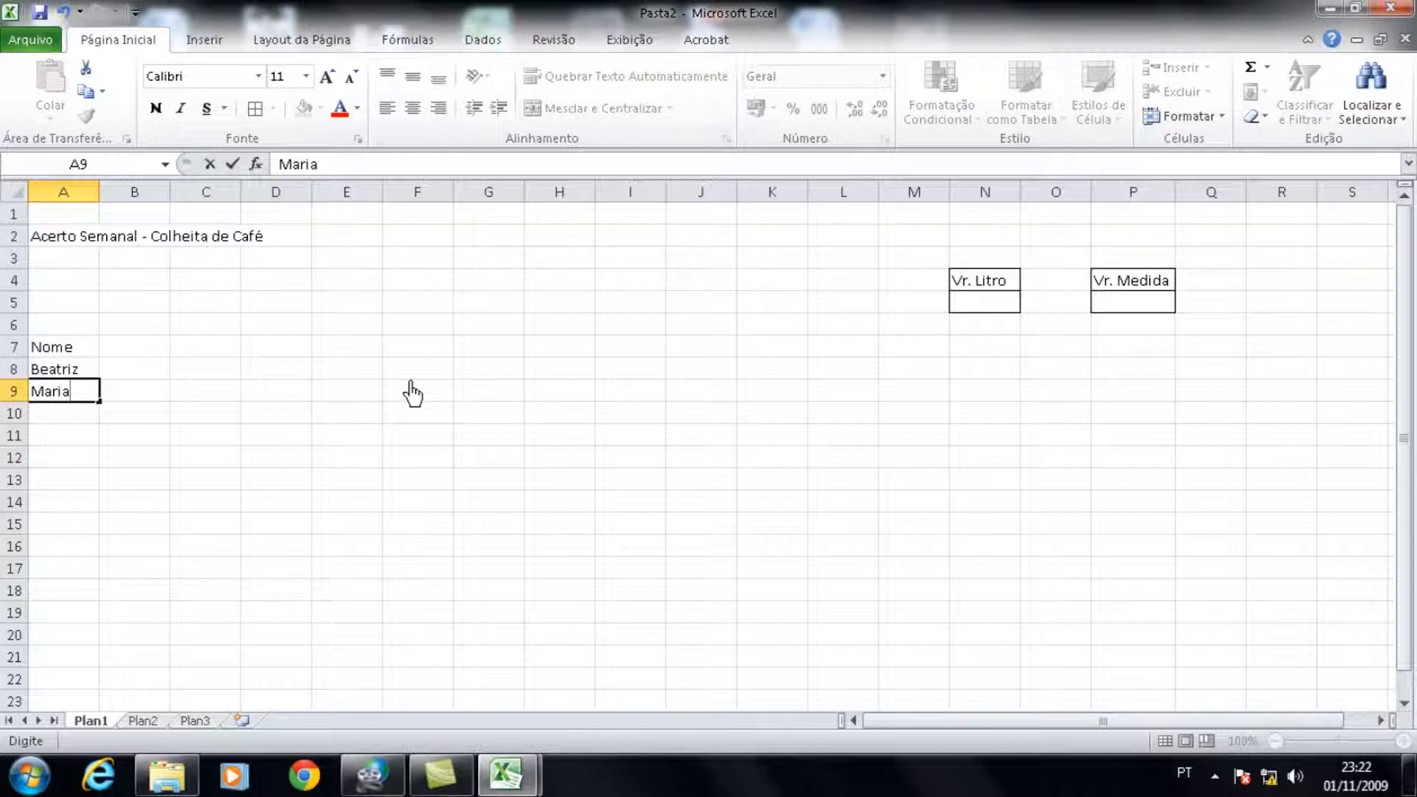
key(Return)
text(Antonio)
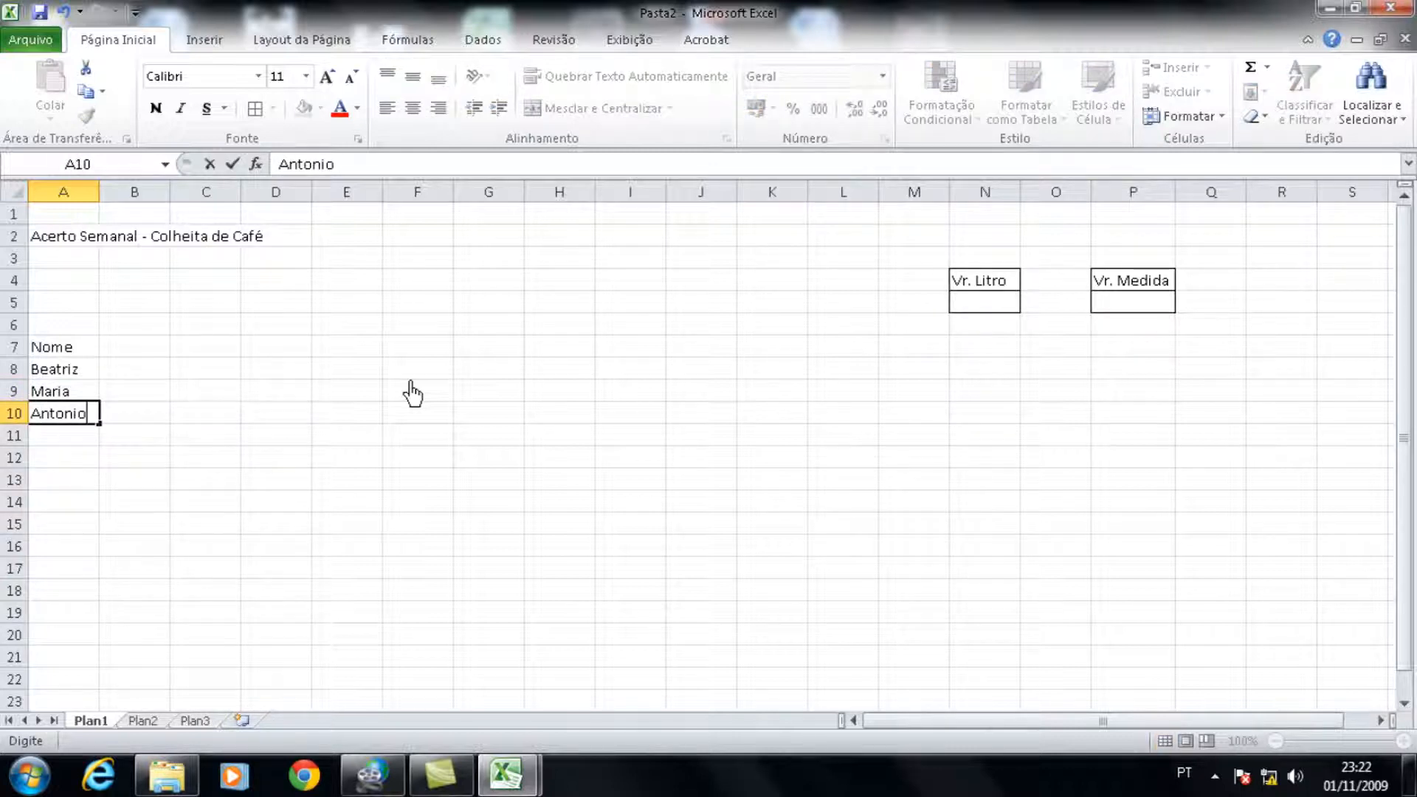
key(Return)
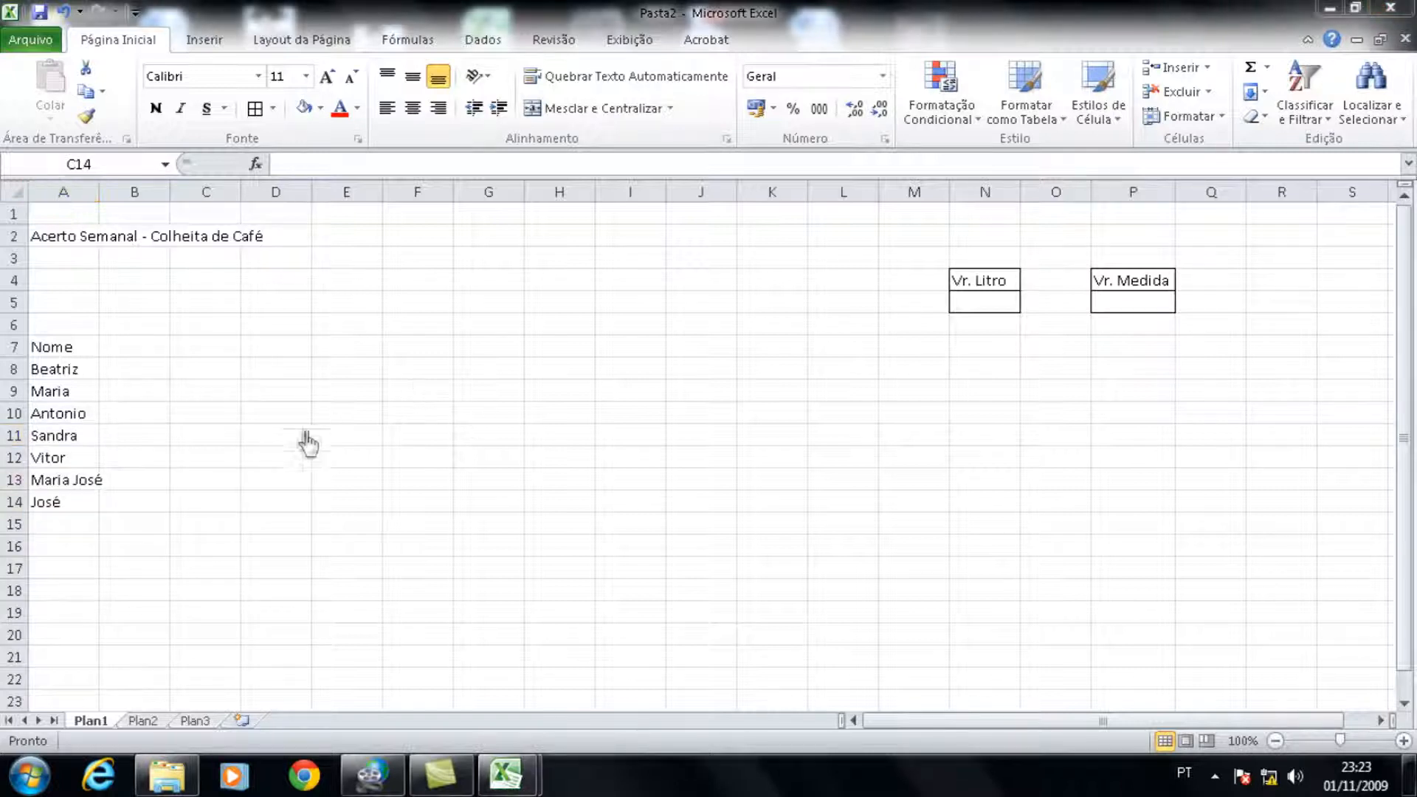
click(212, 441)
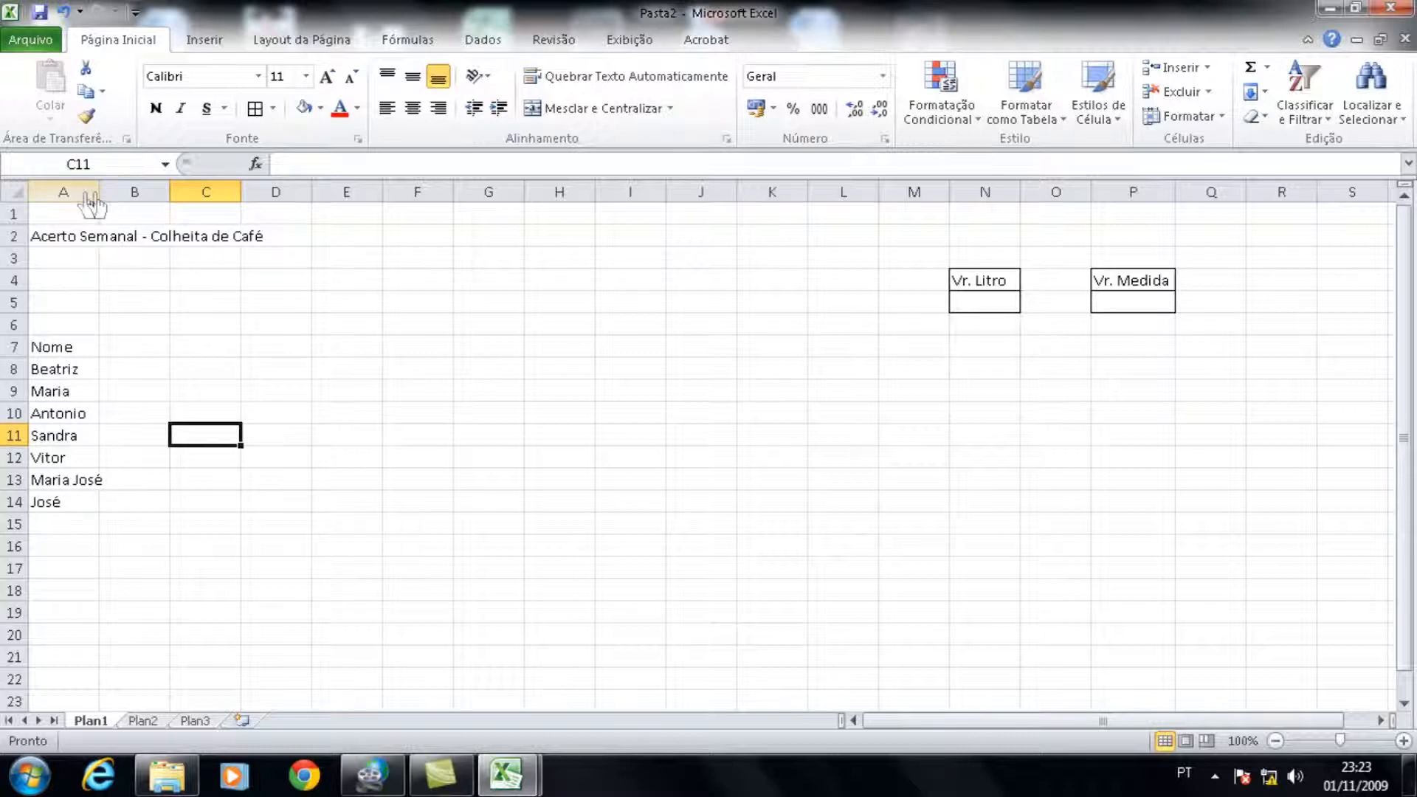
drag(99, 193, 119, 204)
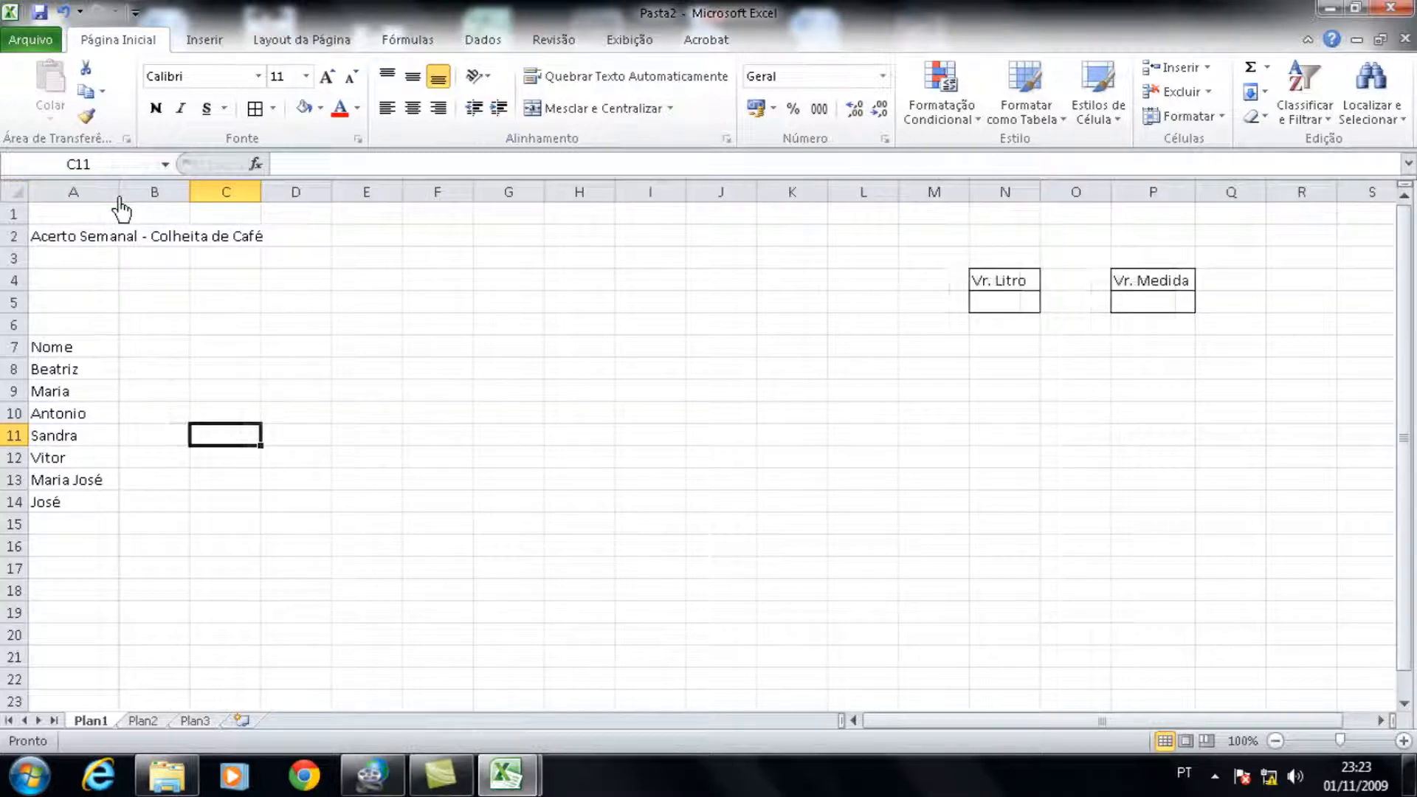
Step: Enter the day headings 2ª, 3ª, 4ª, 5ª, 6ª and Sábado in B7, D7, F7, H7, J7 and L7
click(155, 355)
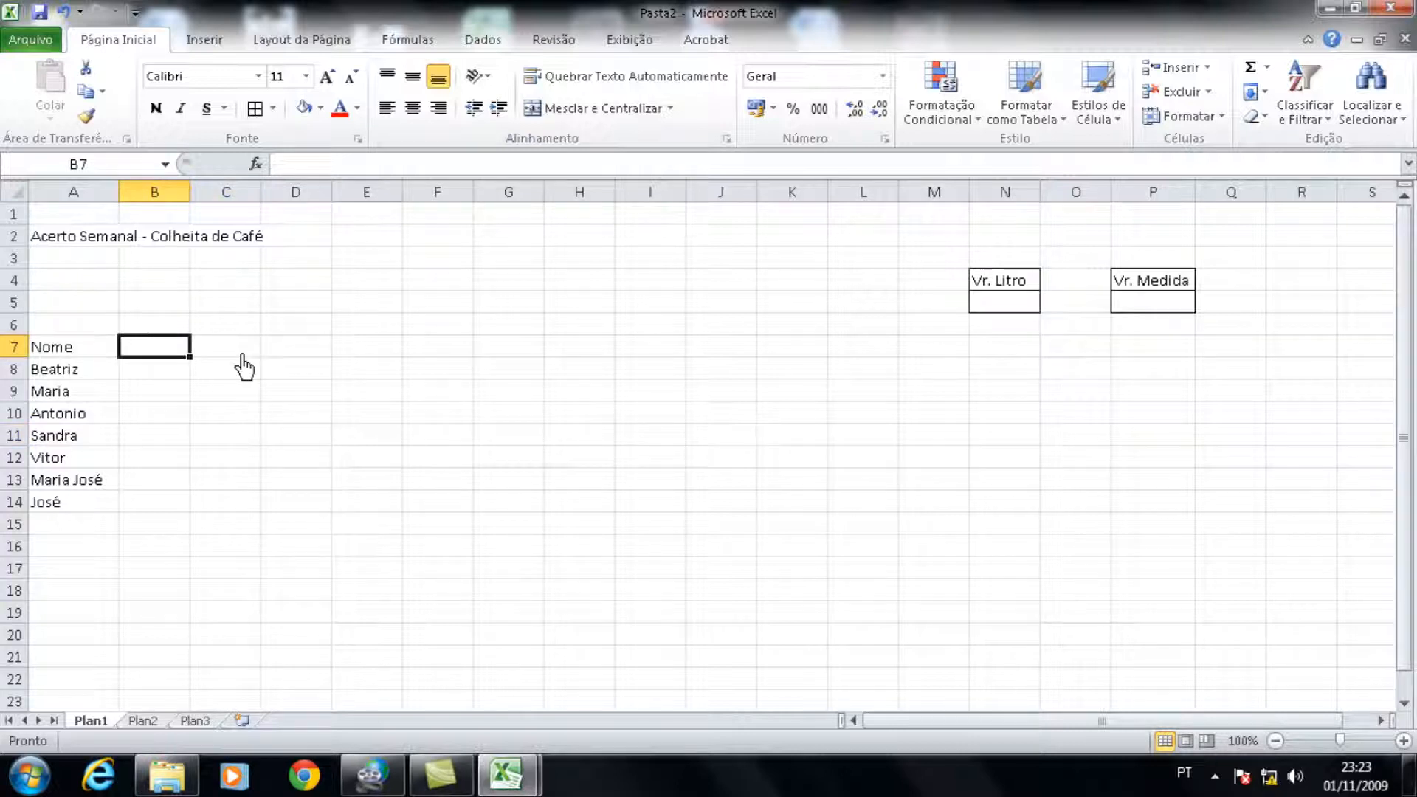
text(2)
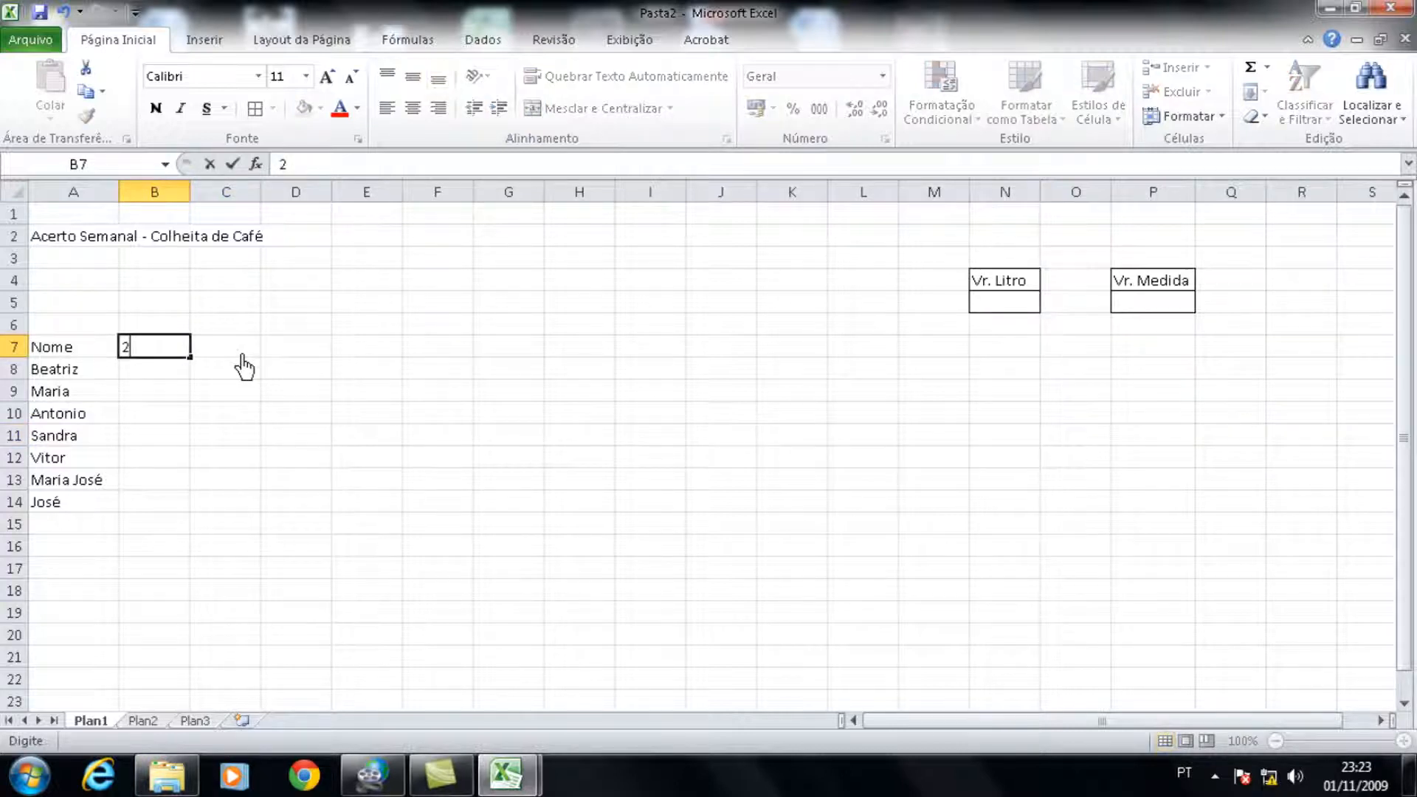
text(ª)
click(242, 355)
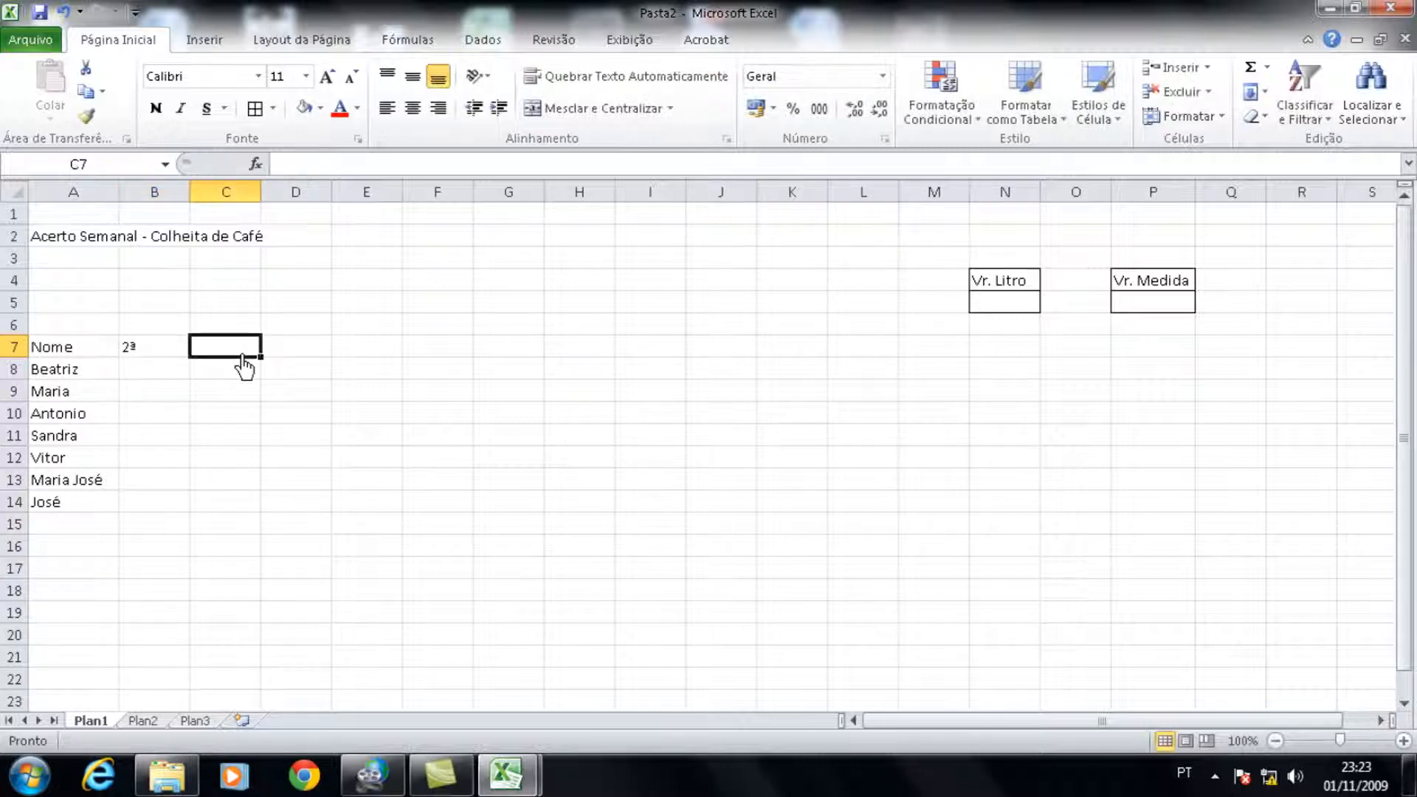
key(Right)
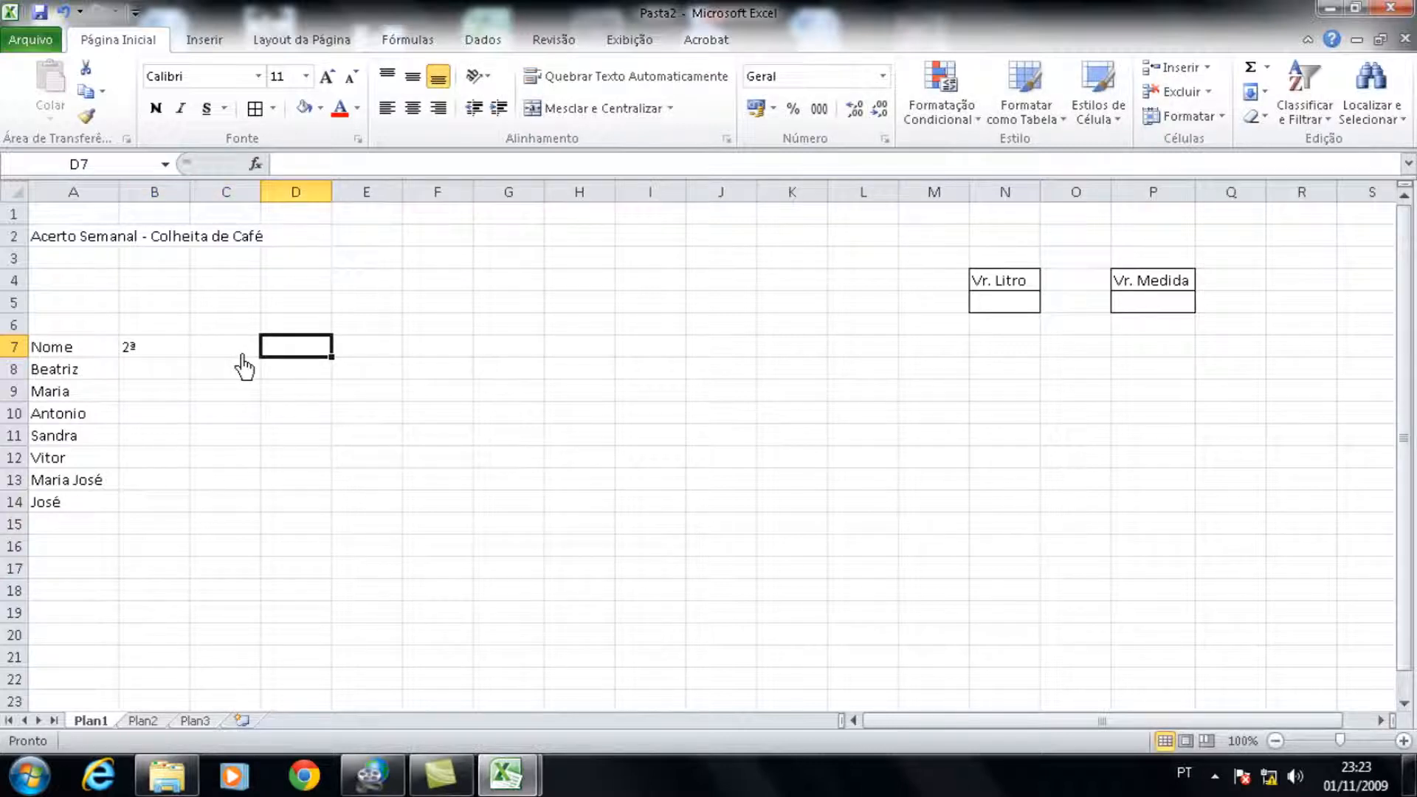
text(3)
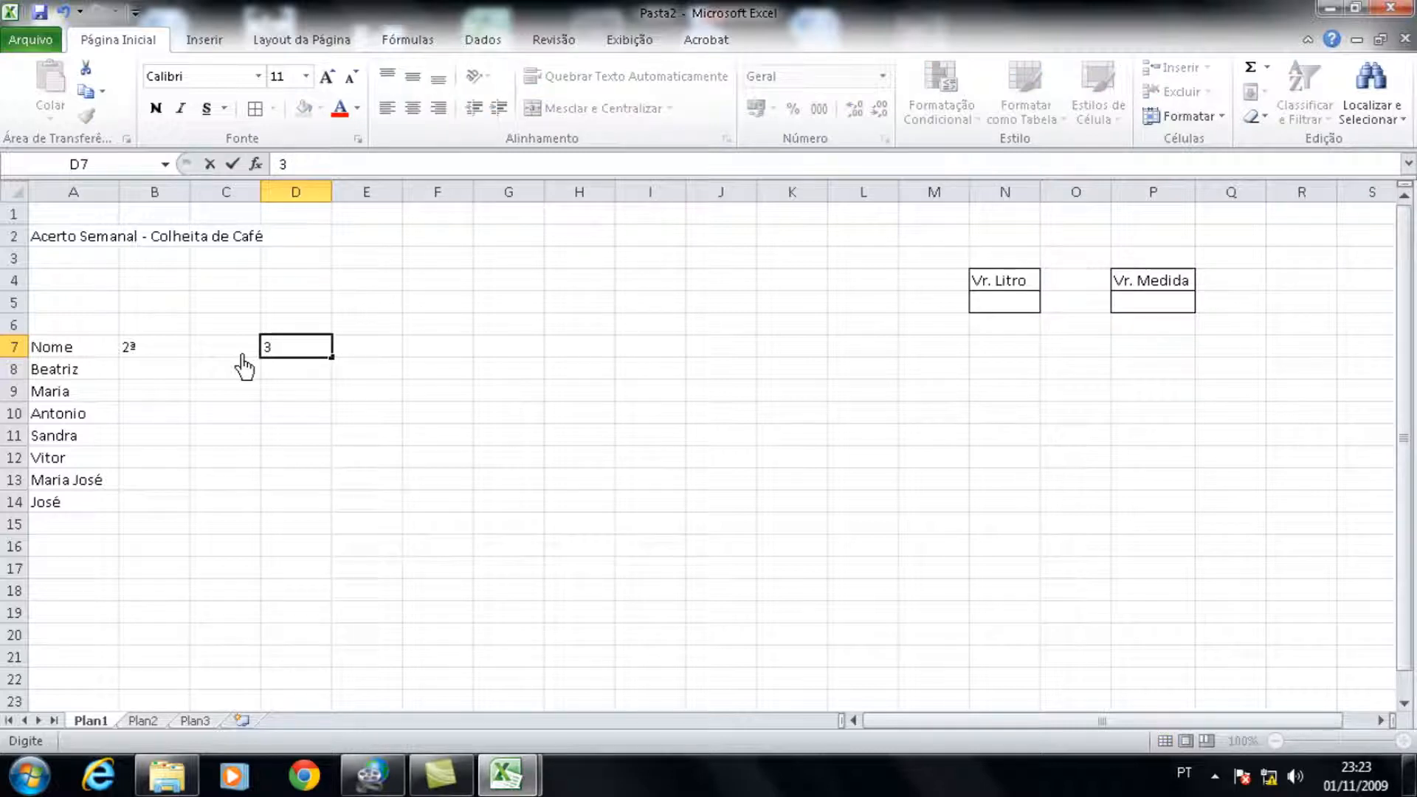
text(ª)
key(Right)
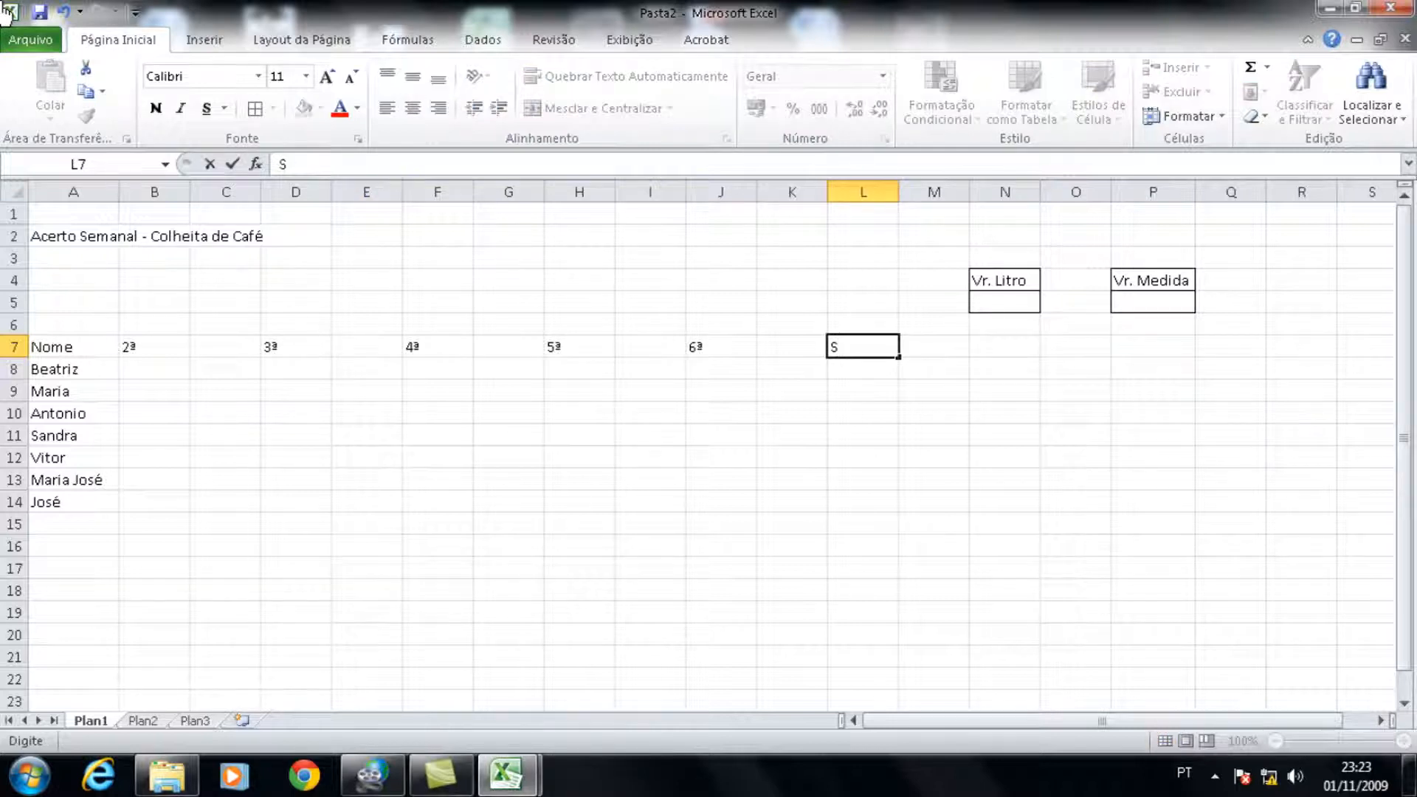
text(ábado)
key(Tab)
key(Tab)
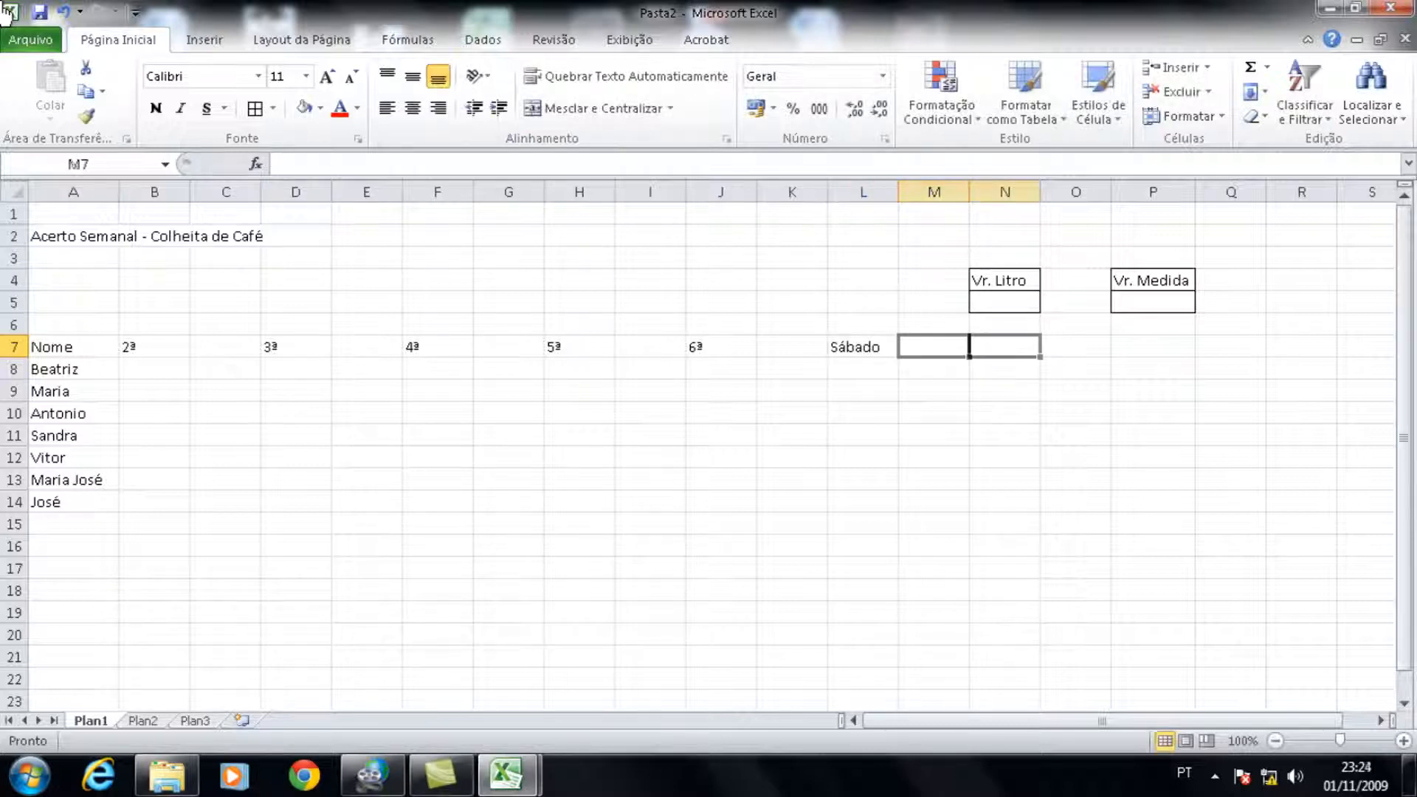
Step: Set the width of columns B through M to 4
key(Left)
key(Left)
key(Left)
key(Left)
key(Left)
key(Left)
key(Left)
key(Left)
key(Left)
key(Left)
key(Left)
key(Left)
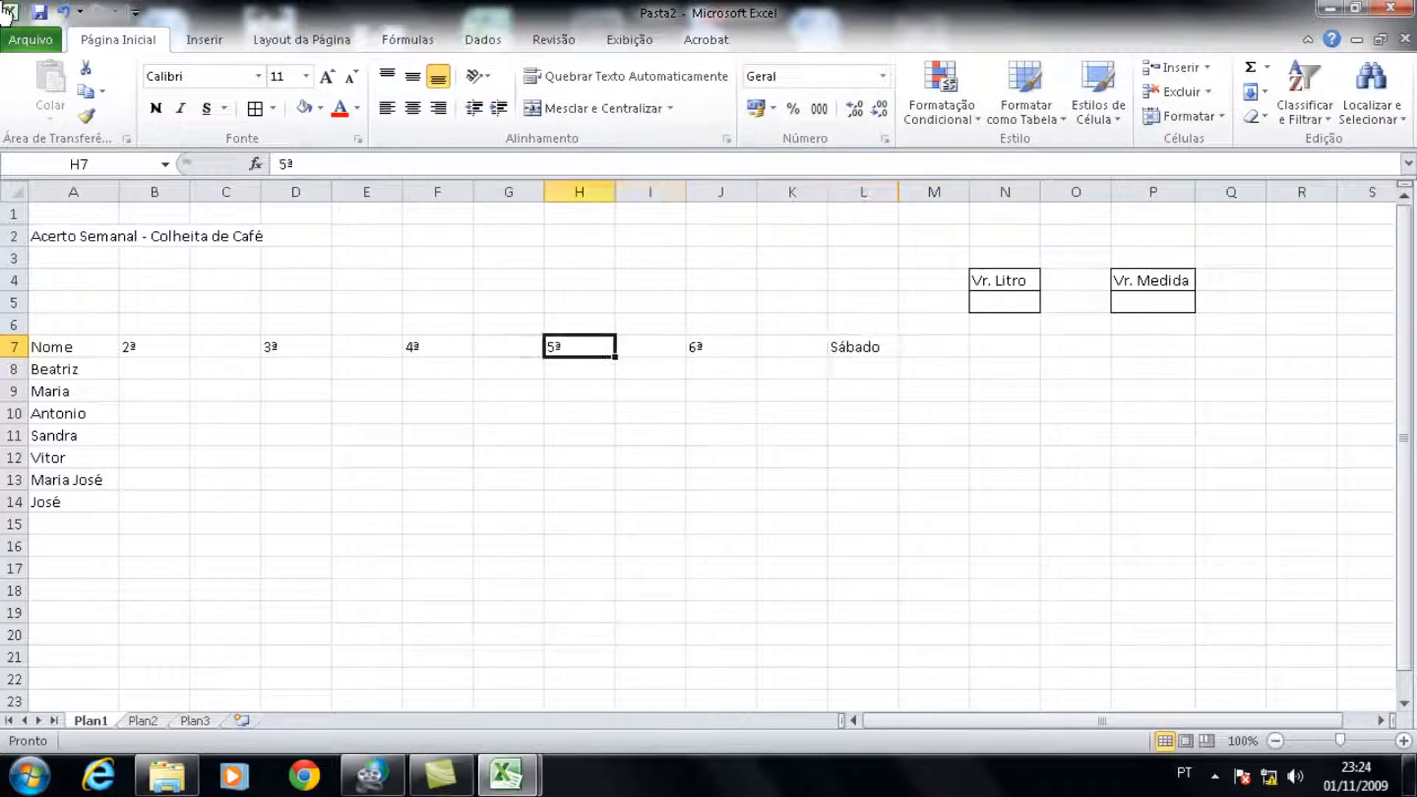
key(Left)
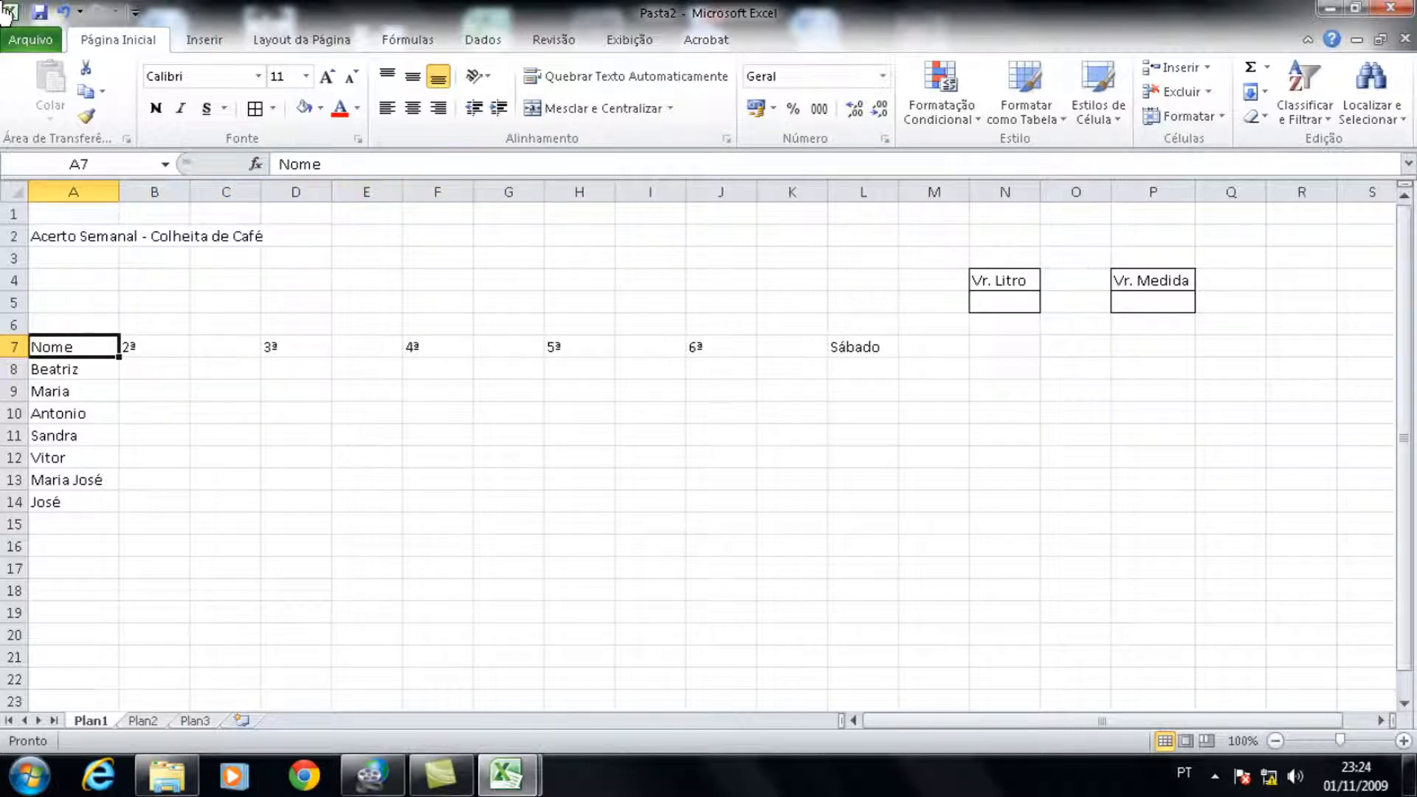
key(Right)
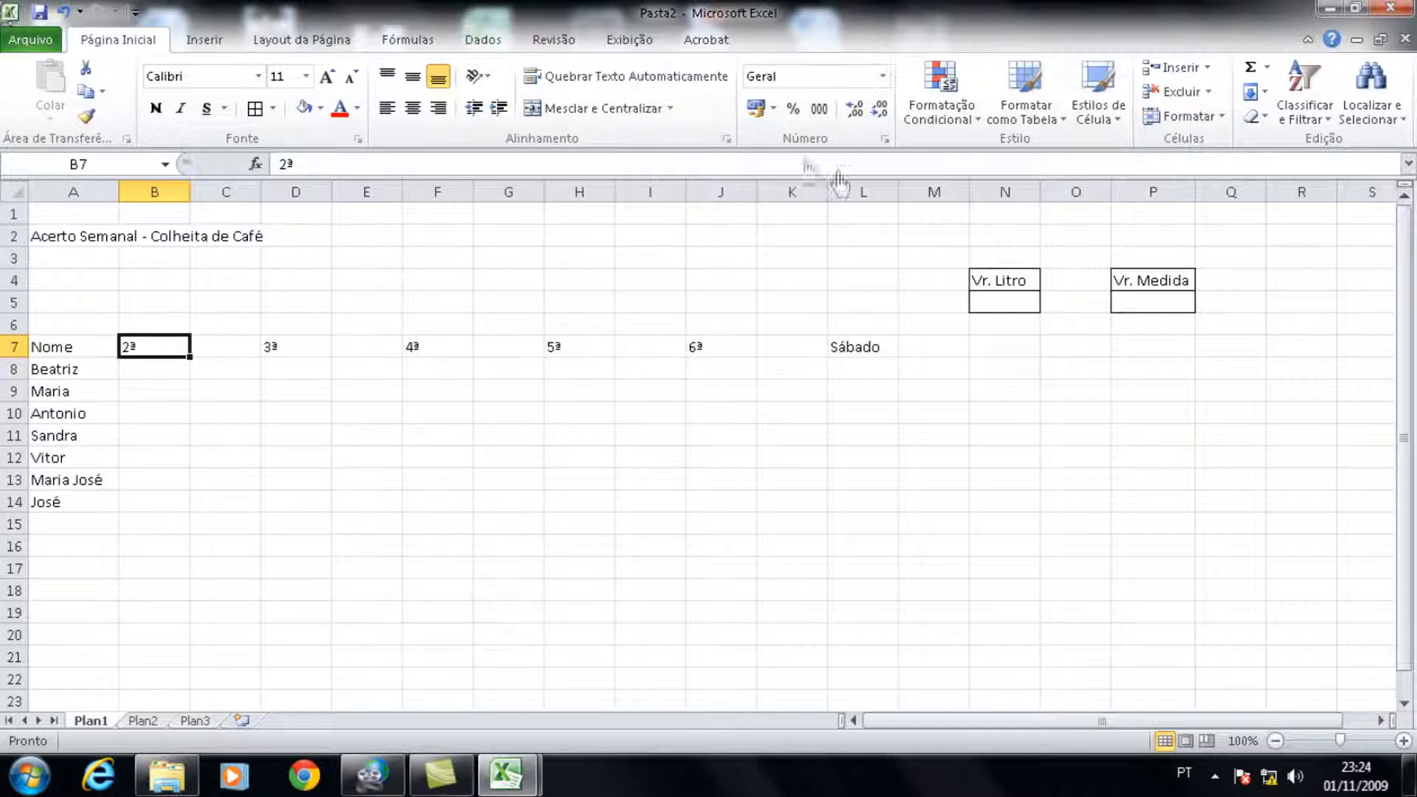
mouse_move(191, 198)
mouse_down()
mouse_move(148, 201)
mouse_move(203, 201)
mouse_move(169, 216)
mouse_move(231, 206)
mouse_move(204, 214)
mouse_up()
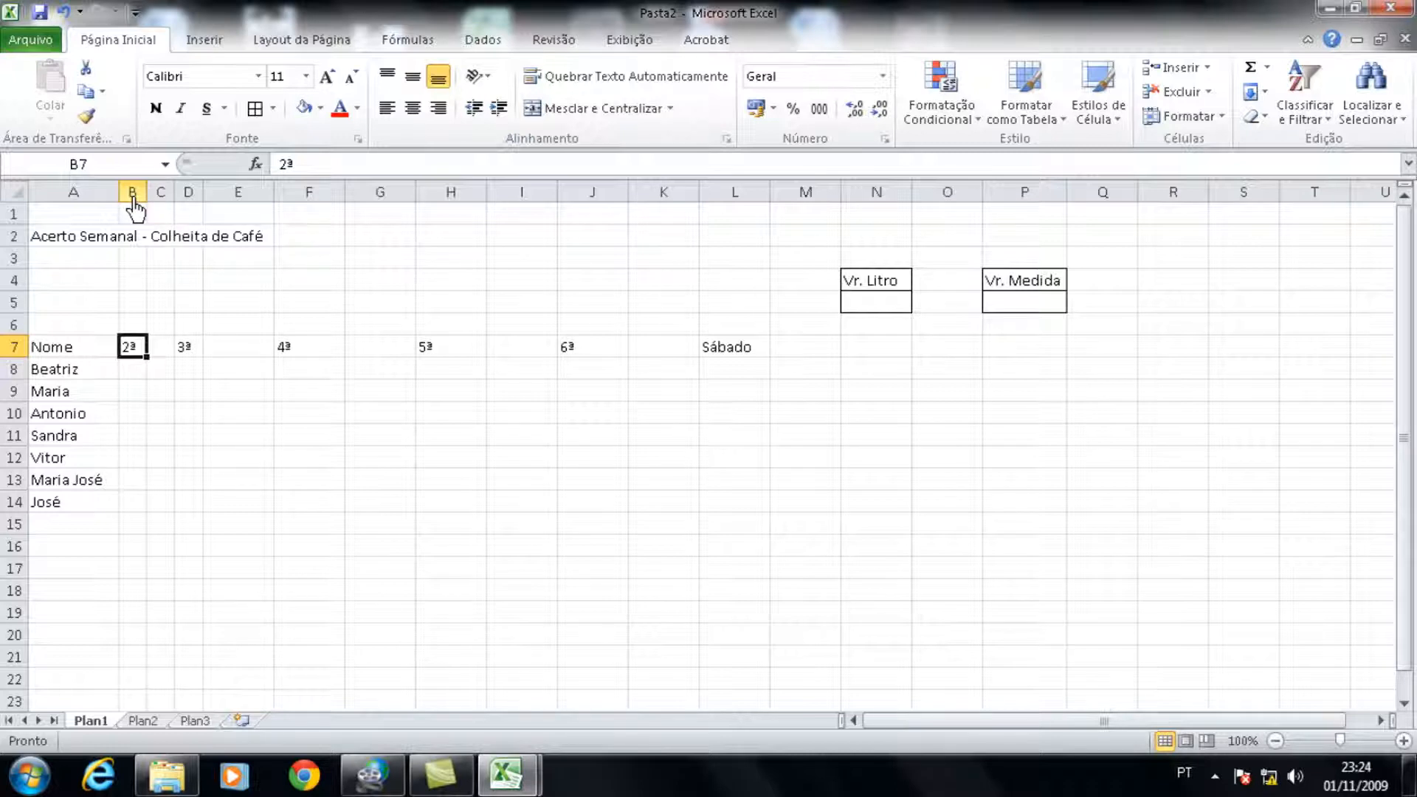
drag(133, 198, 806, 214)
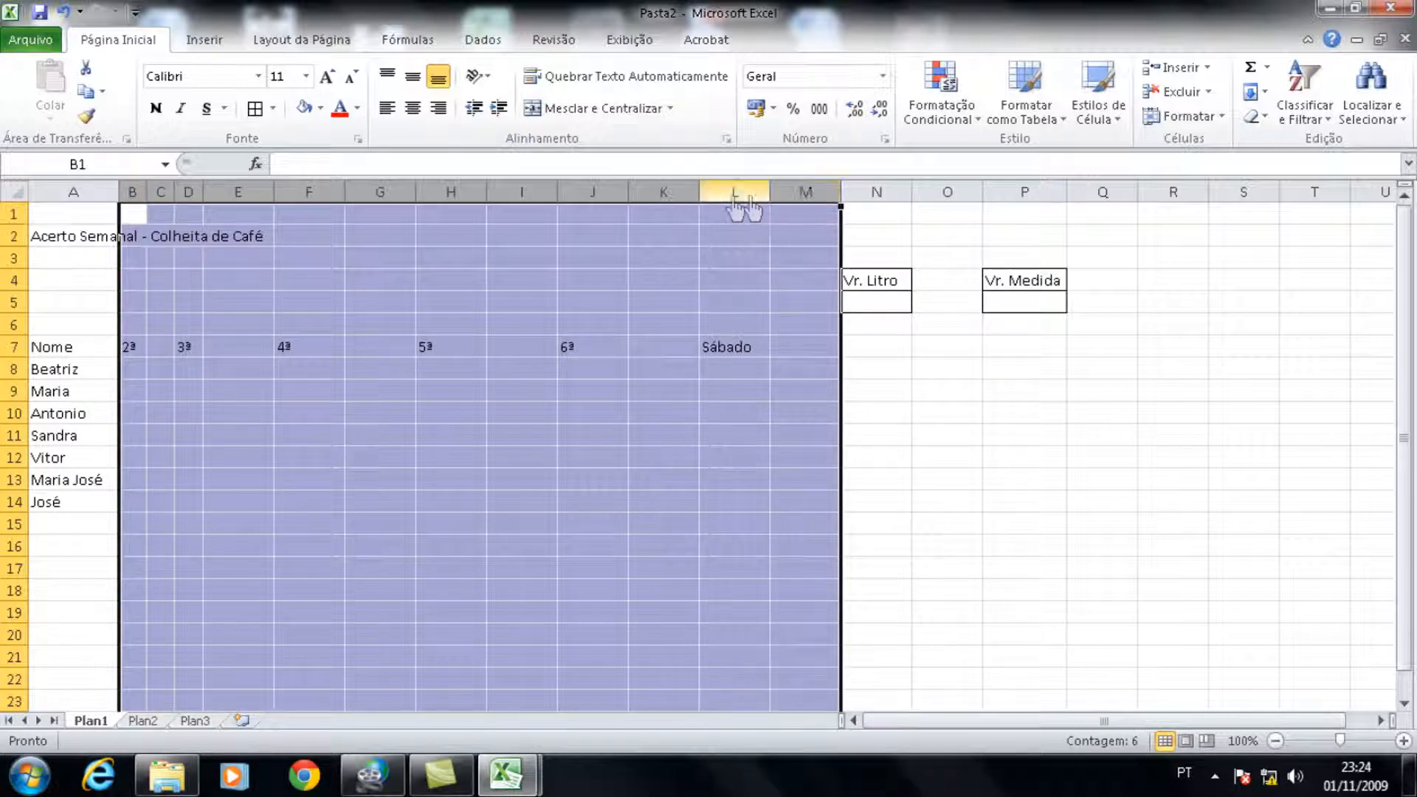
right_click(323, 199)
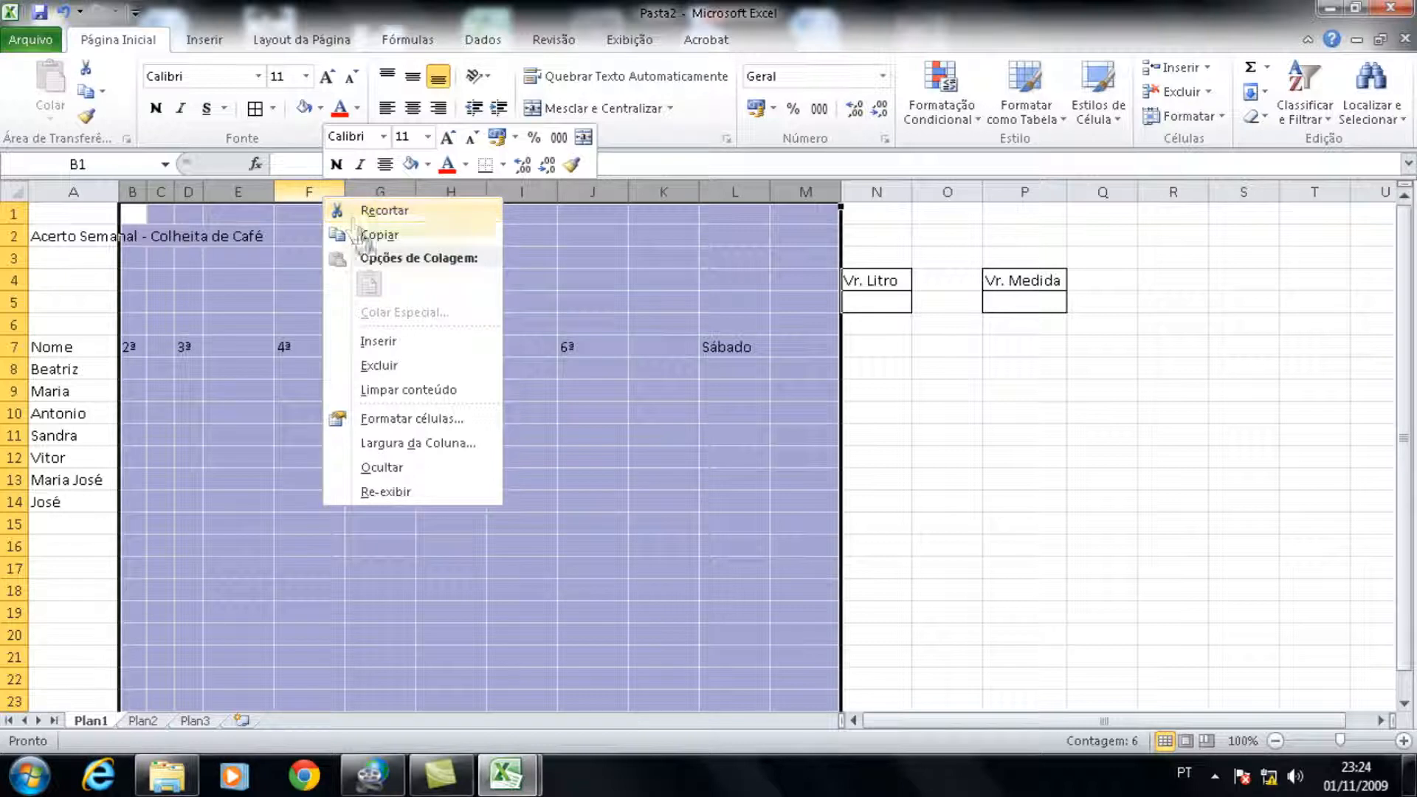
click(403, 444)
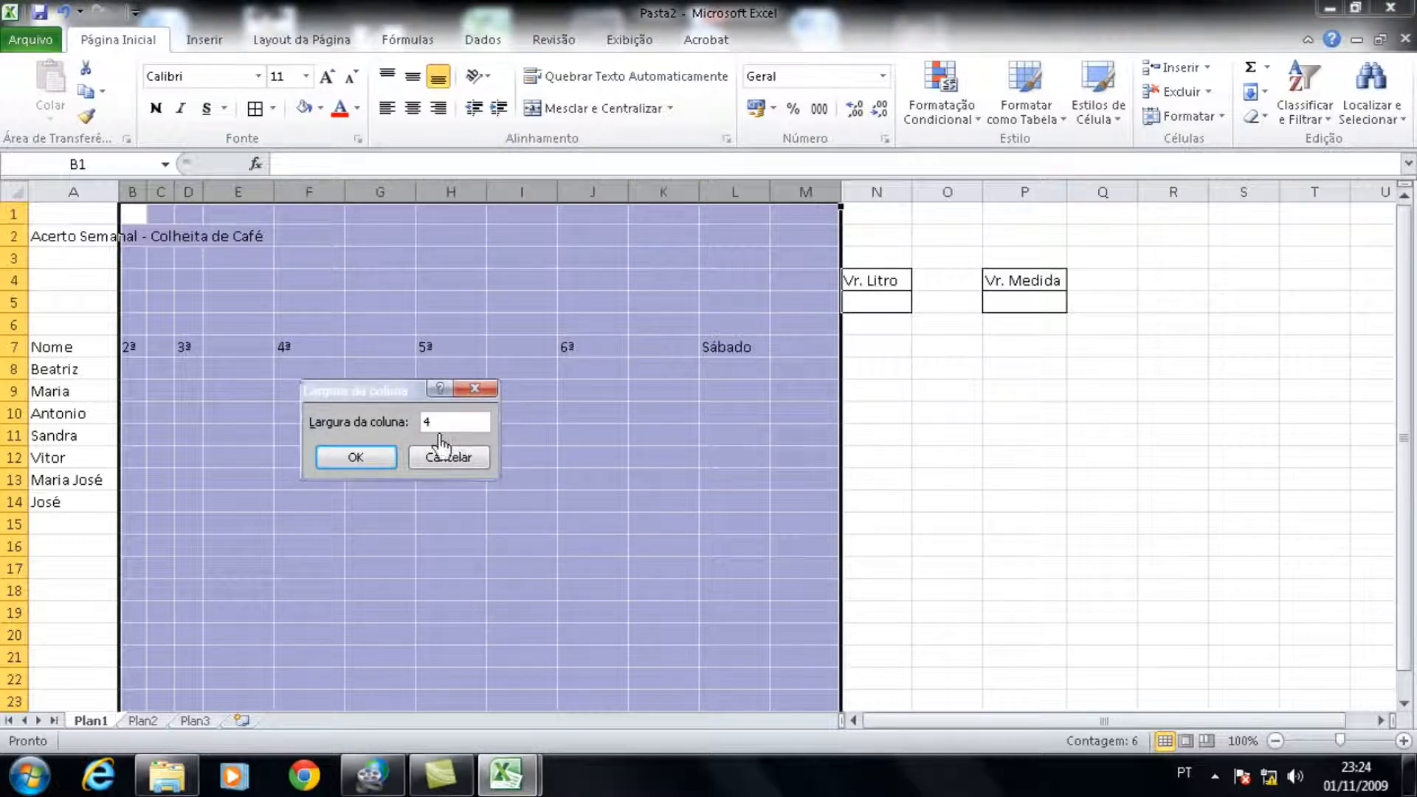
text(4,)
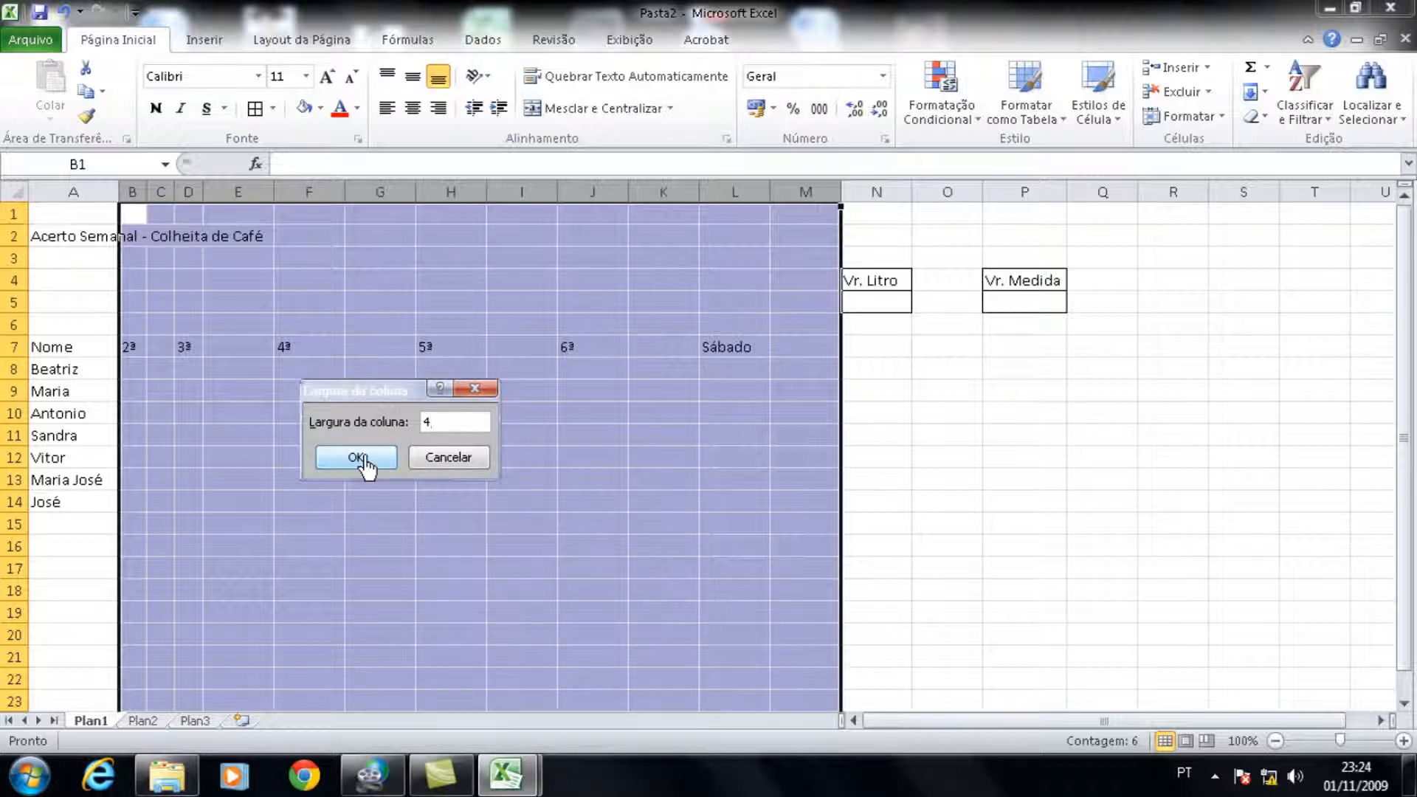
click(358, 459)
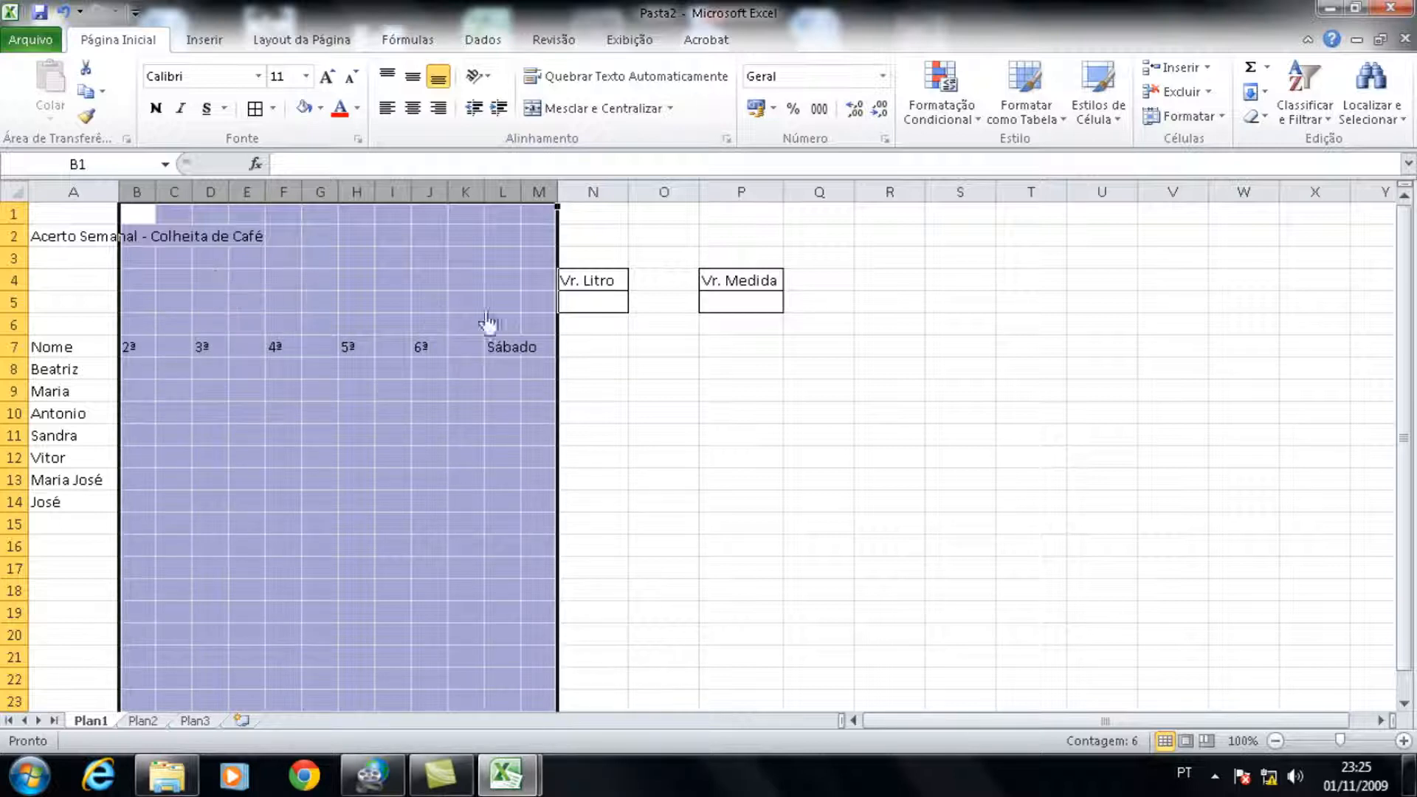
click(592, 352)
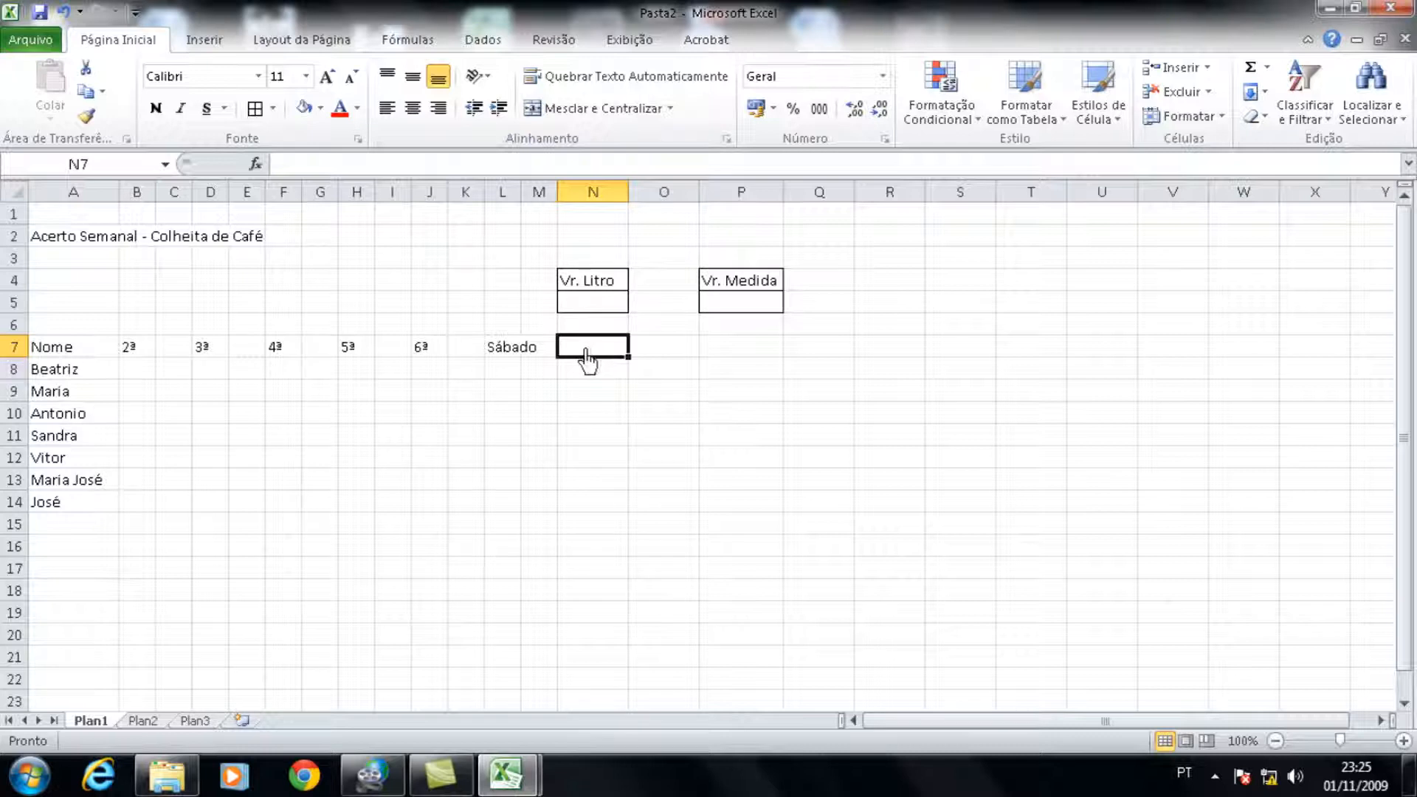
Step: Fill the first 2ª column, B8:B14, with 5, 6, 8, 9, 10, 12 and 5
click(139, 371)
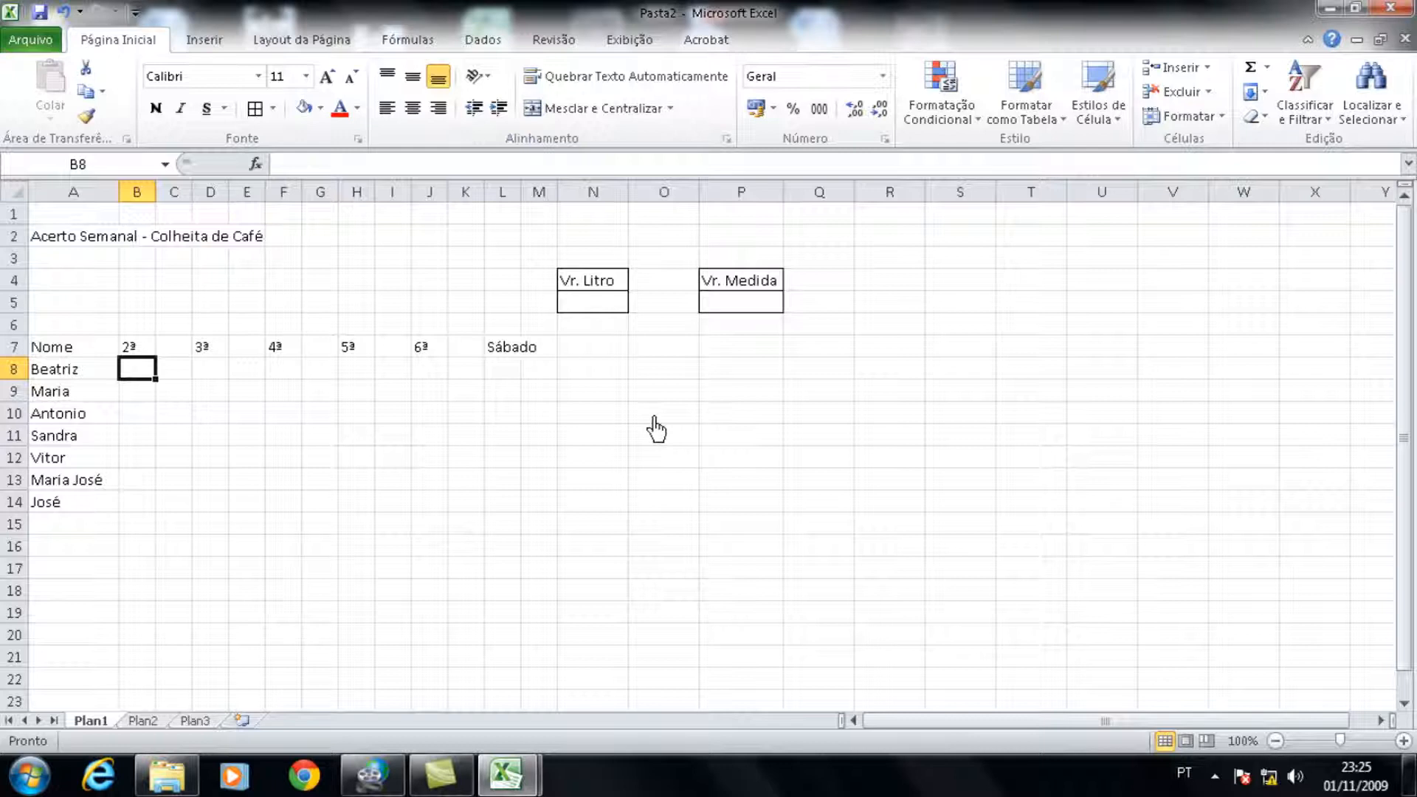
key(Up)
key(Down)
text(5)
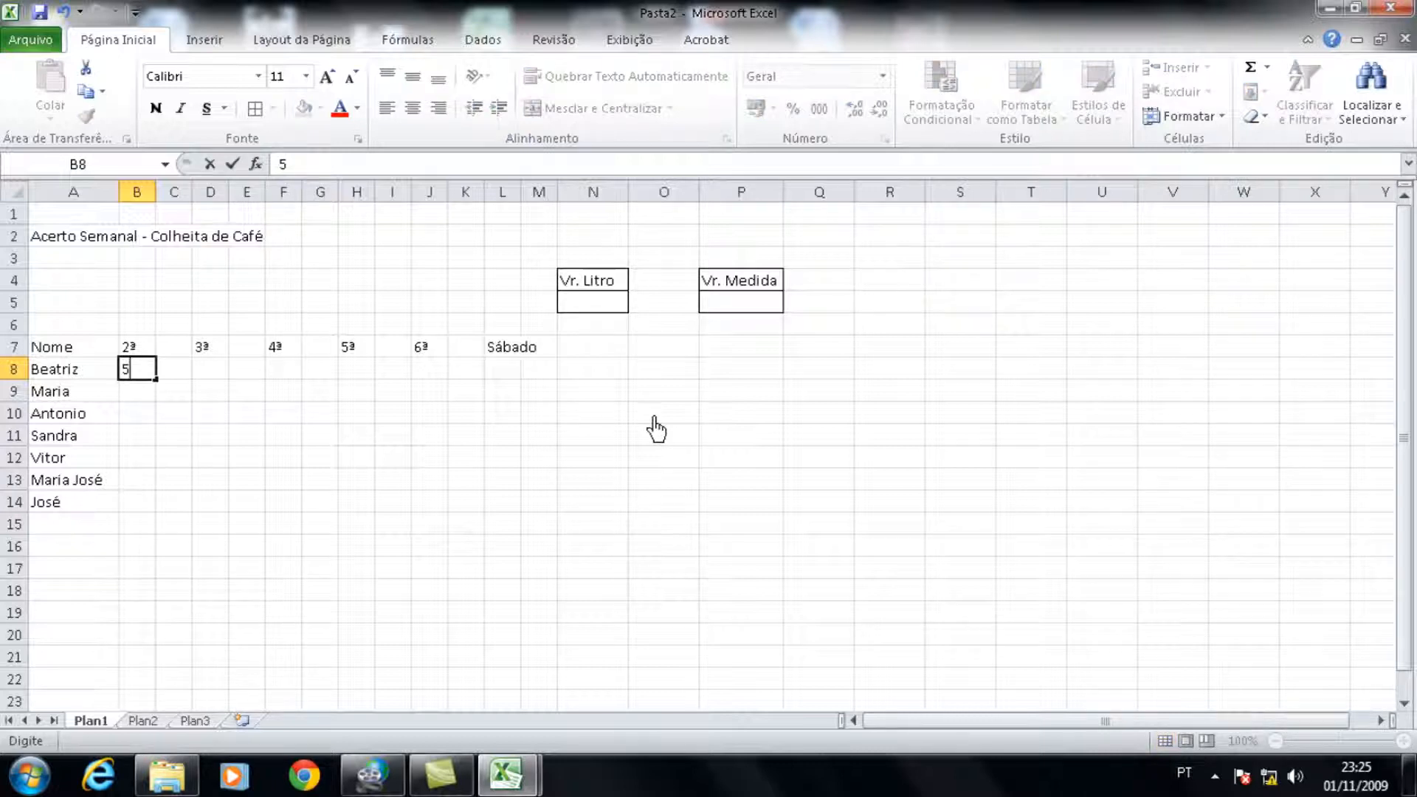
key(Return)
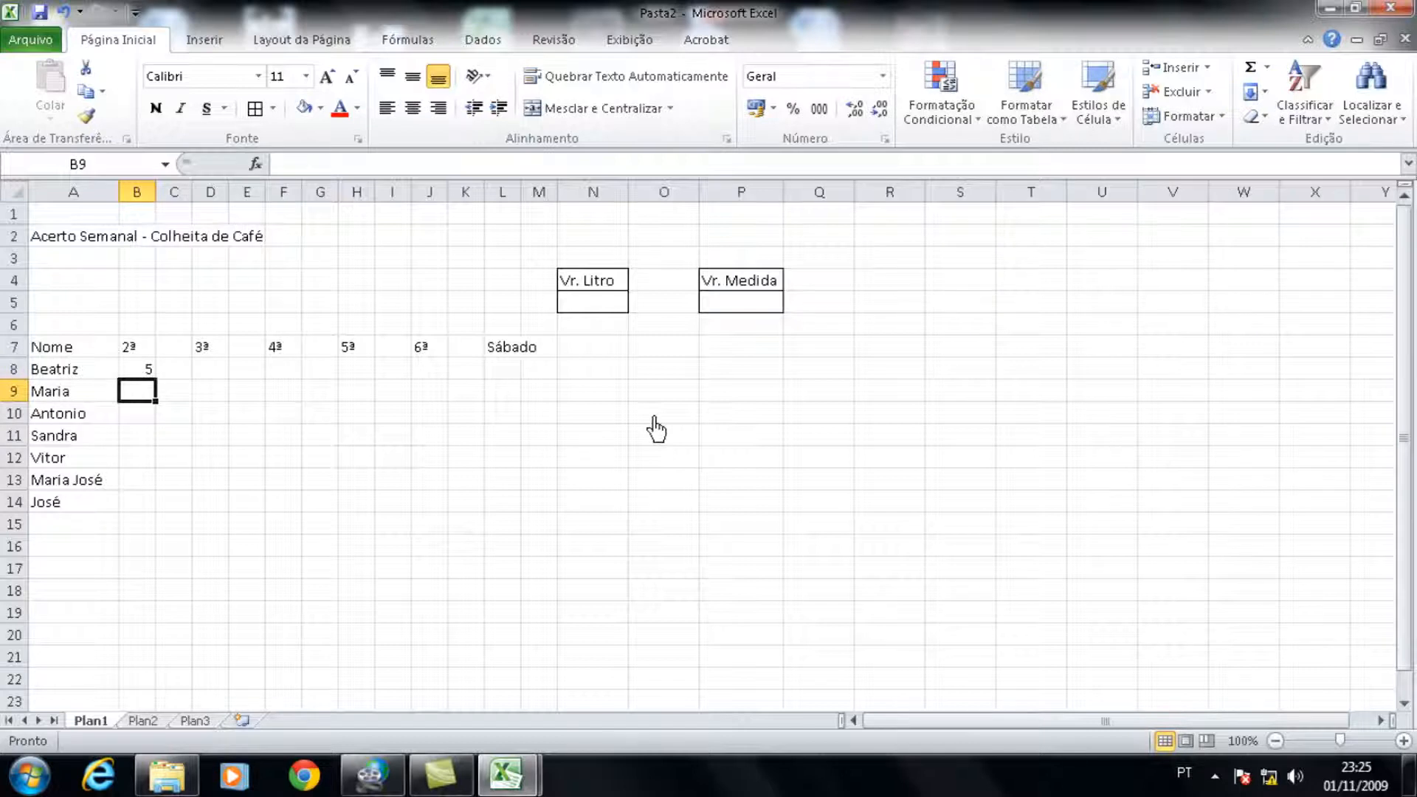
text(6)
key(Return)
text(8)
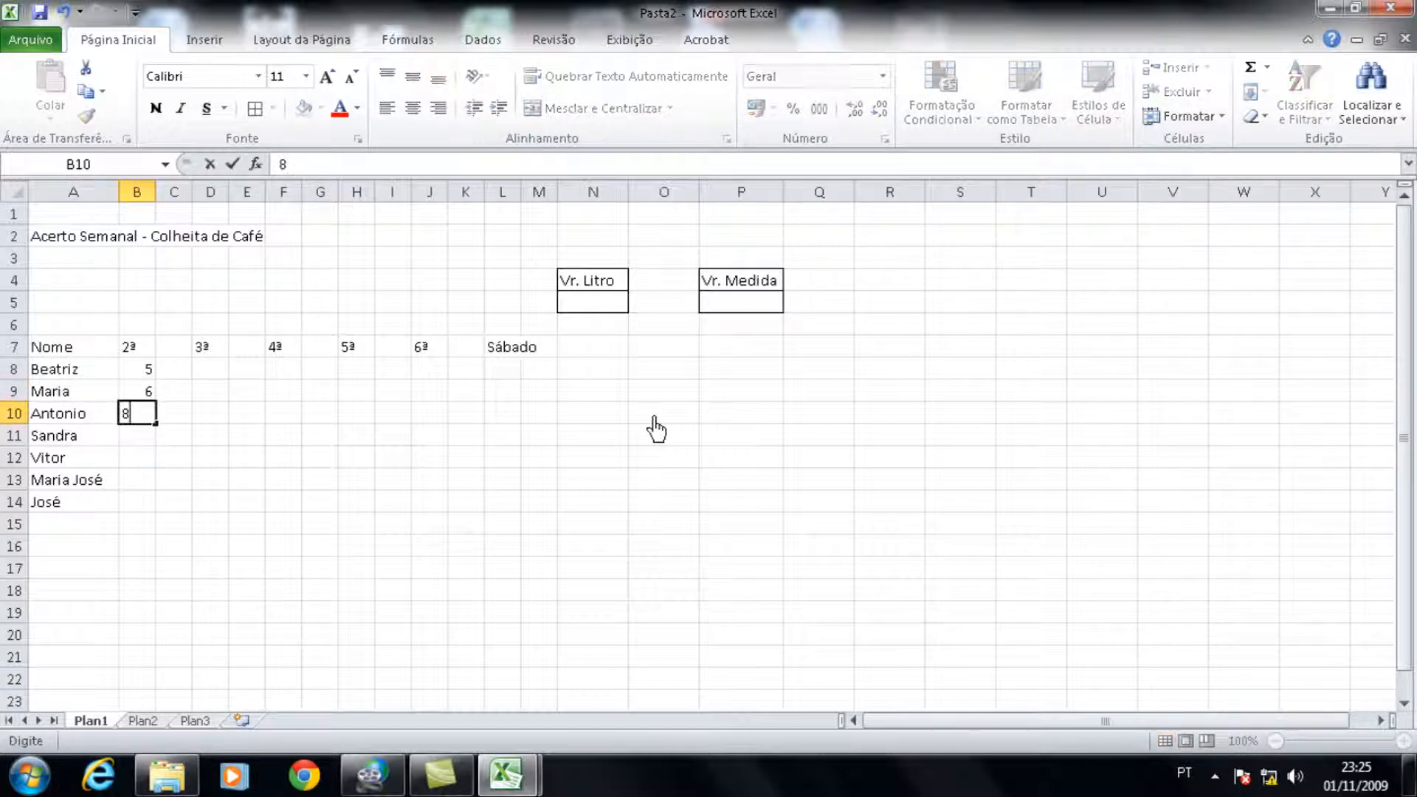
key(Return)
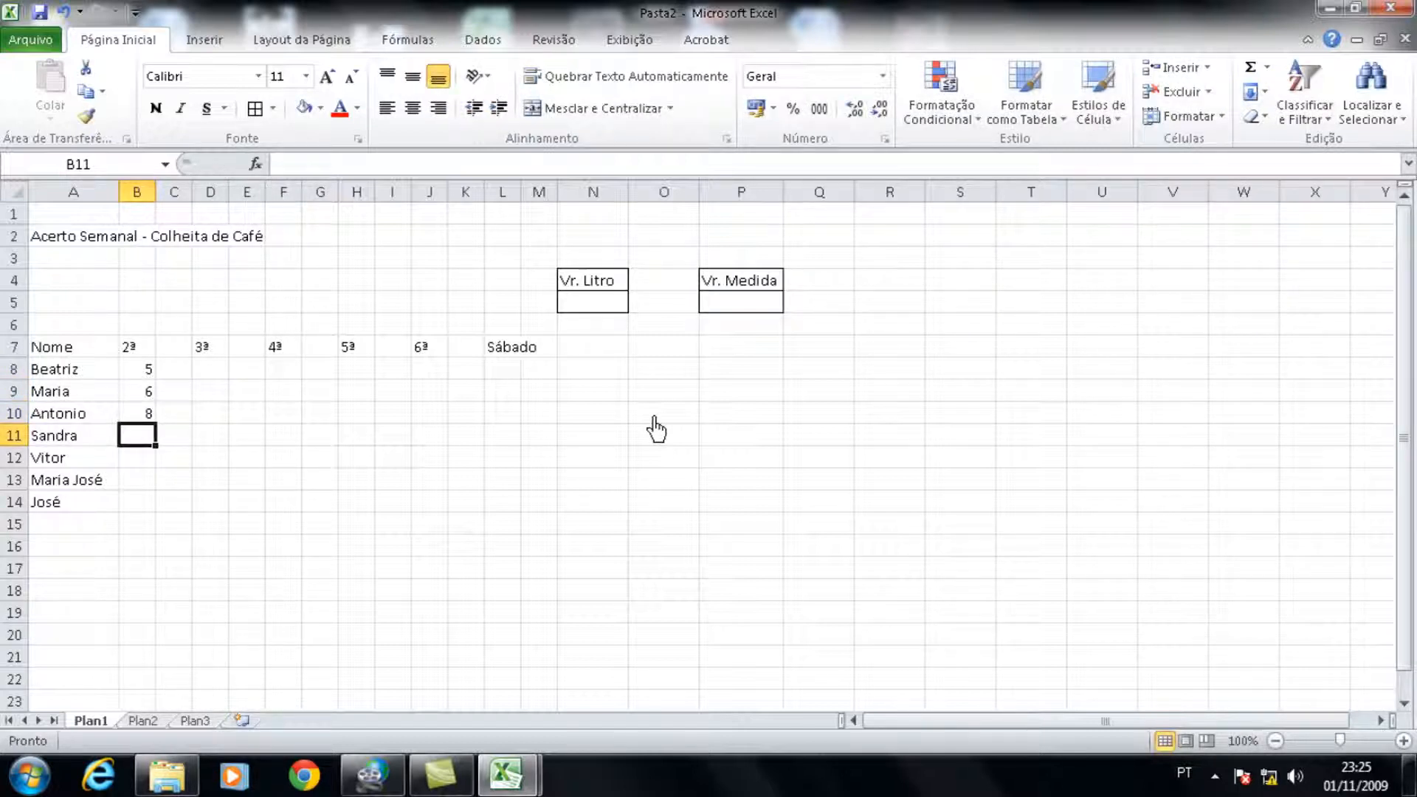
text(9)
key(Return)
text(10)
key(Return)
text(12)
key(Return)
text(5)
key(Return)
Step: Fill the second 2ª column, C8:C14, with 50, 40, 30, 20, 10, 11 and 12
key(Up)
key(Up)
key(Up)
key(Up)
key(Up)
key(Up)
key(Up)
key(Right)
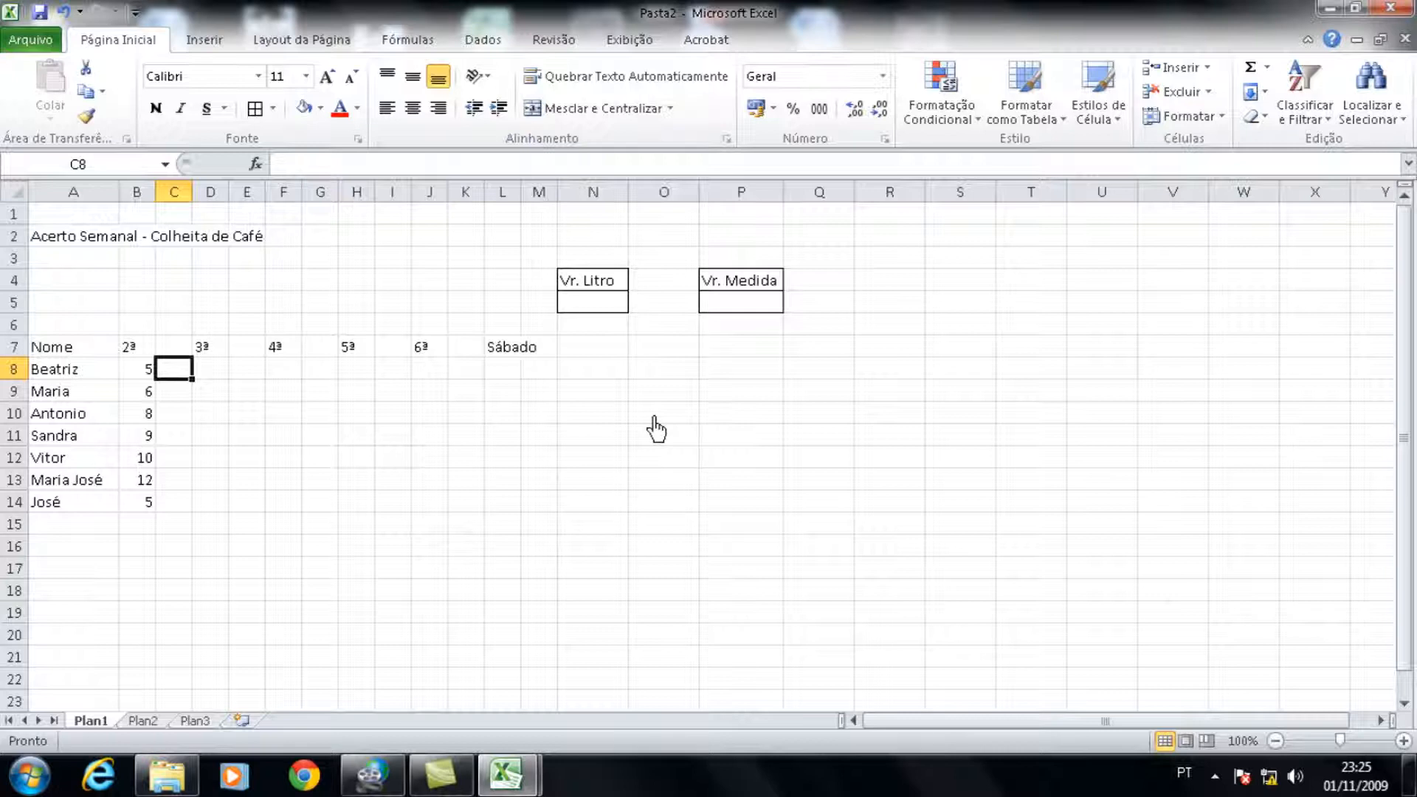
text(50)
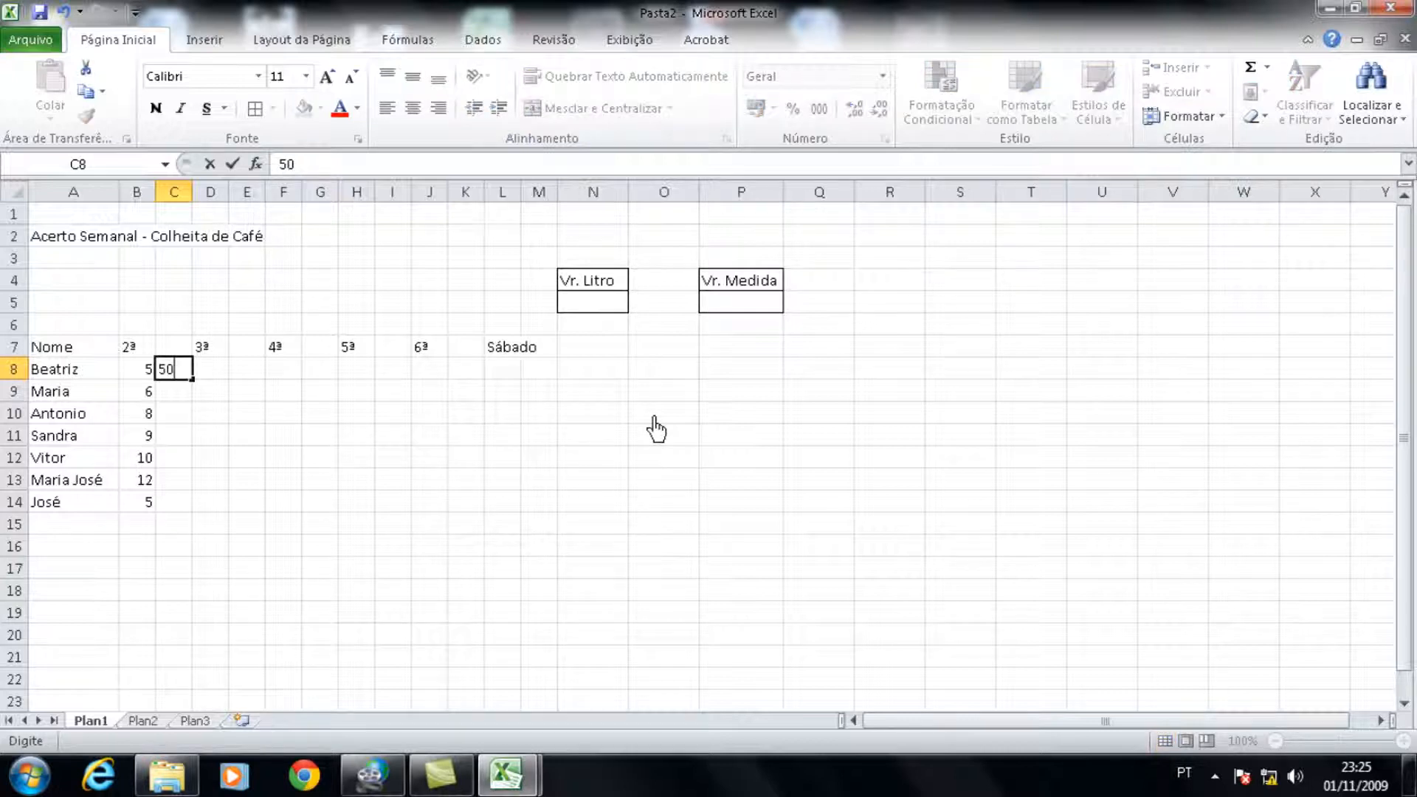
key(Return)
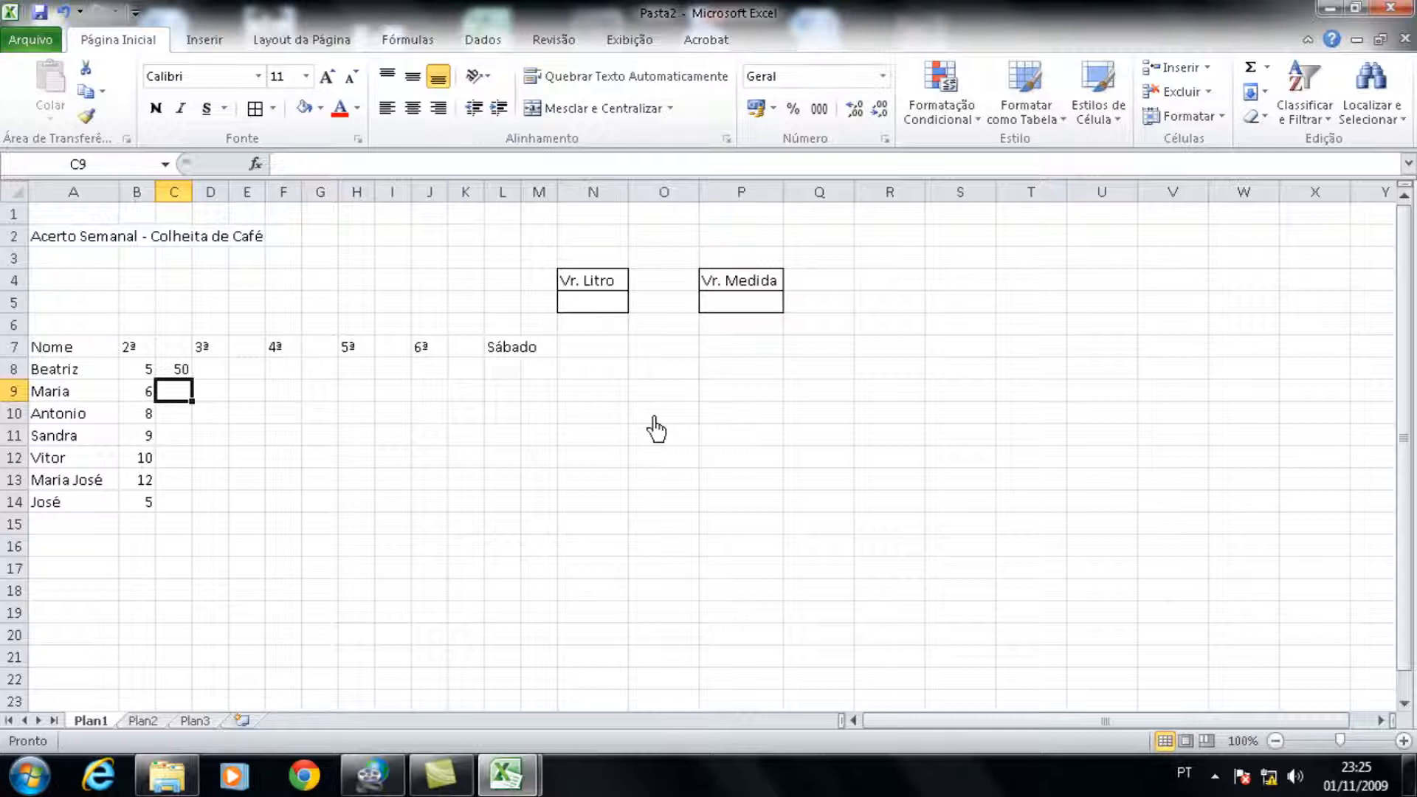
text(40)
key(Return)
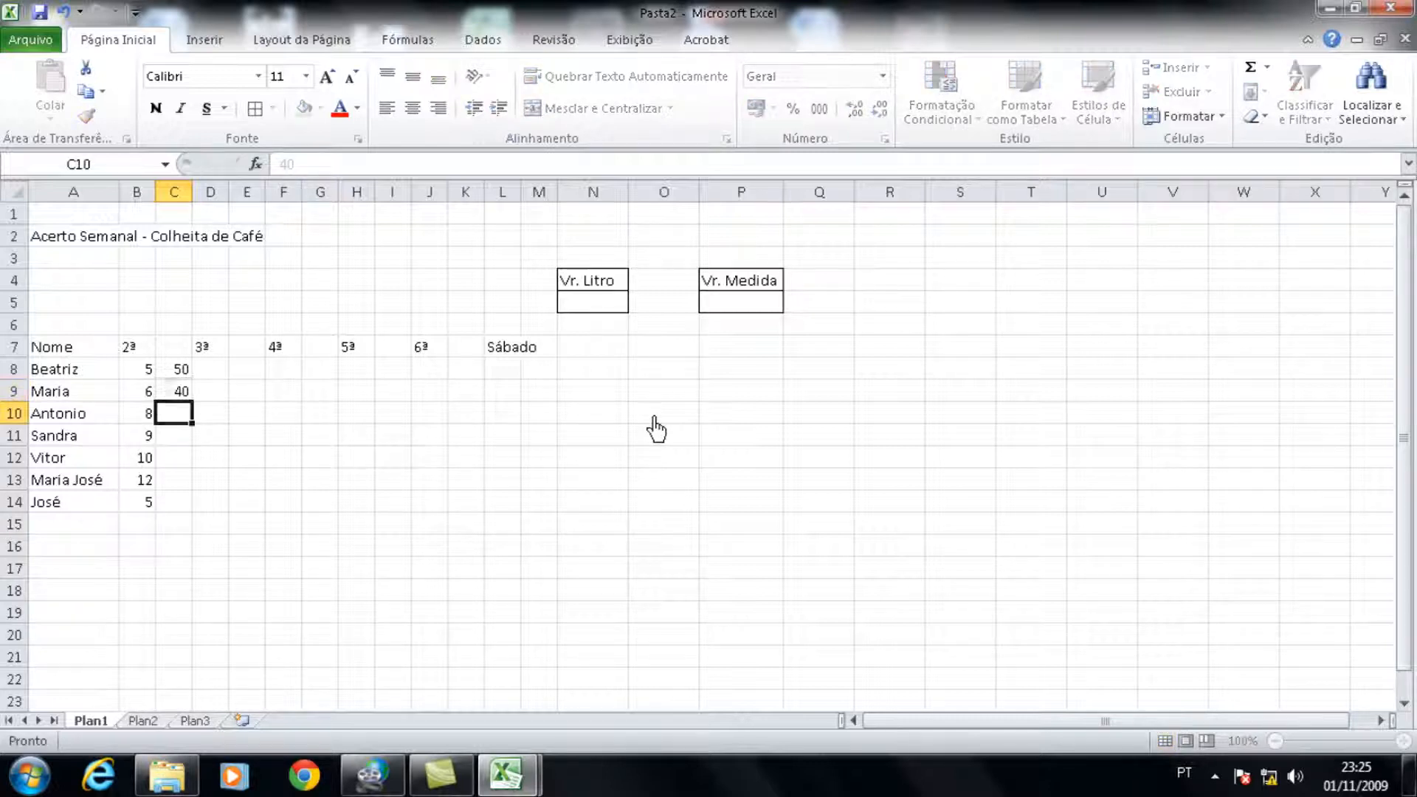
text(30)
key(Return)
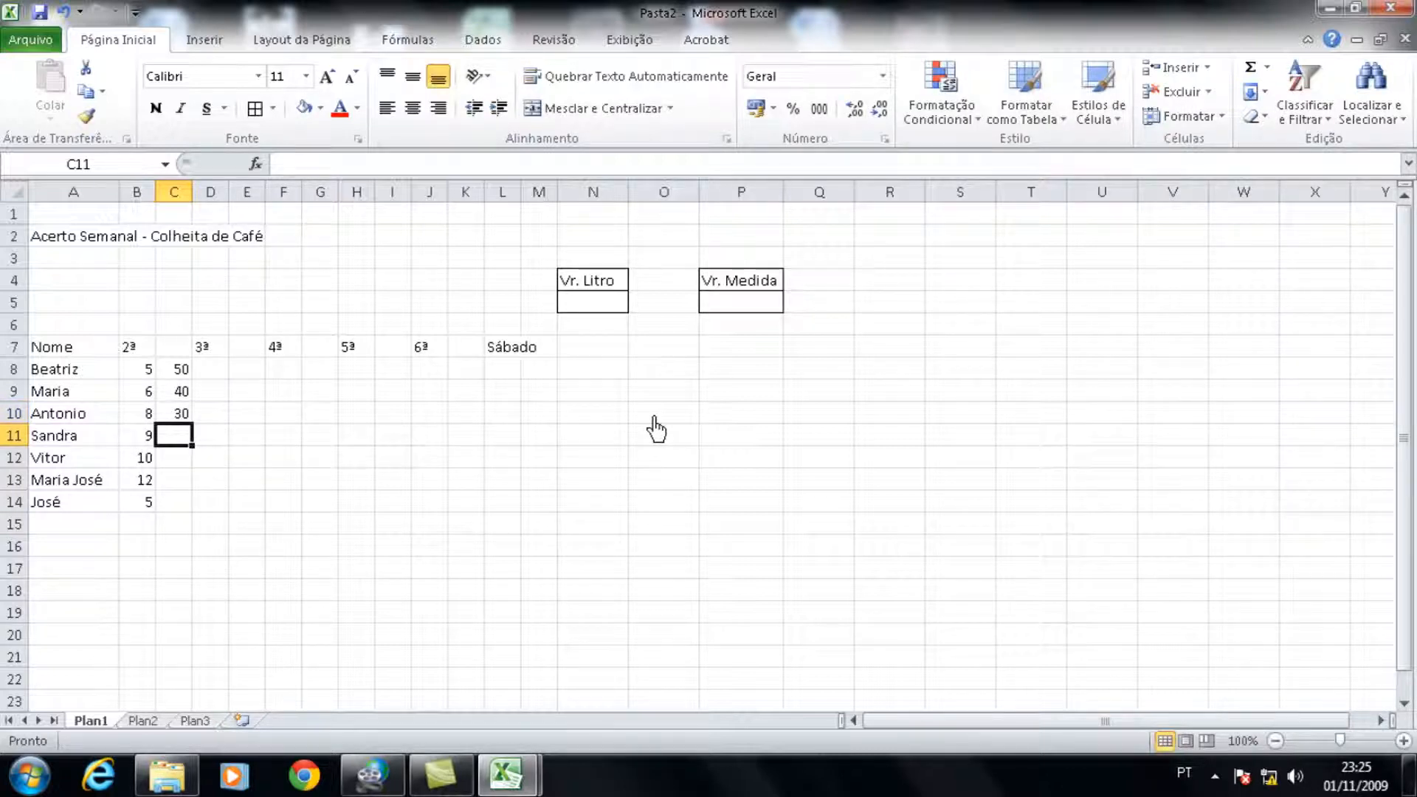
text(20)
key(Return)
text(10)
key(Return)
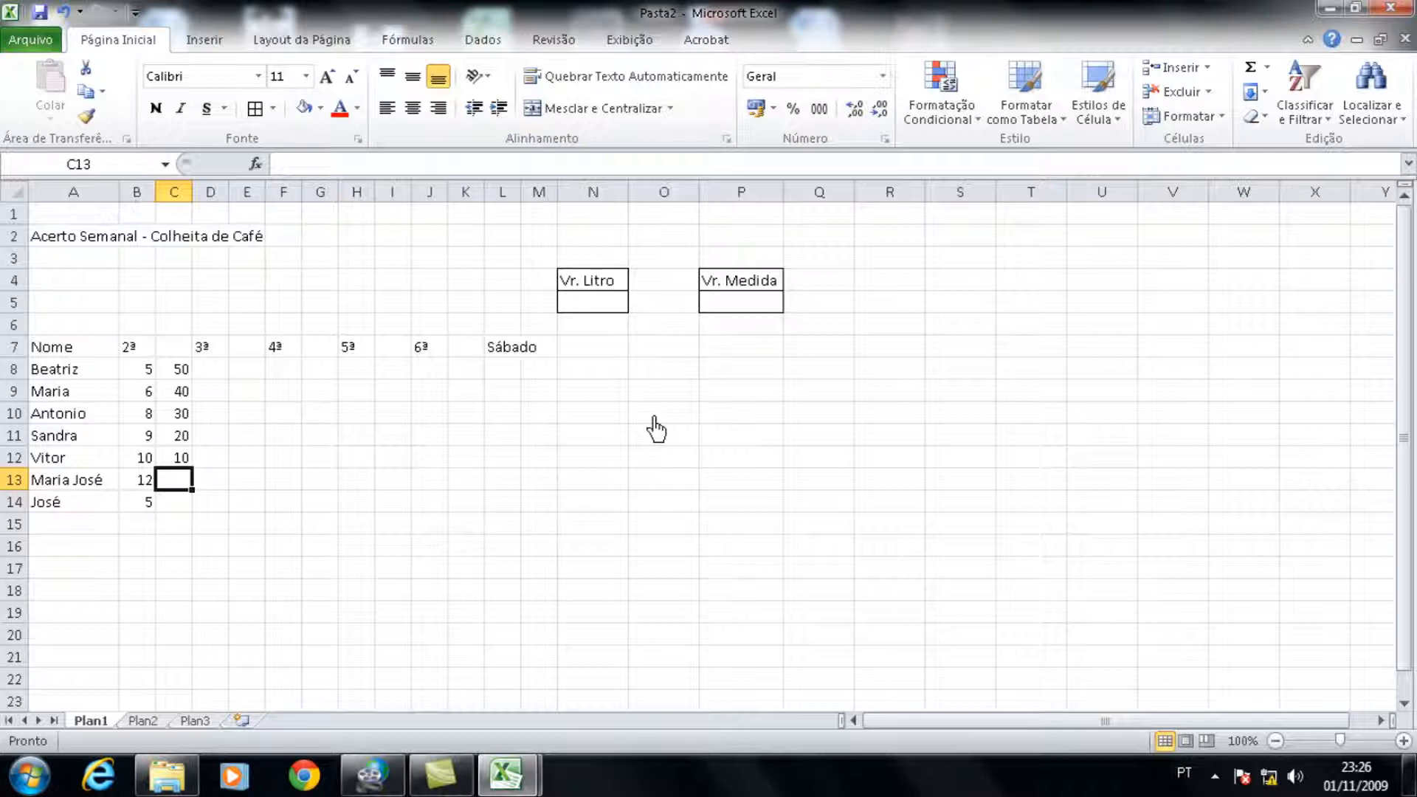
text(11)
key(Return)
text(12)
key(Return)
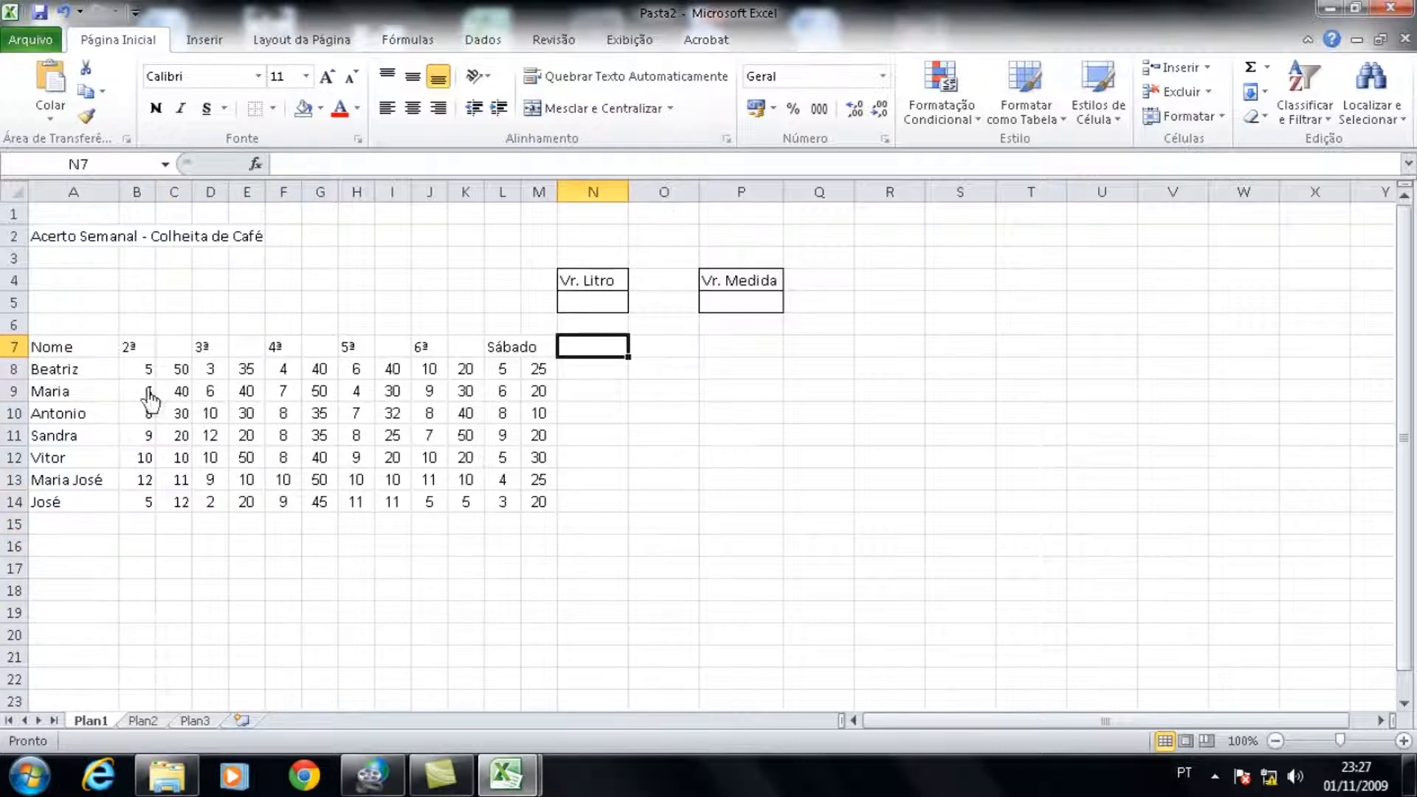
Step: Merge and center the 2ª heading across B7:C7
drag(133, 359, 163, 355)
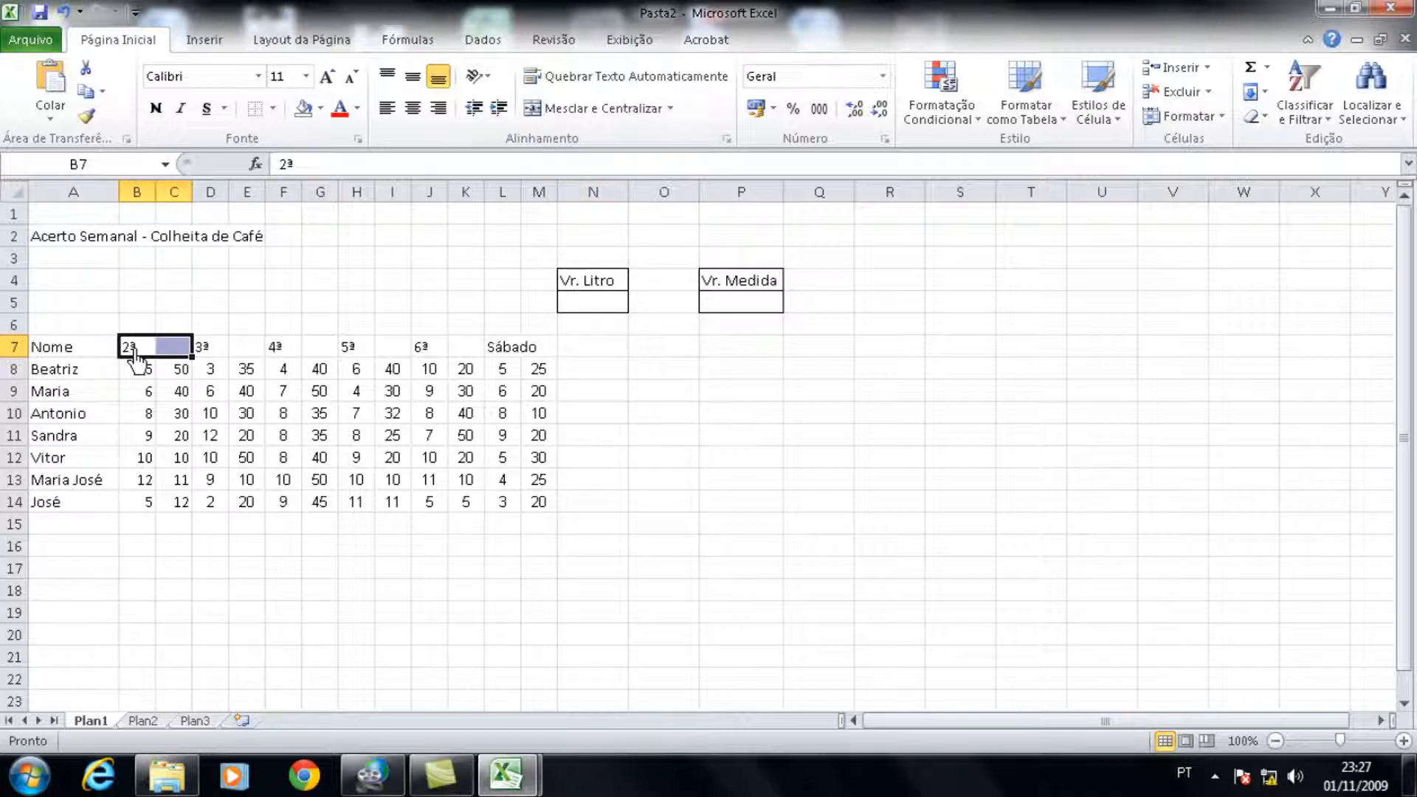
click(135, 358)
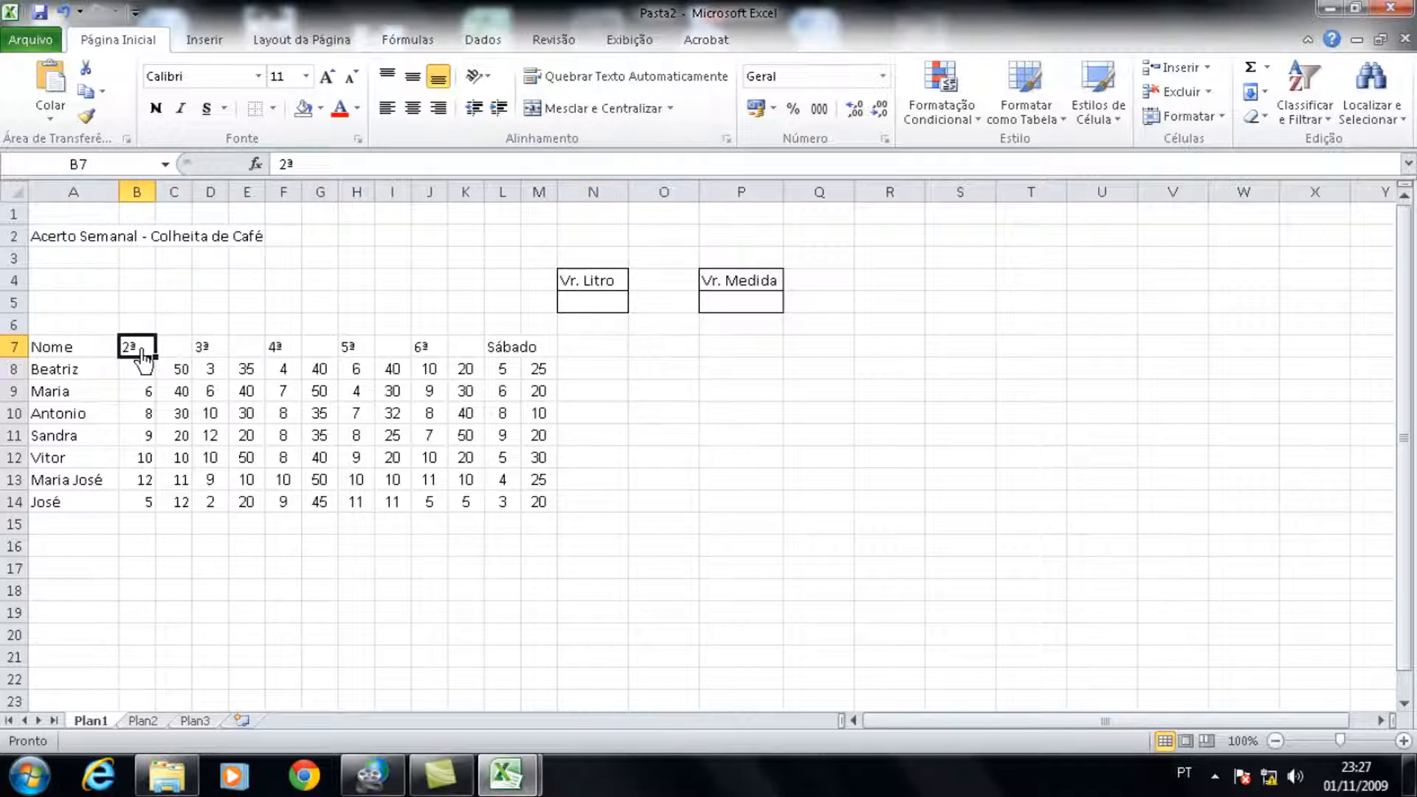
click(177, 353)
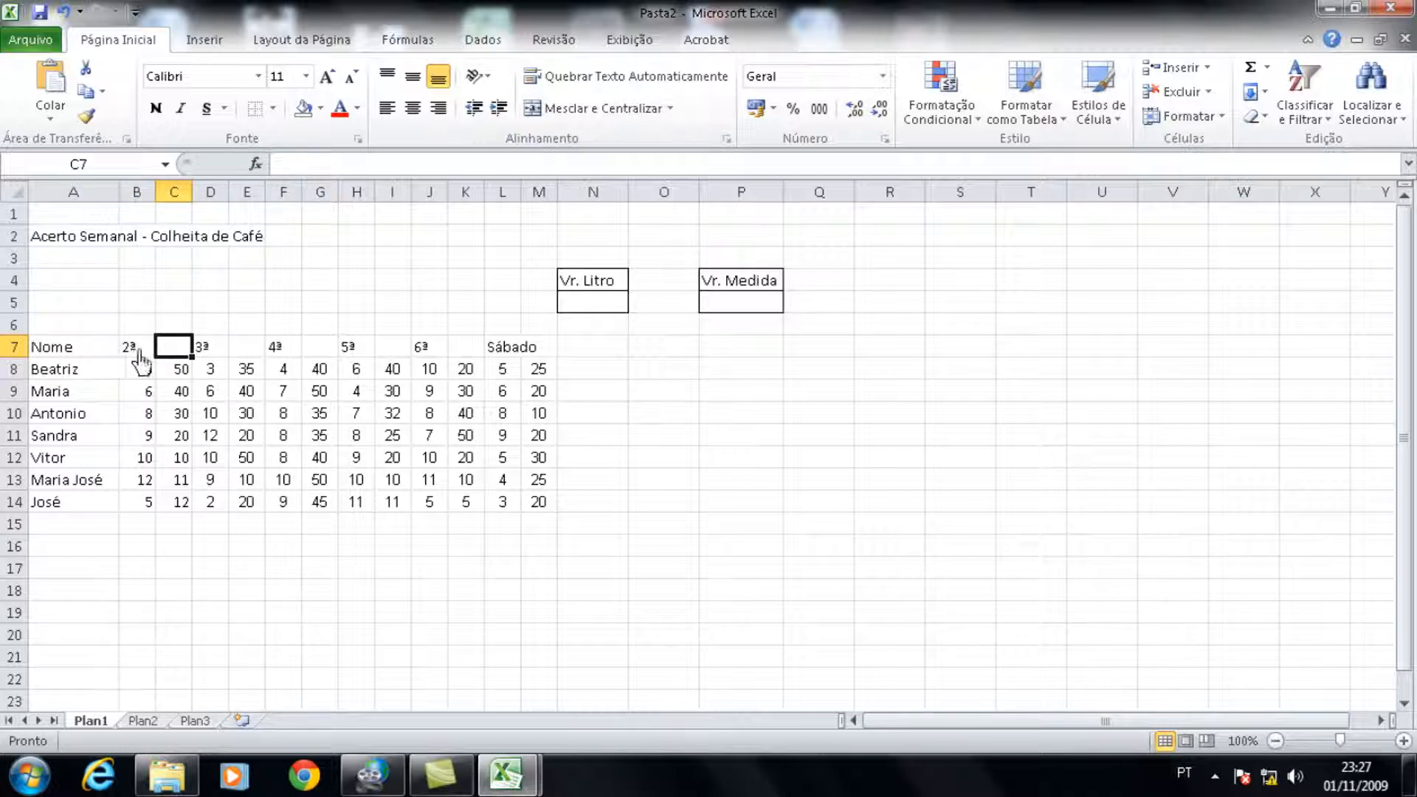
drag(135, 352, 169, 352)
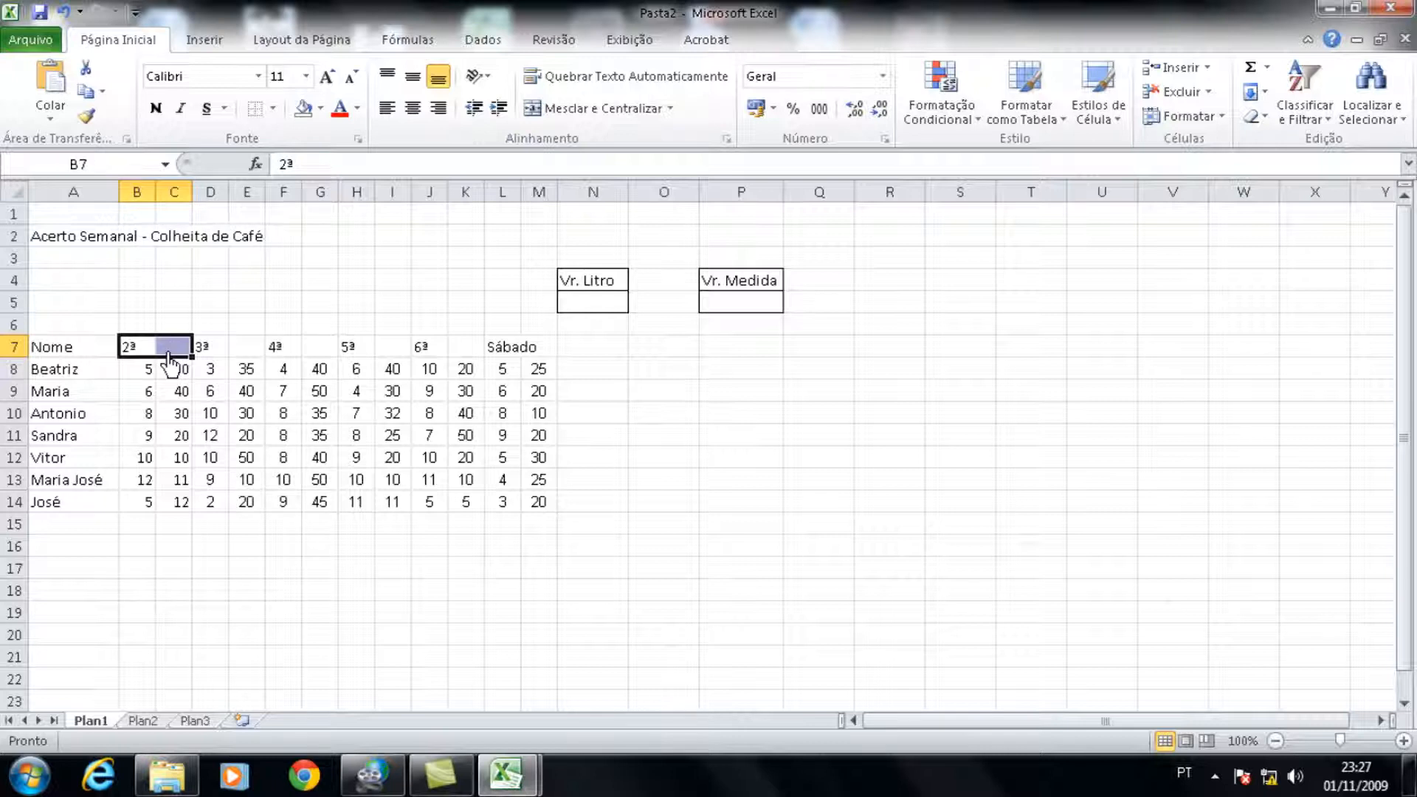
click(604, 112)
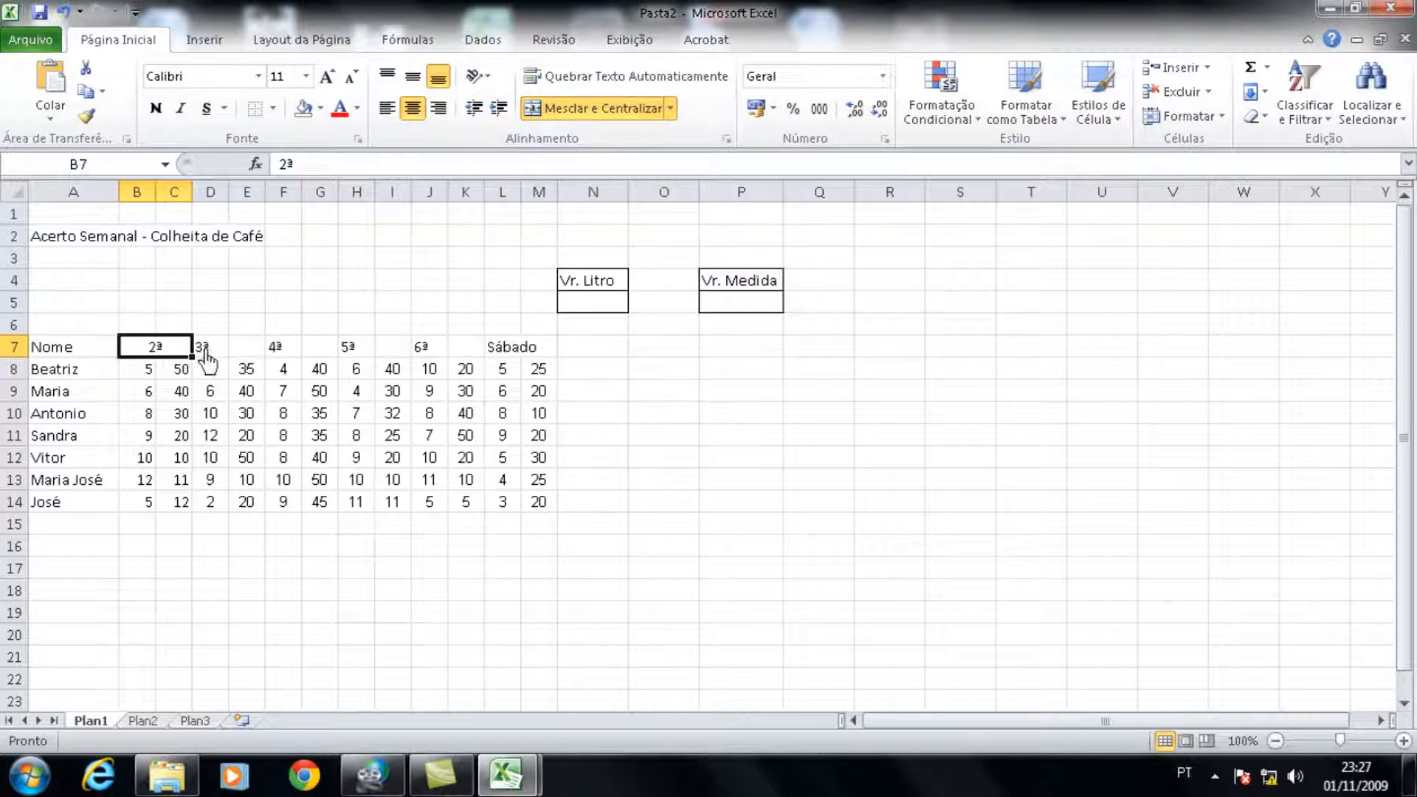
Step: Merge and center each remaining weekday heading in row 7, from 3ª through Sábado, across its two columns
drag(208, 359, 246, 359)
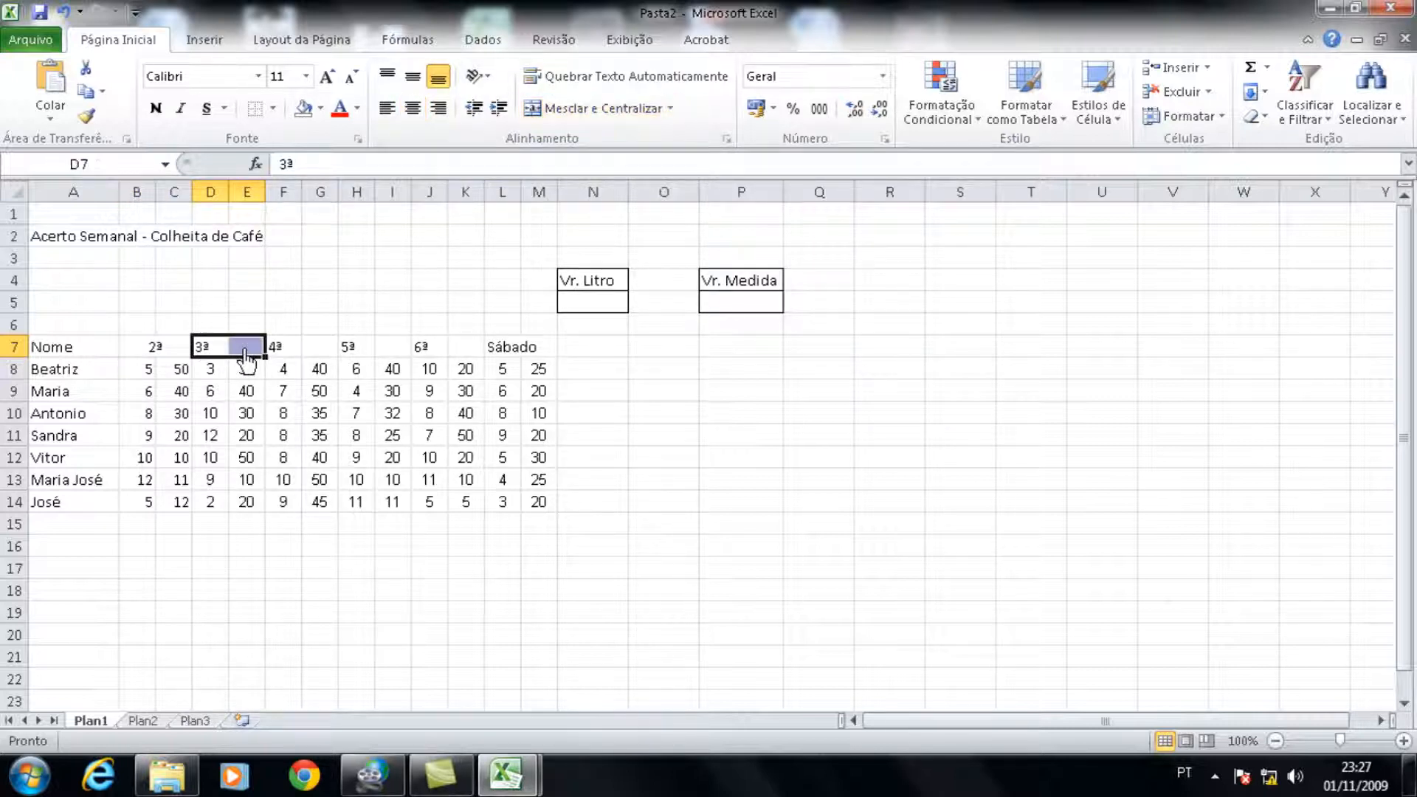
click(620, 121)
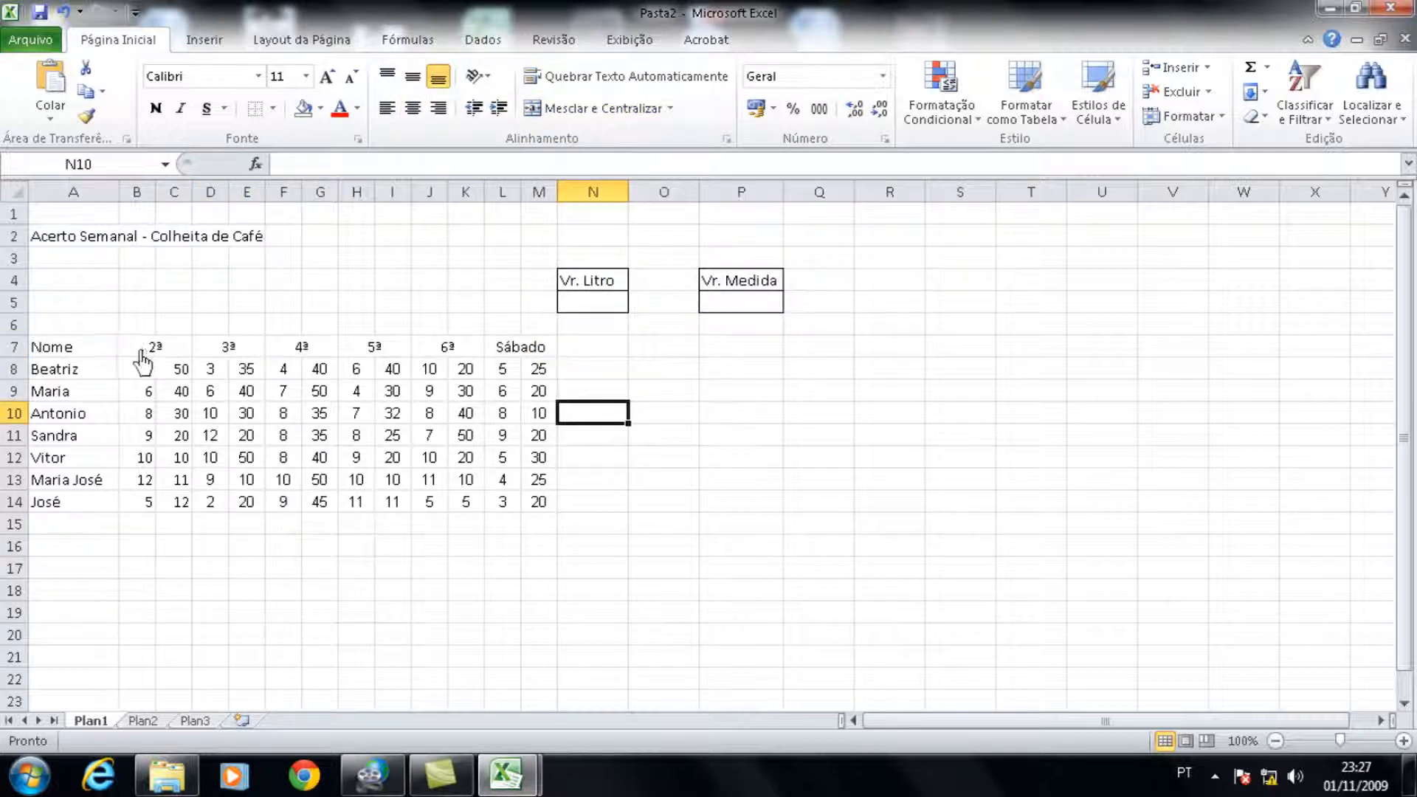
Step: Fill the 2ª block, B7:C14, with standard yellow
drag(151, 348, 178, 506)
click(175, 523)
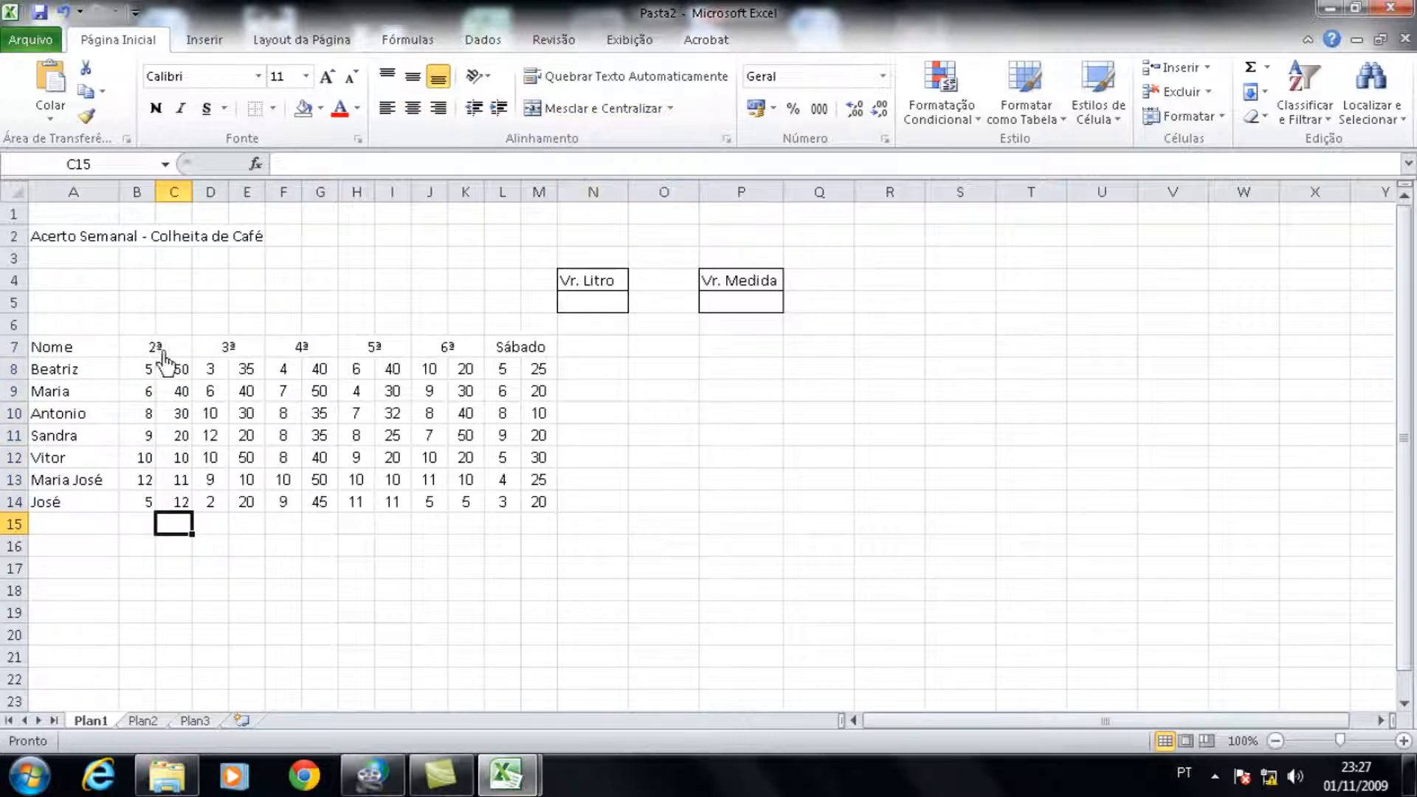
drag(156, 353, 166, 515)
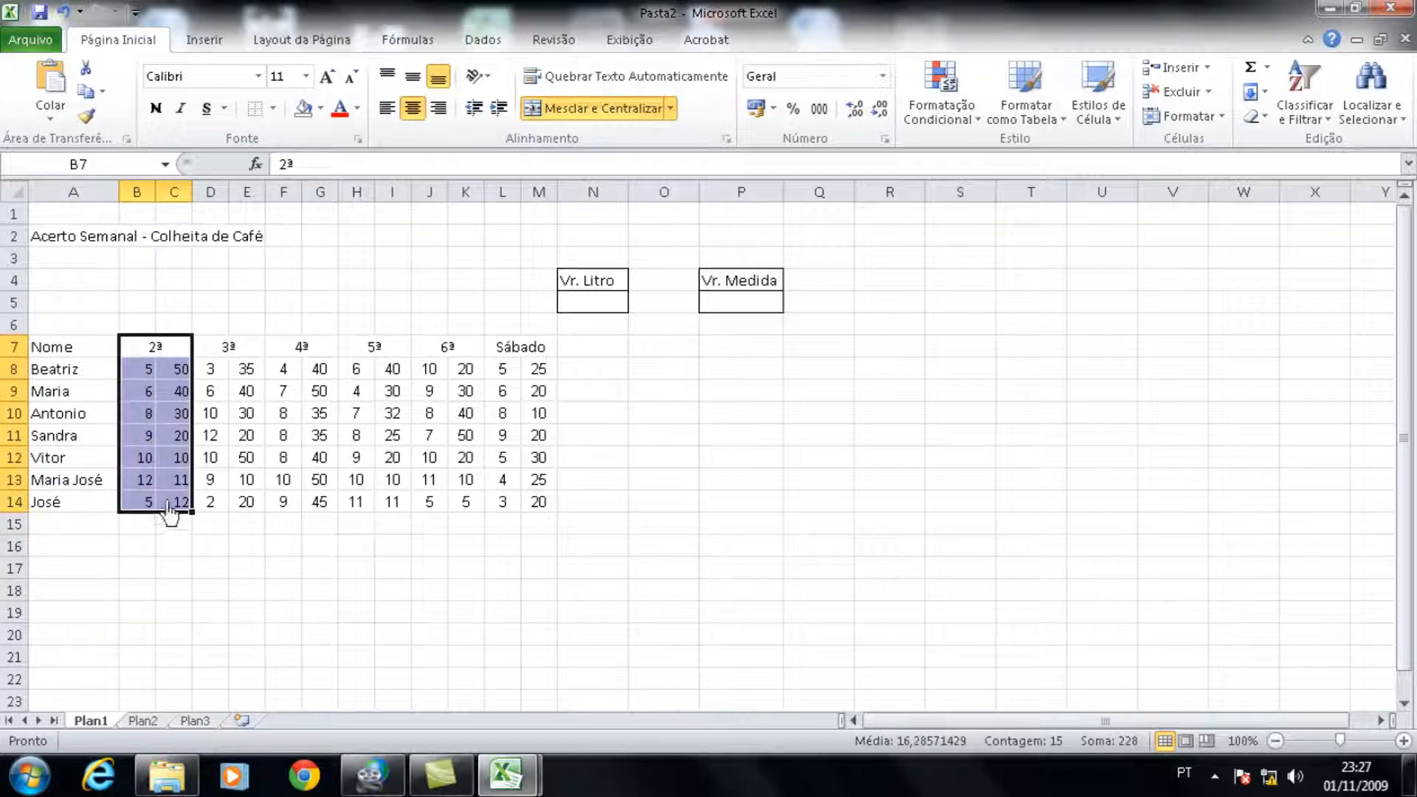
click(320, 109)
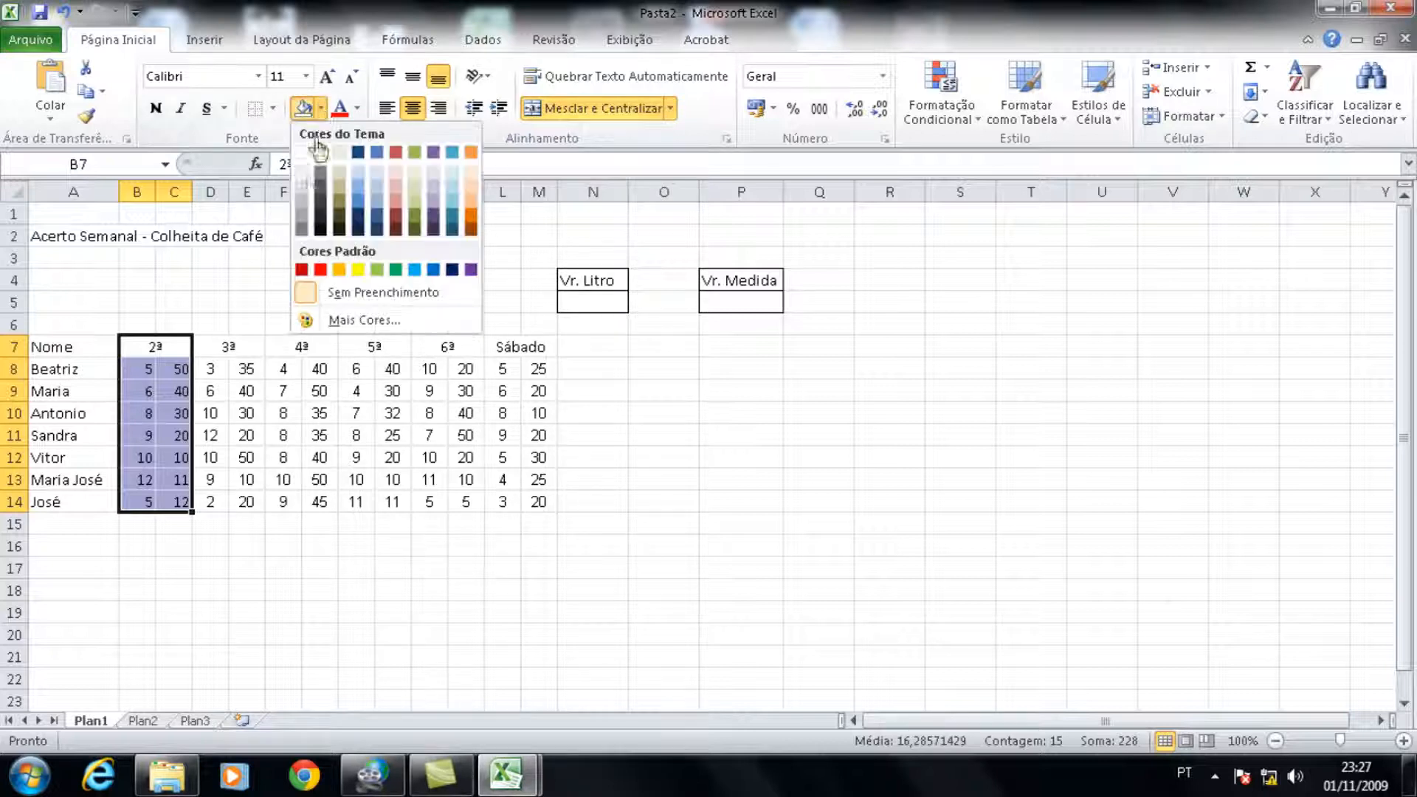
click(357, 270)
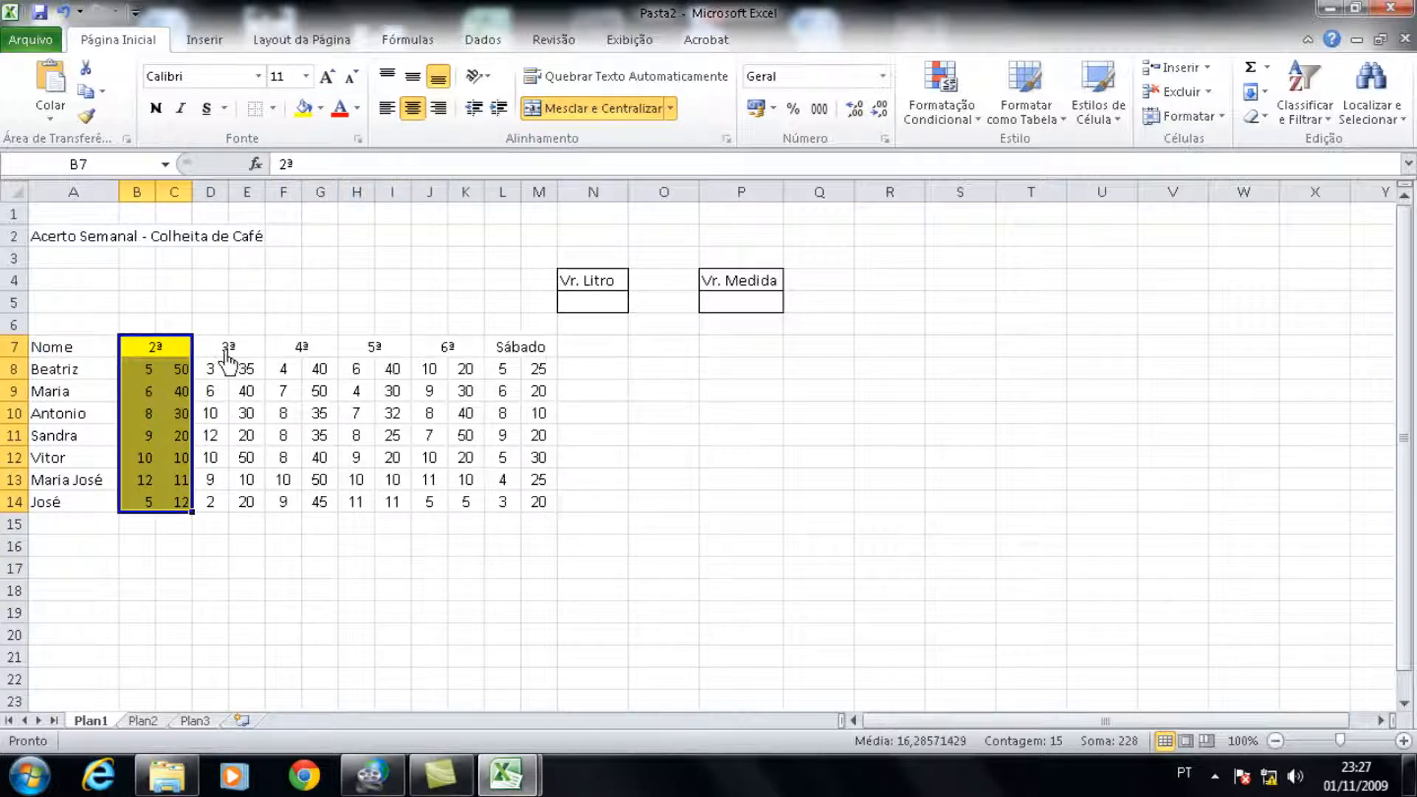
Step: Fill the 3ª block, D7:E14, with light blue and the 4ª block, F7:G14, with light orange
drag(228, 360, 235, 508)
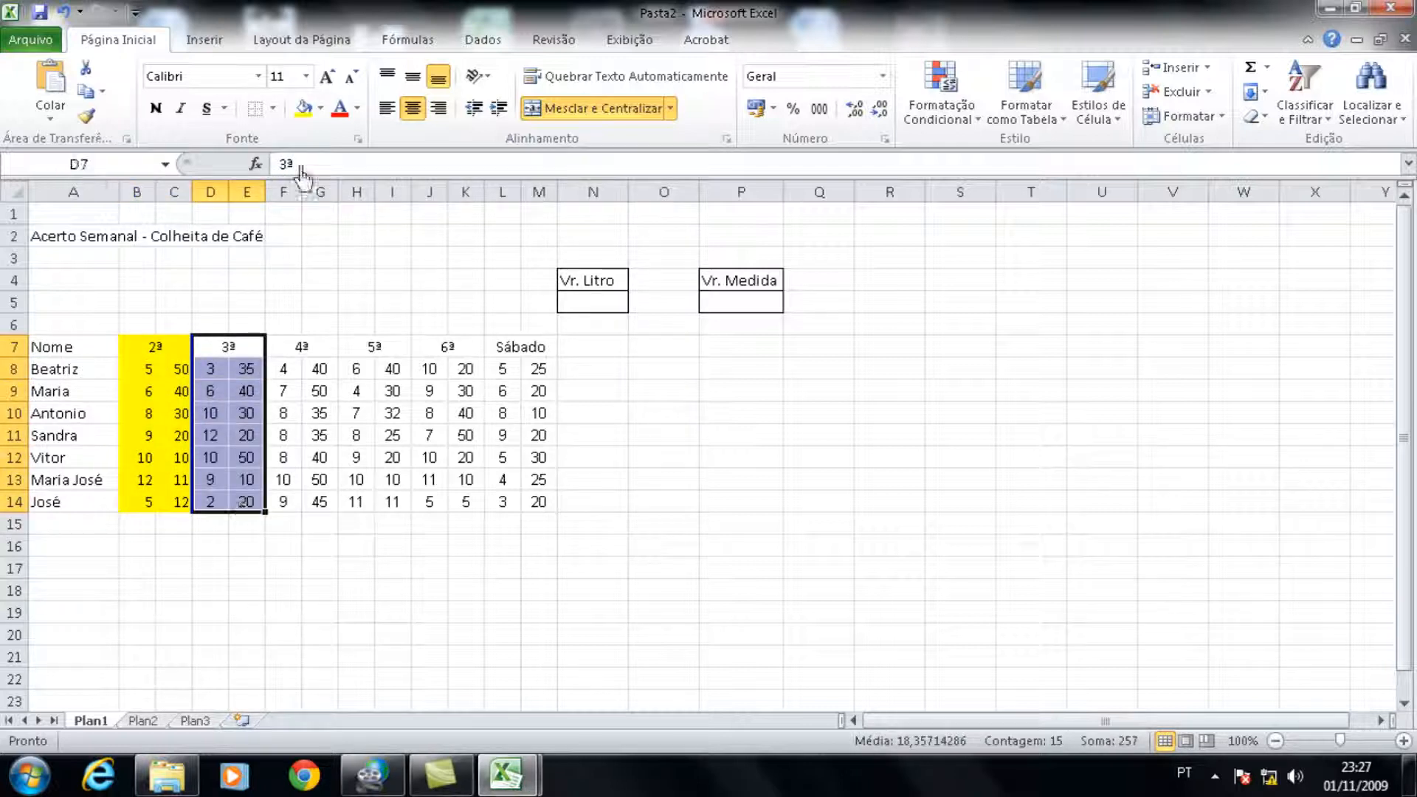
click(321, 112)
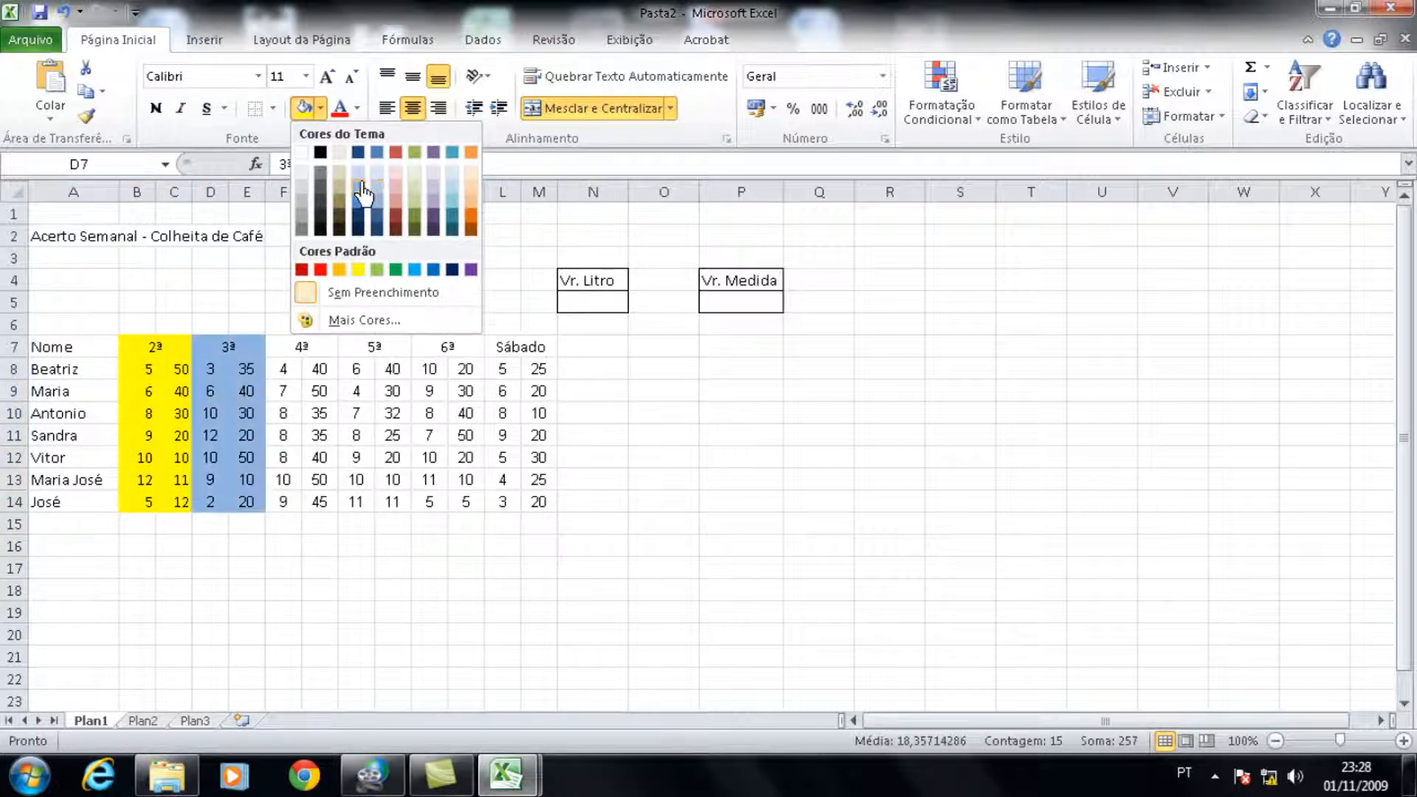
click(360, 195)
drag(304, 350, 307, 506)
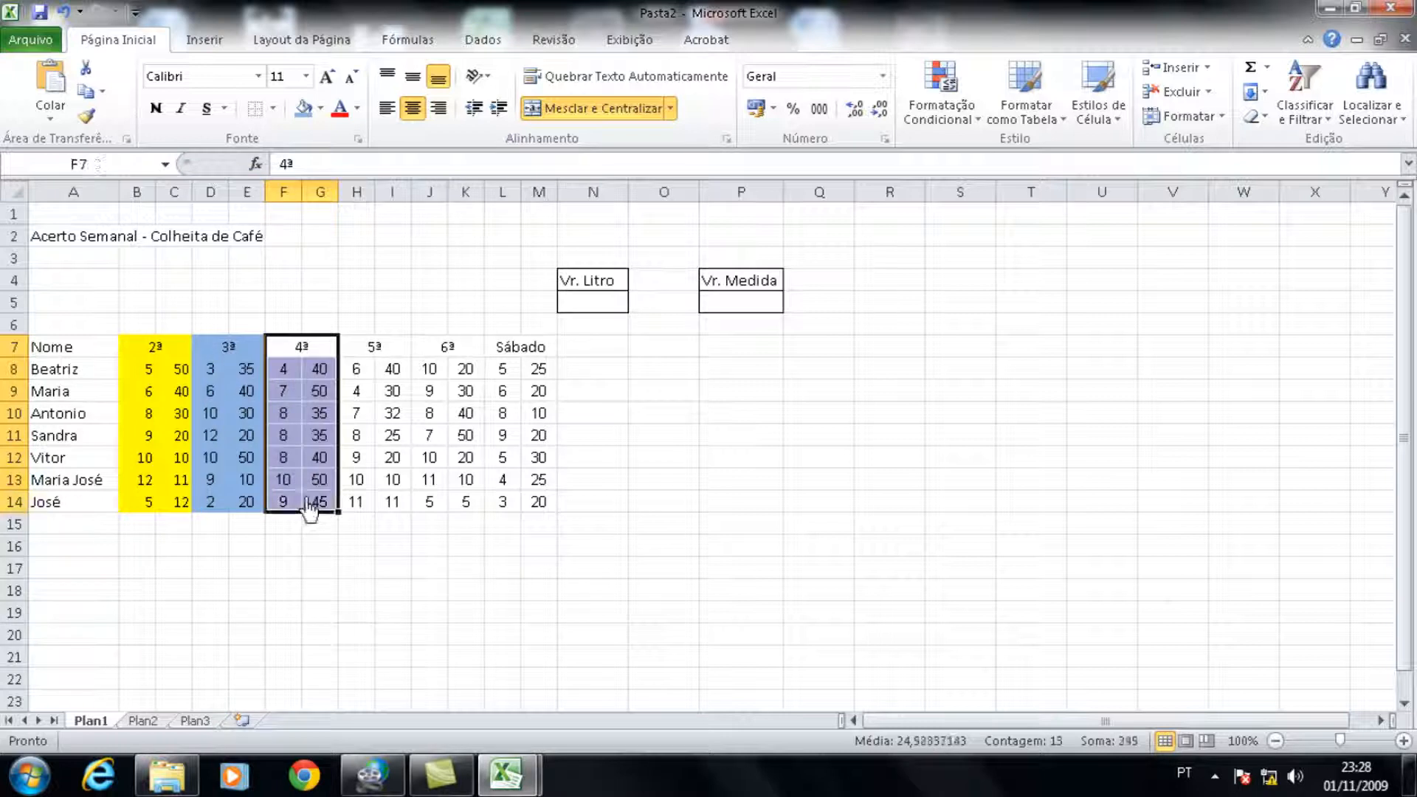
click(320, 109)
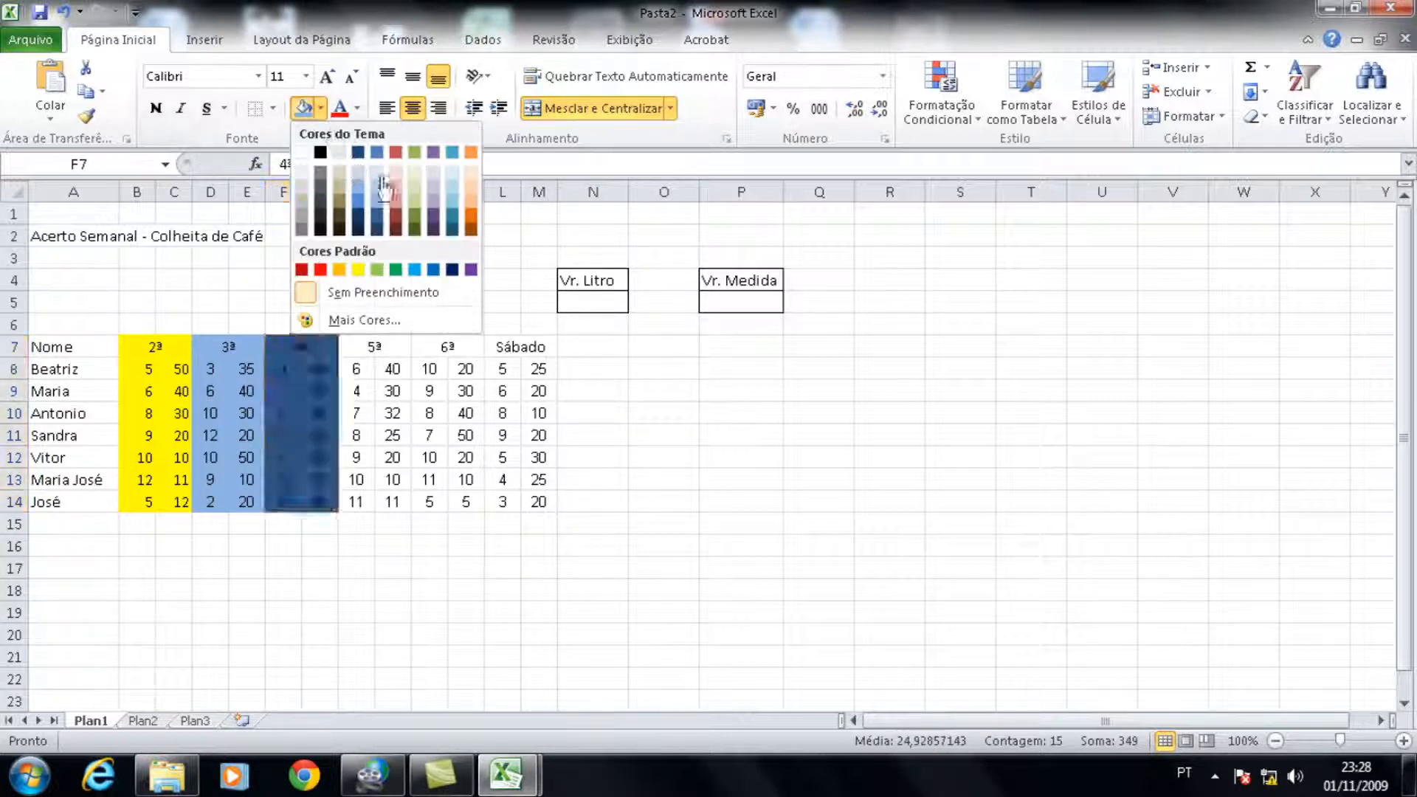
click(470, 209)
Step: Fill the 5ª block, H7:I14, with light aqua, the 6ª block with orange and the Sábado block with light red
drag(374, 358, 380, 502)
click(320, 108)
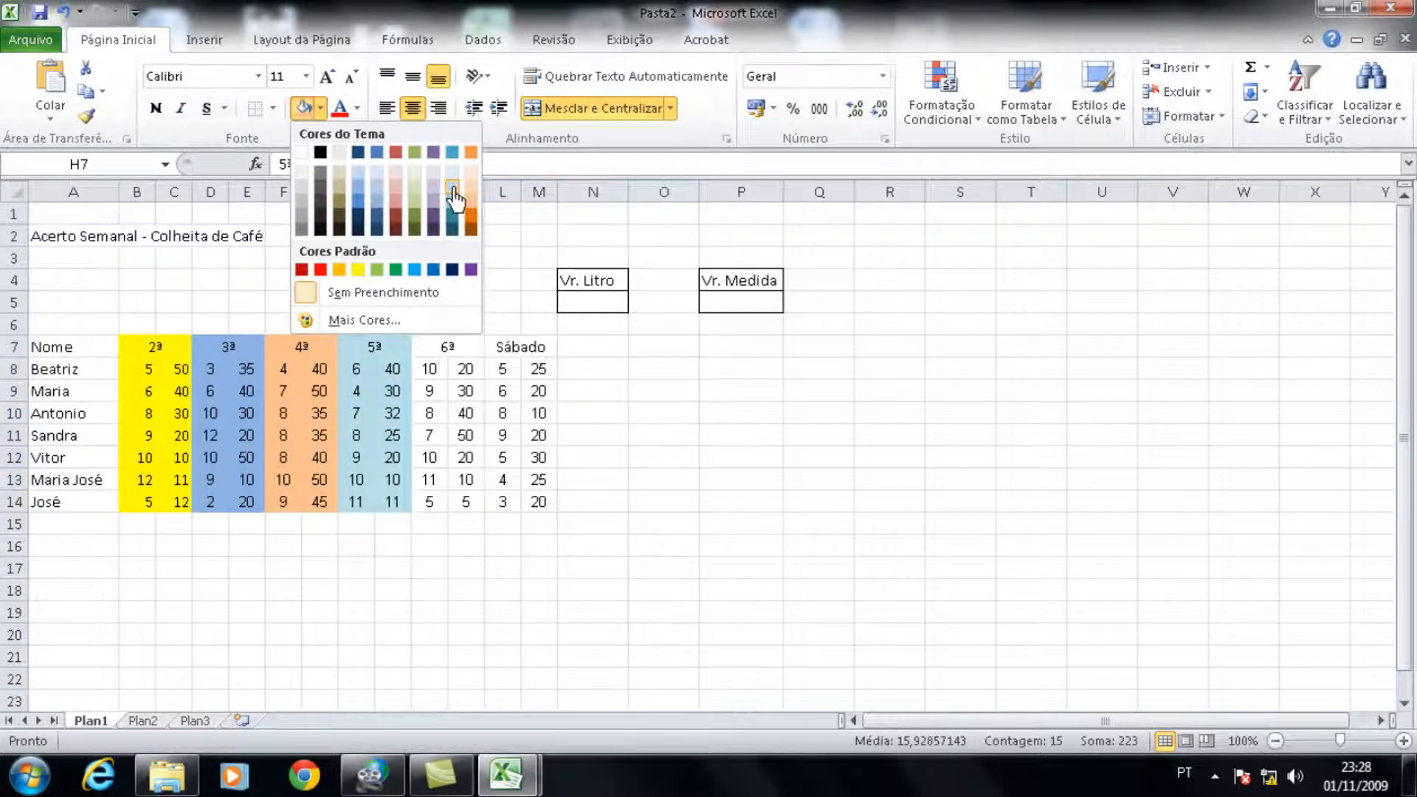
click(452, 196)
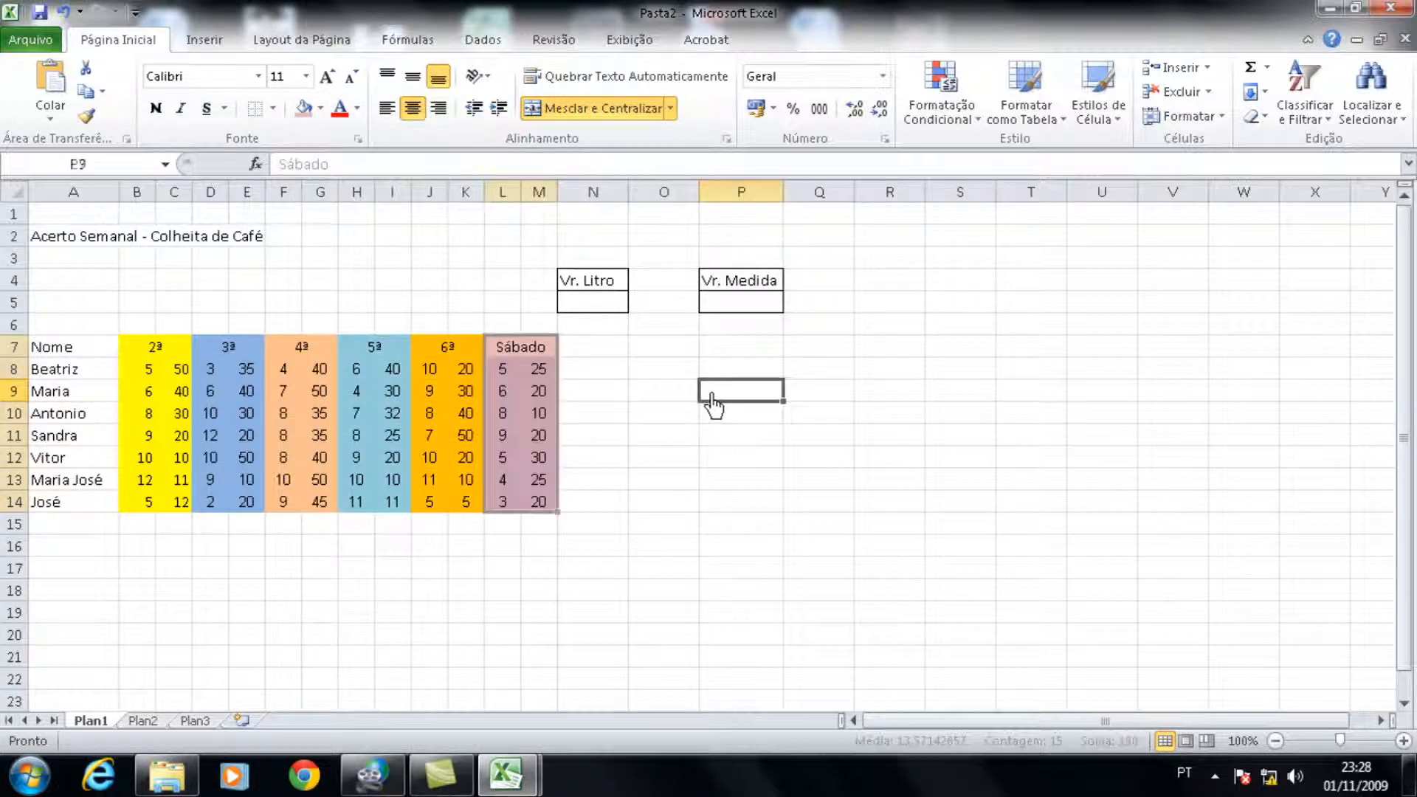
click(712, 395)
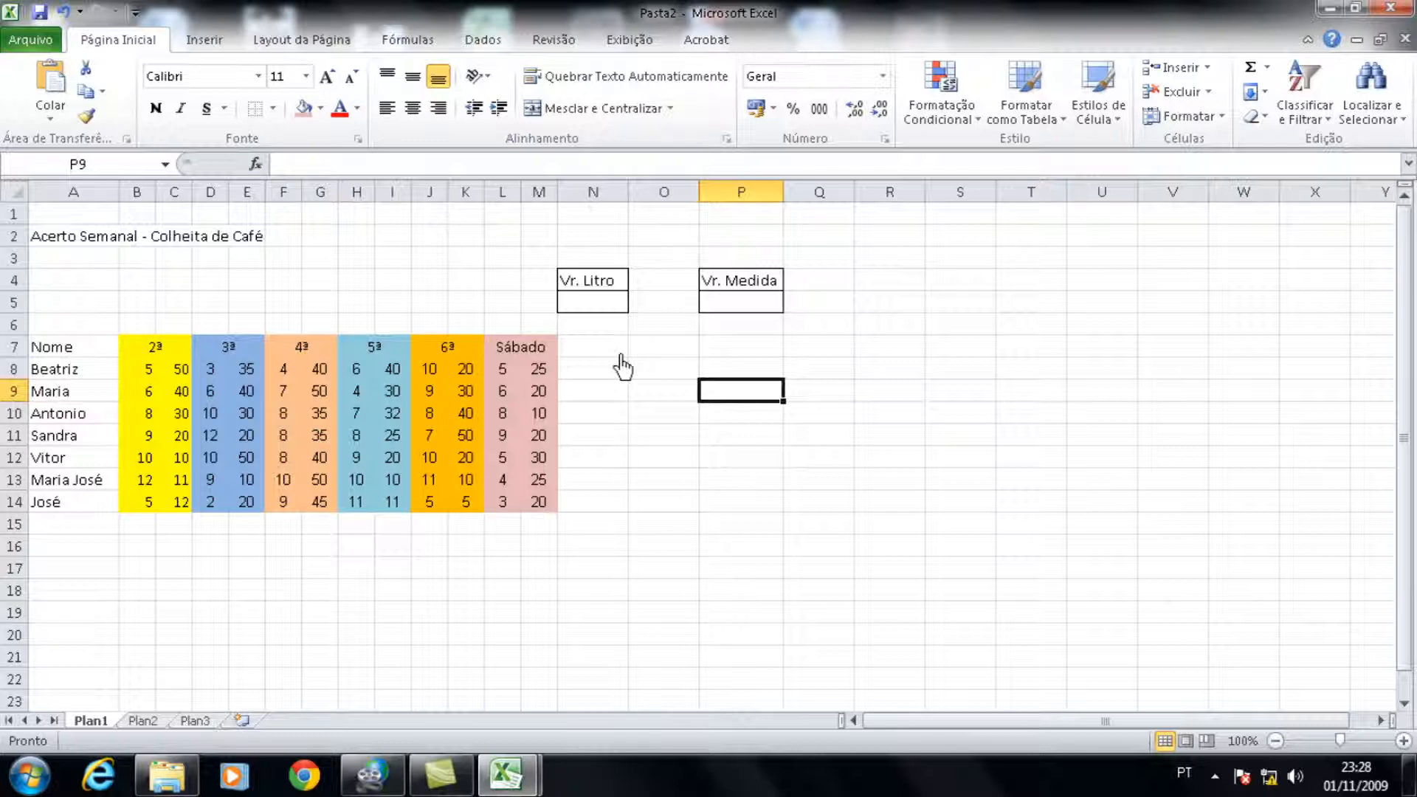
Step: Enter the heading Total Medidas in N7
click(612, 351)
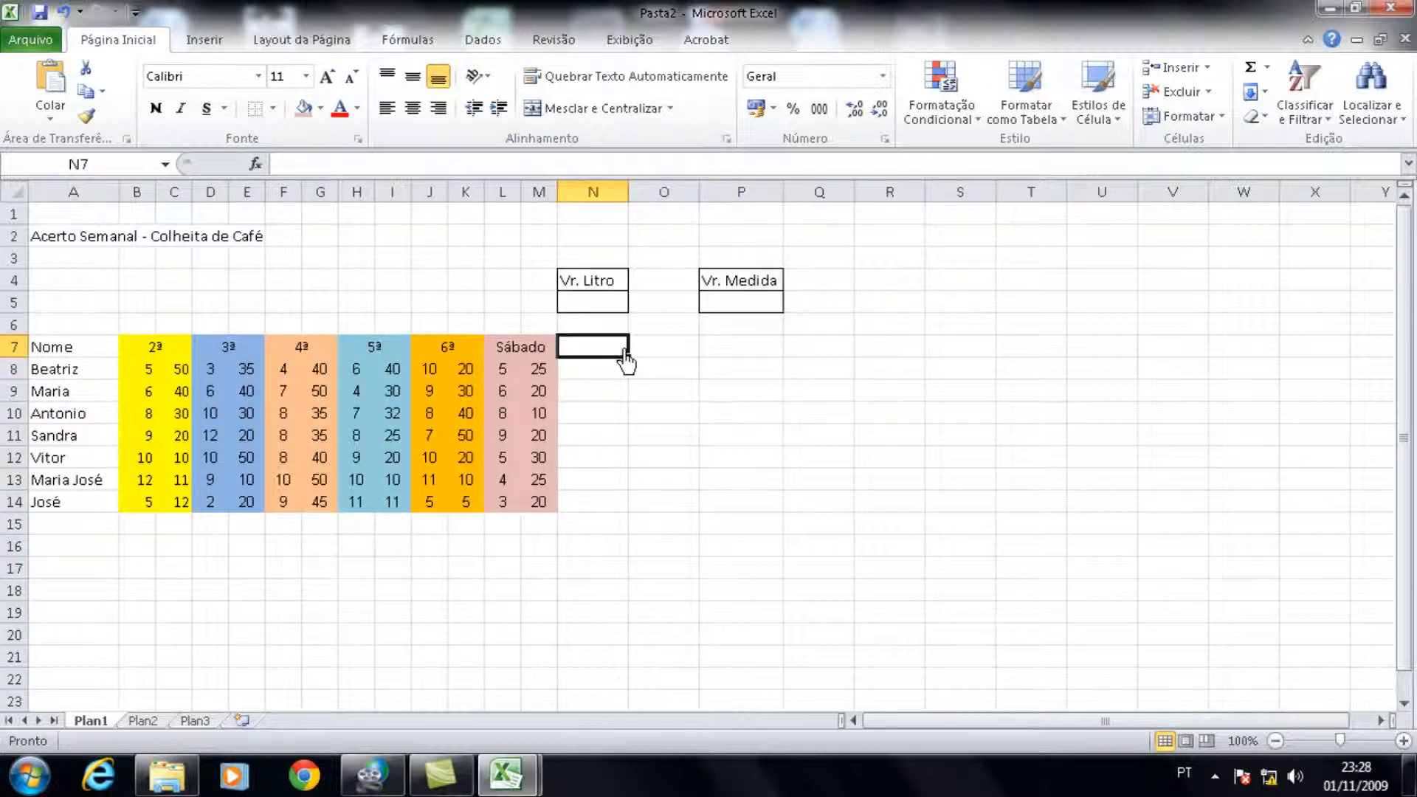
text(Total)
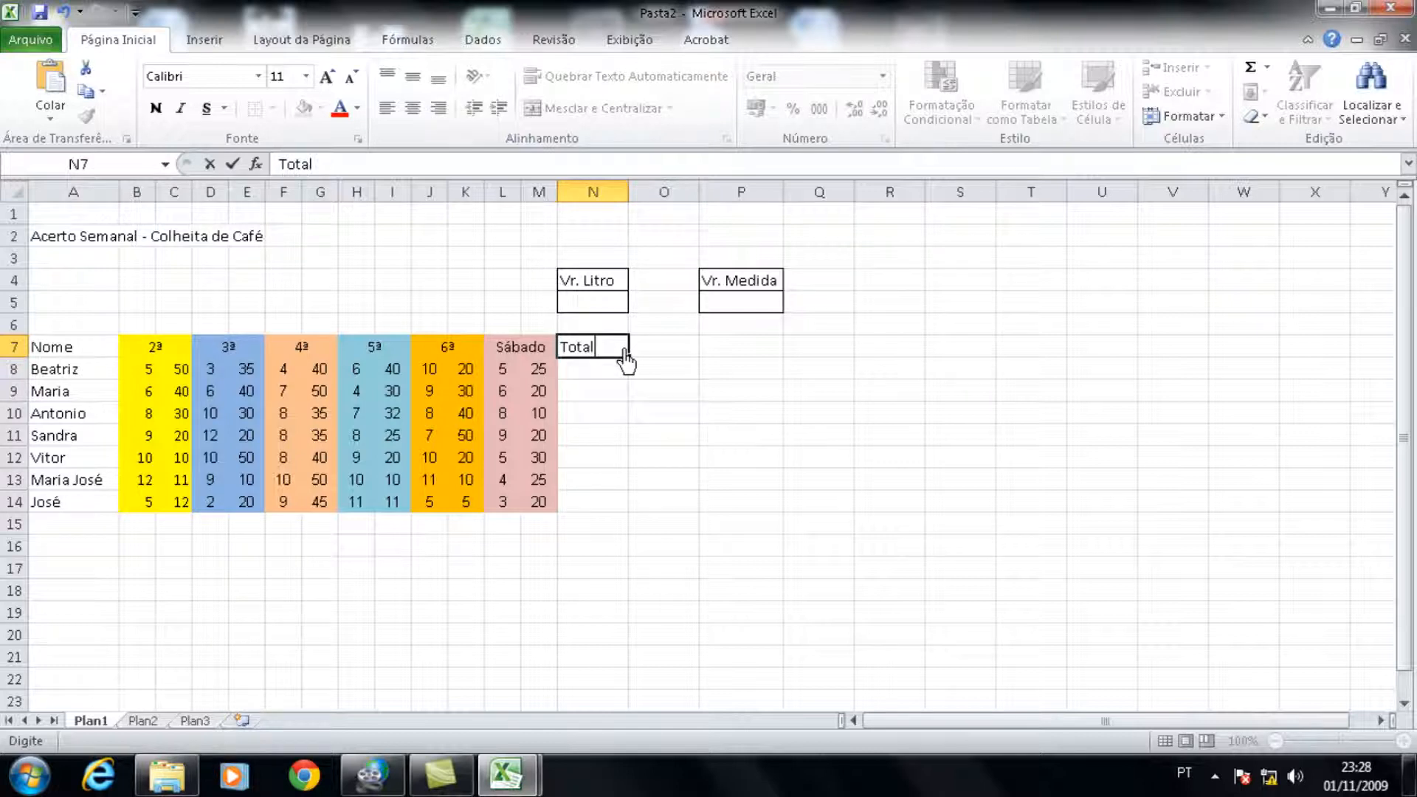
text(edidas)
key(Return)
click(626, 352)
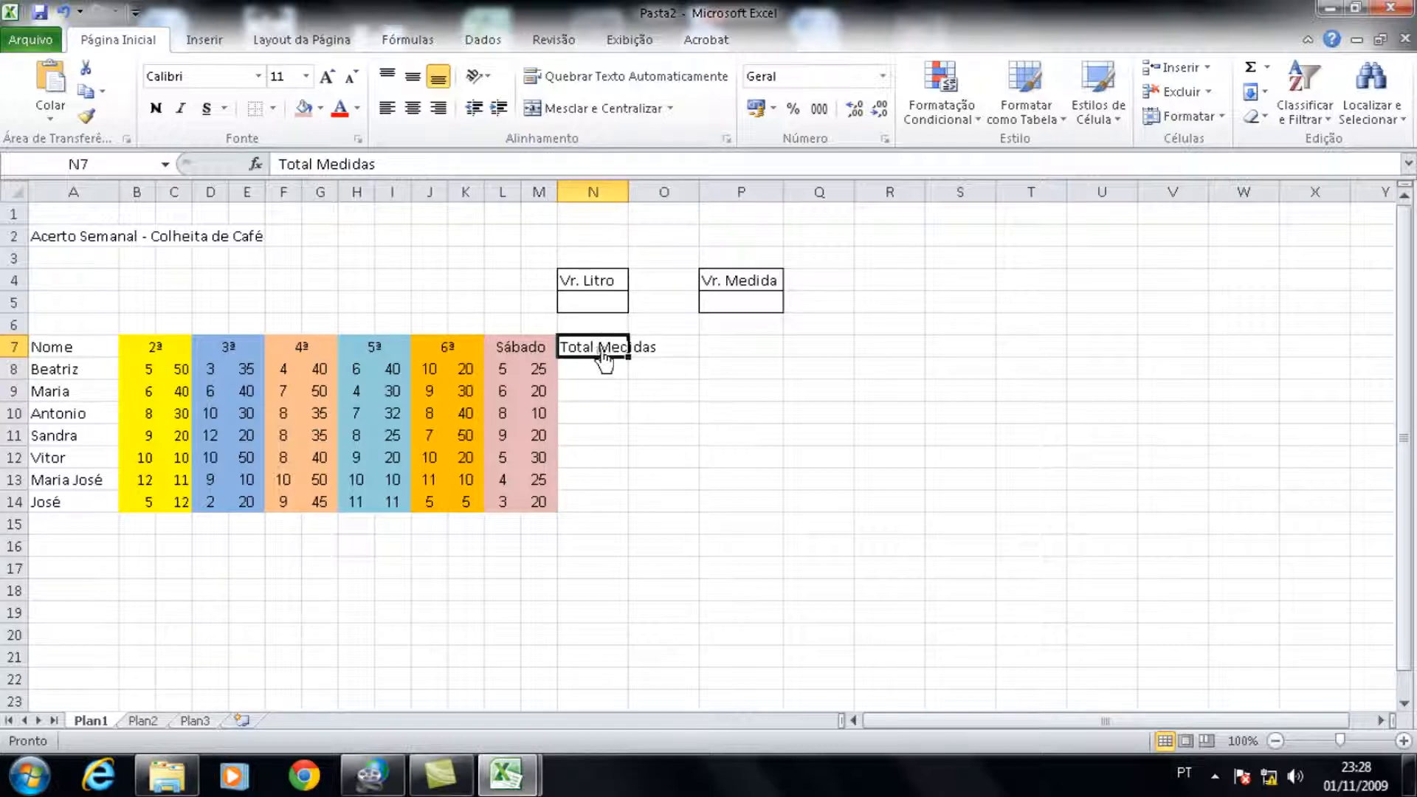
Step: Enter the heading Total Litros in O7
click(659, 353)
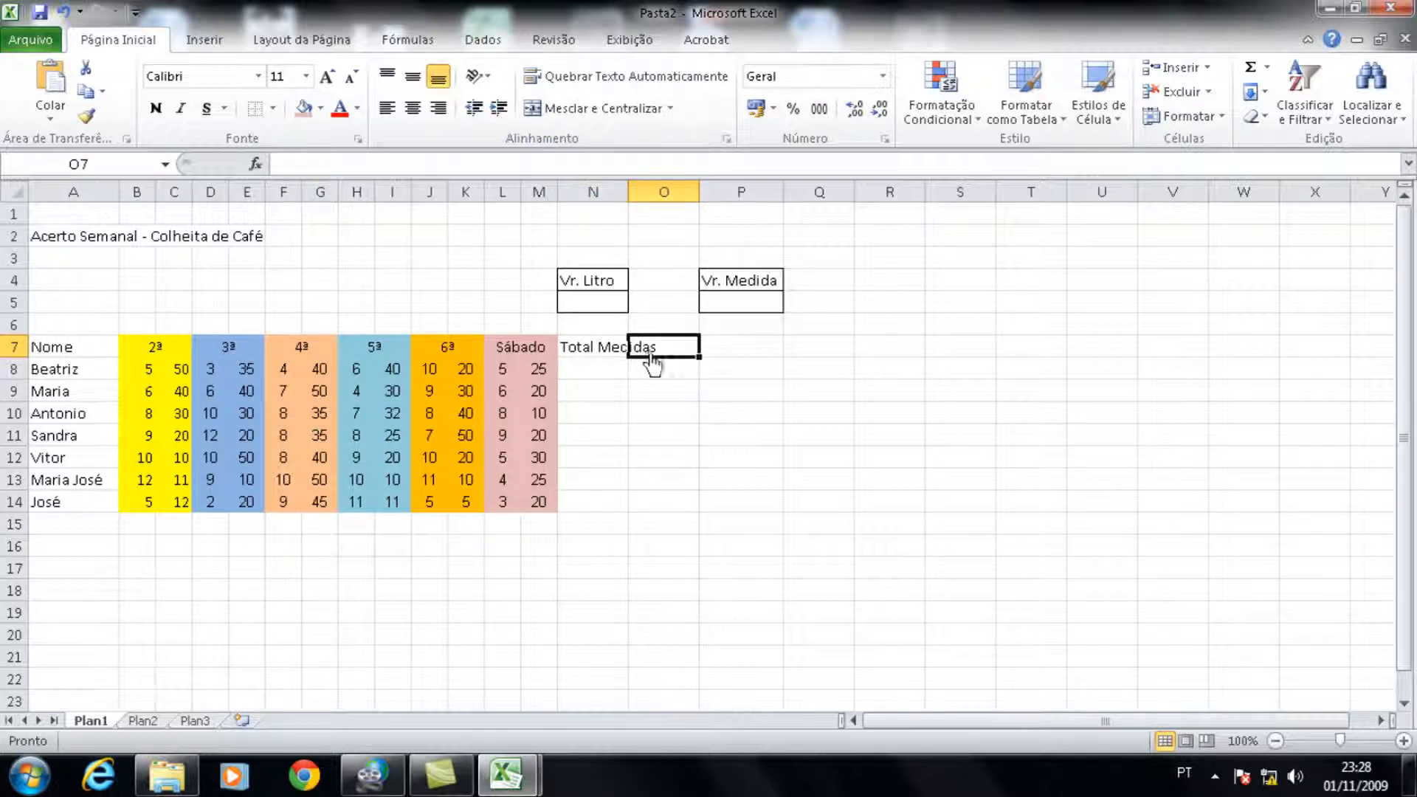
click(603, 360)
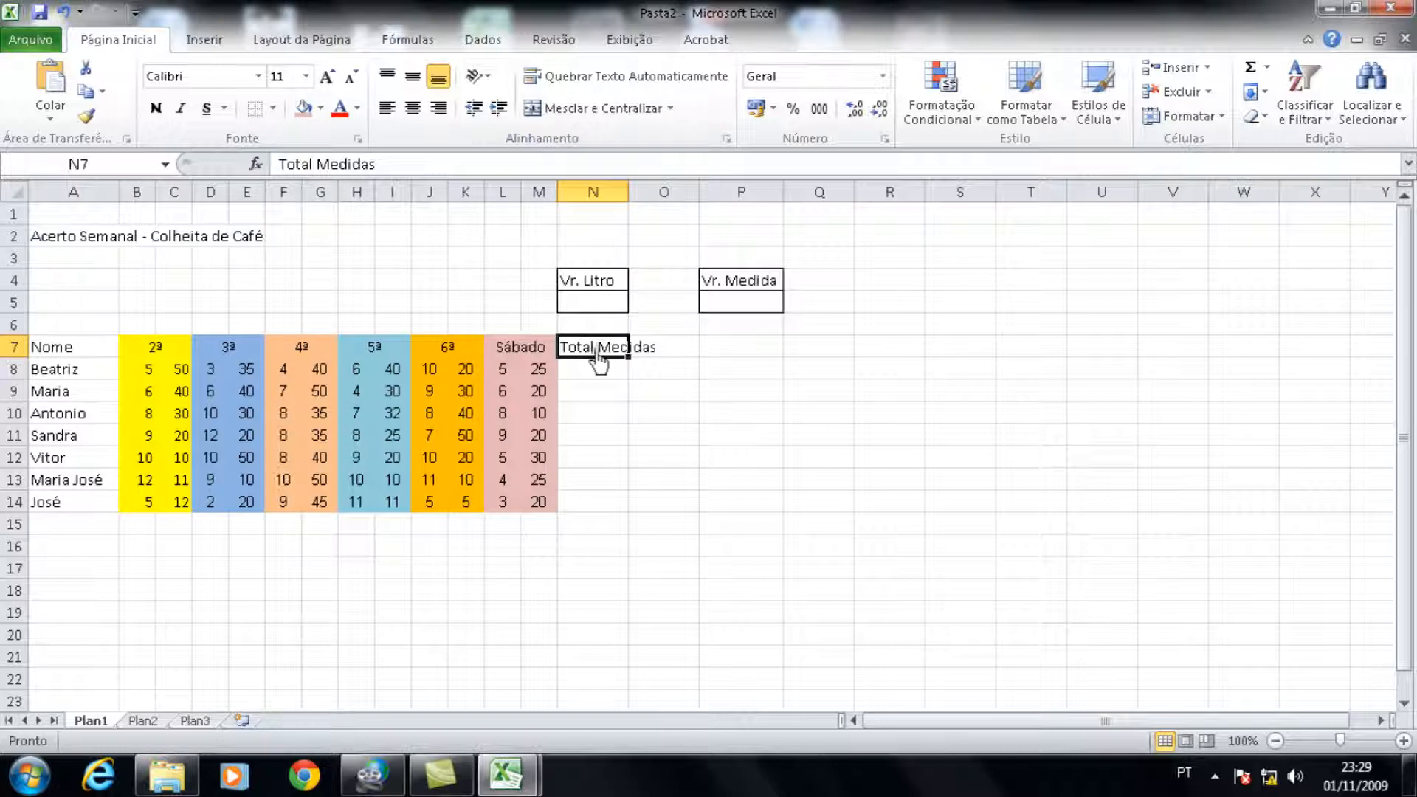
click(662, 362)
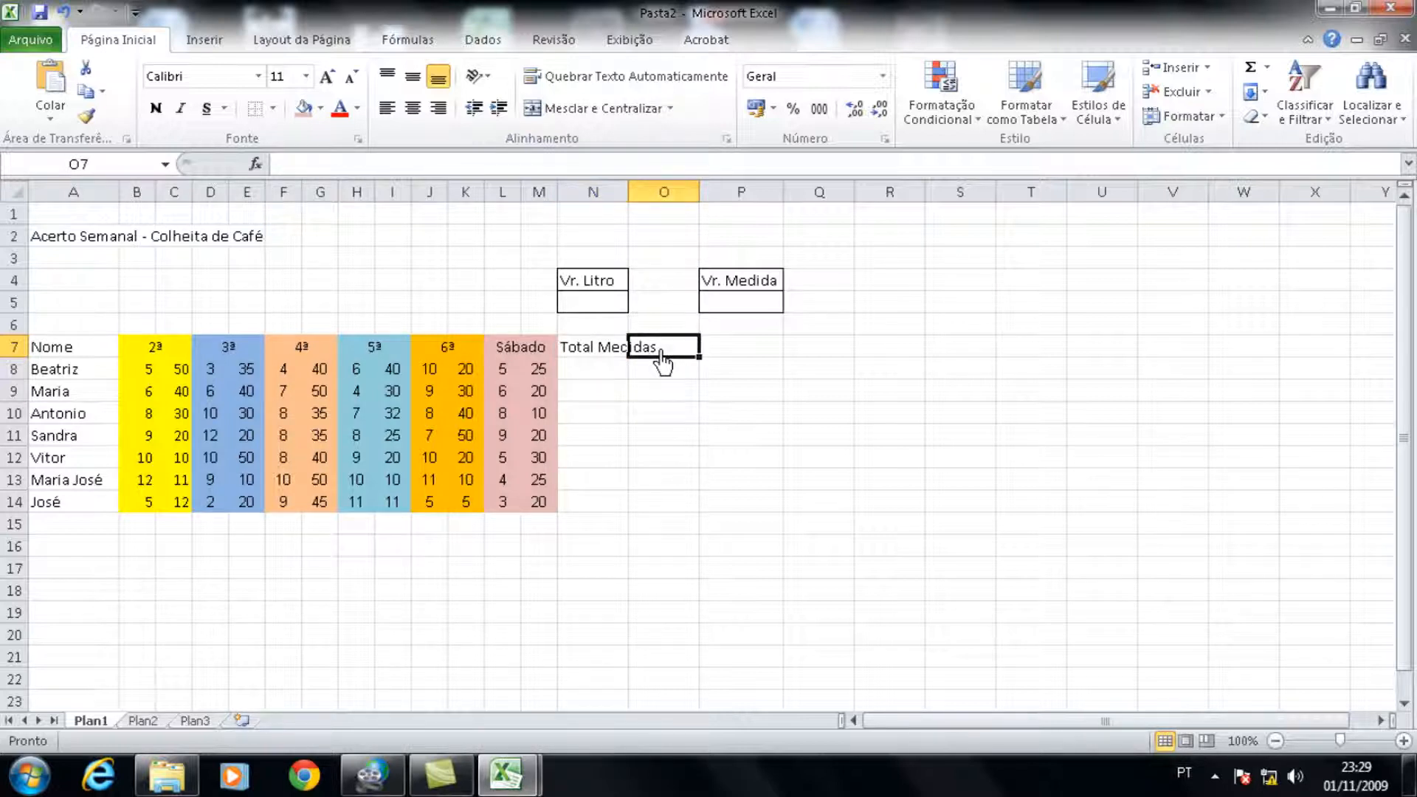
text(Total)
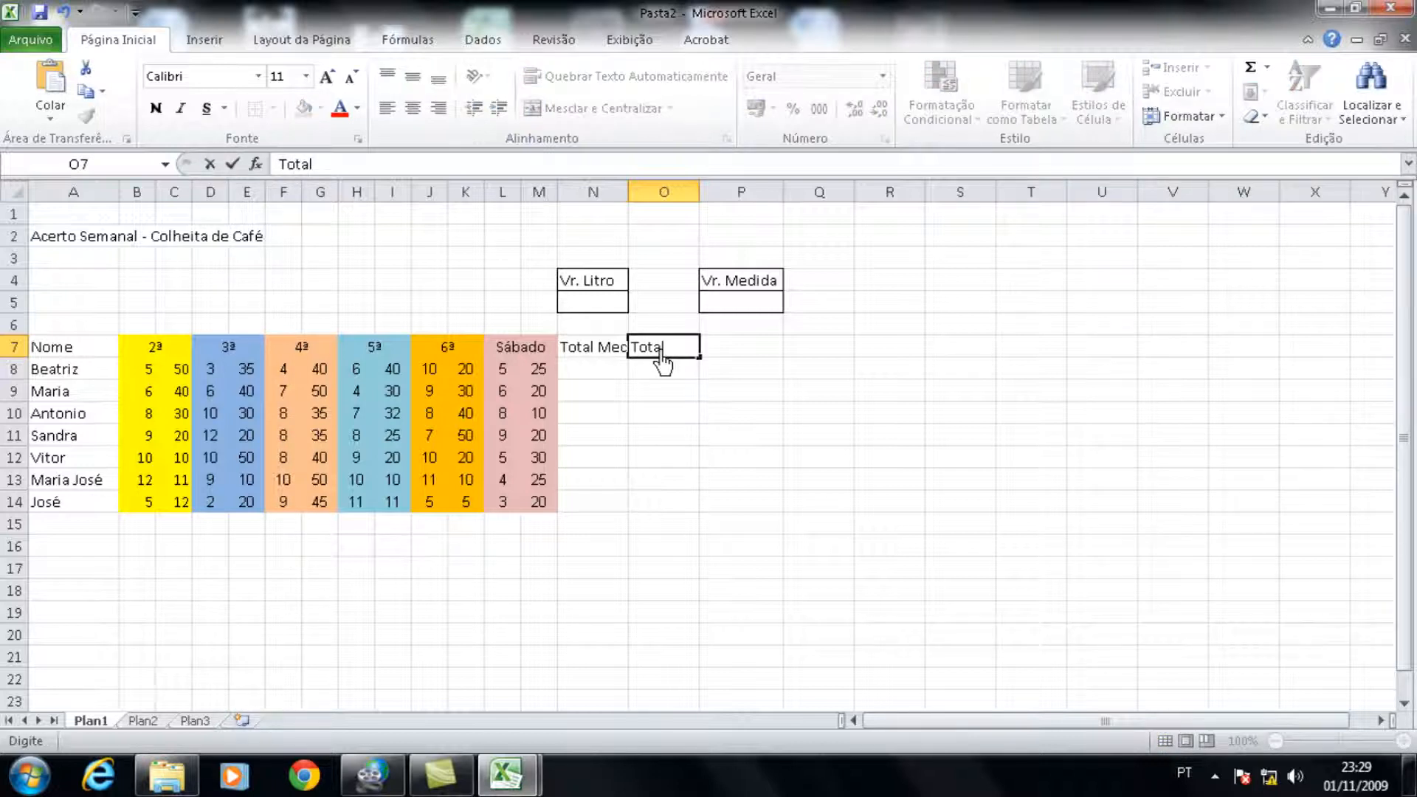
text( Litros)
key(Tab)
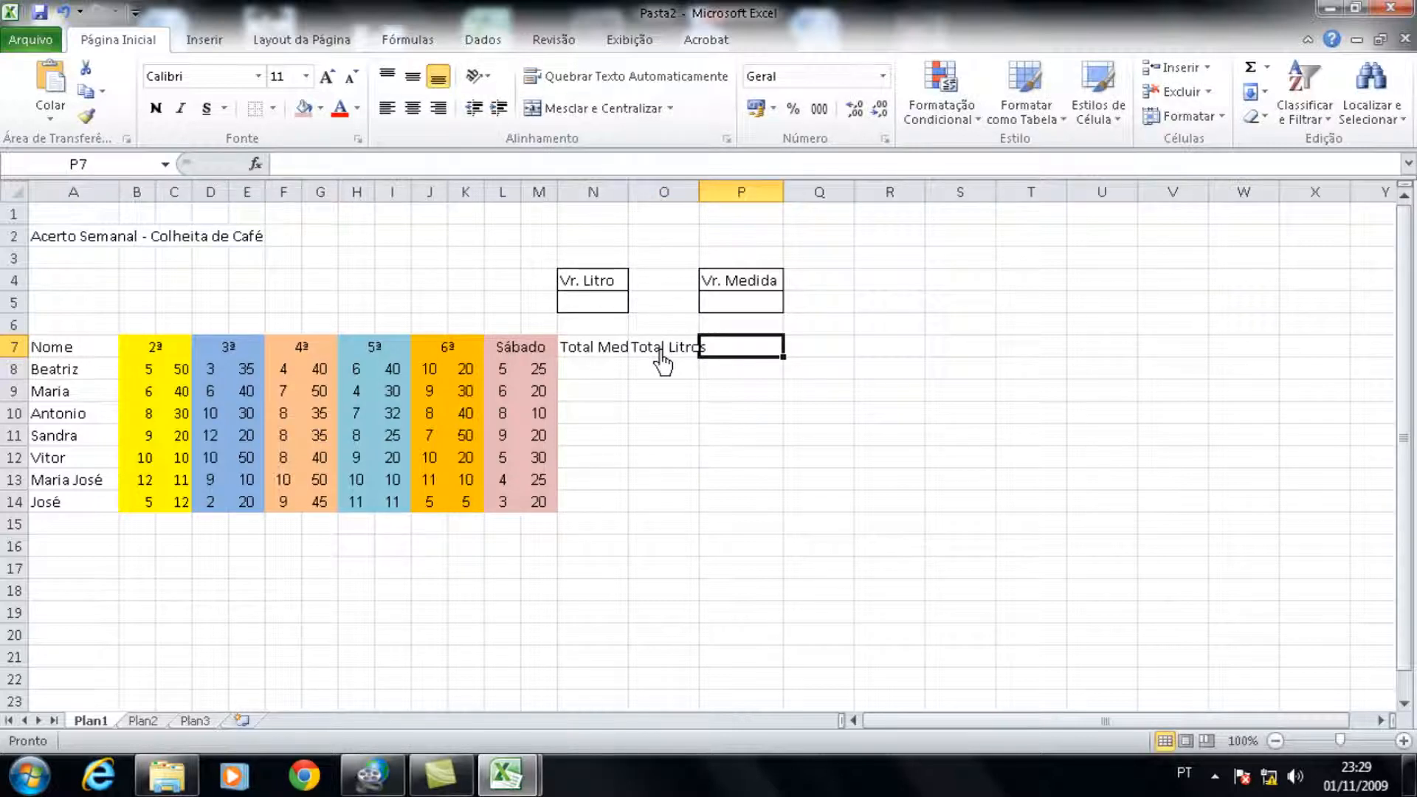
Step: Enter the headings R$ Medidas, R$ Litros and R$ in cells P7, Q7 and R7
text(R$)
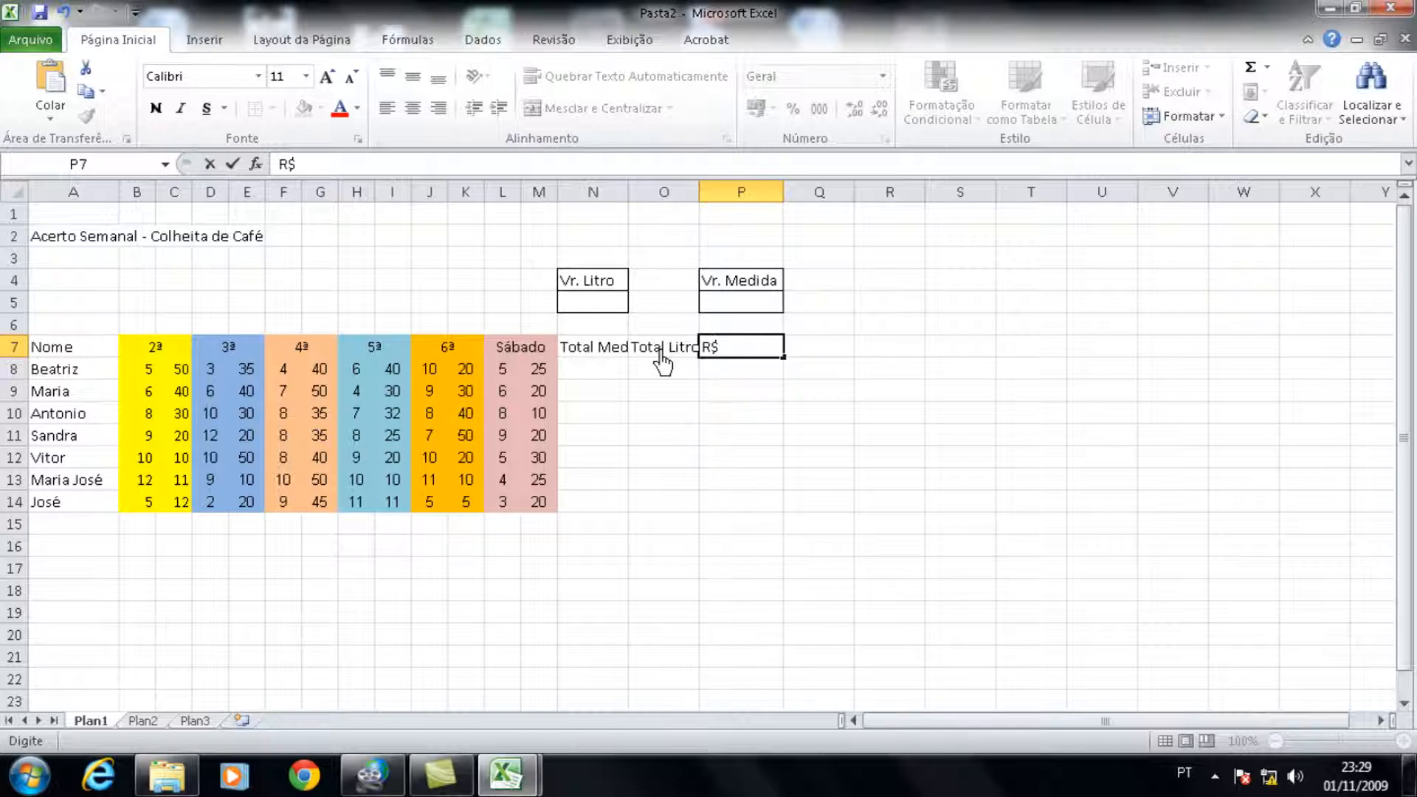
text( Medidas)
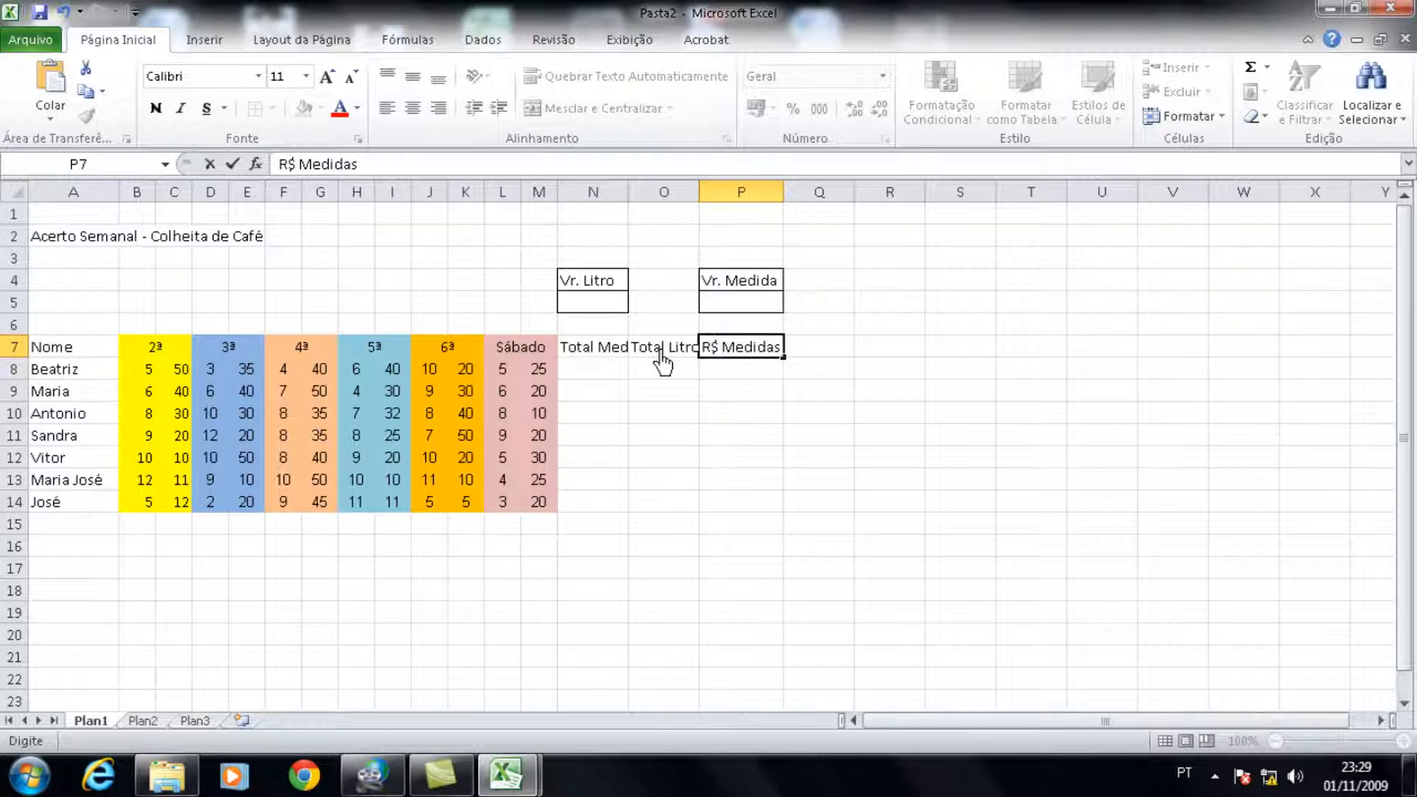
key(Tab)
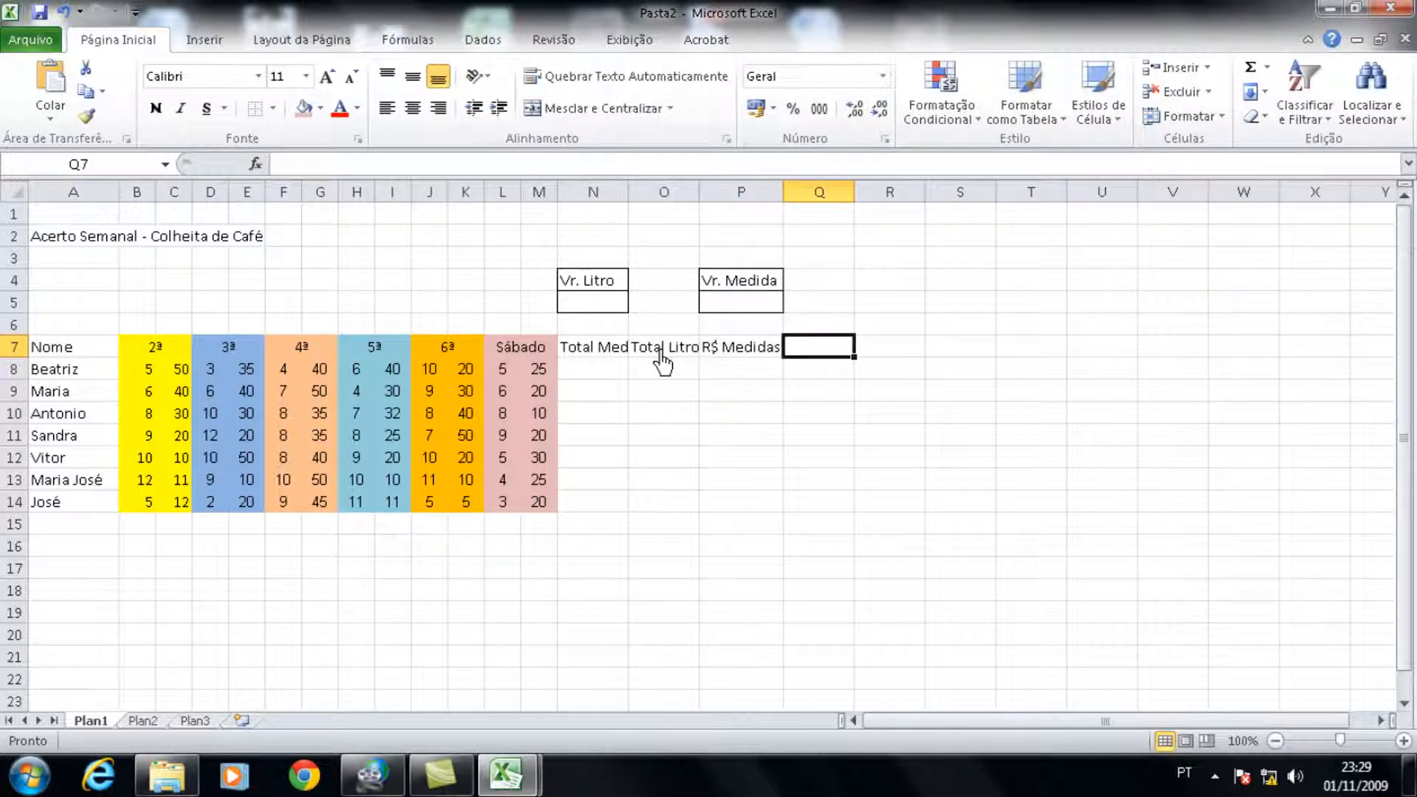
text(R)
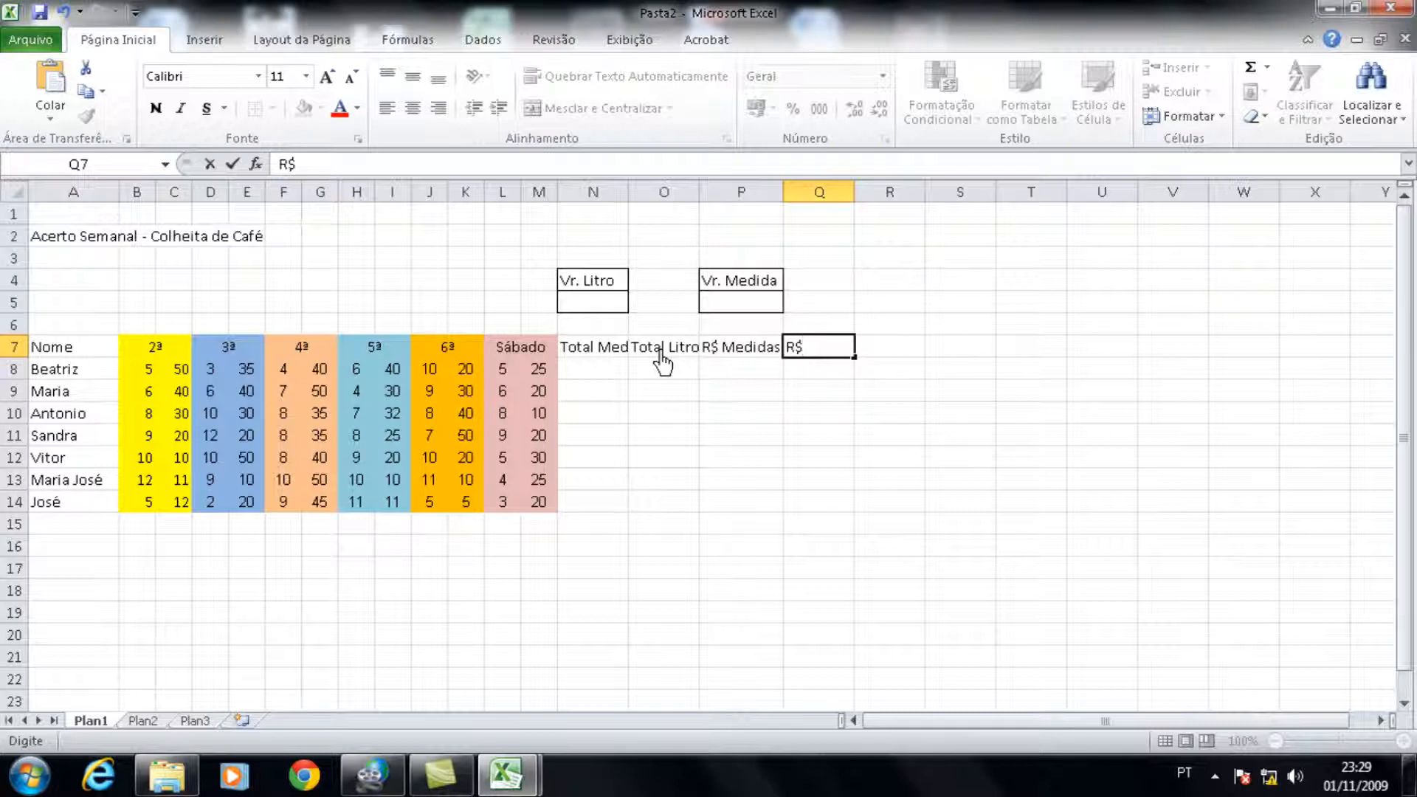
text($ Litros)
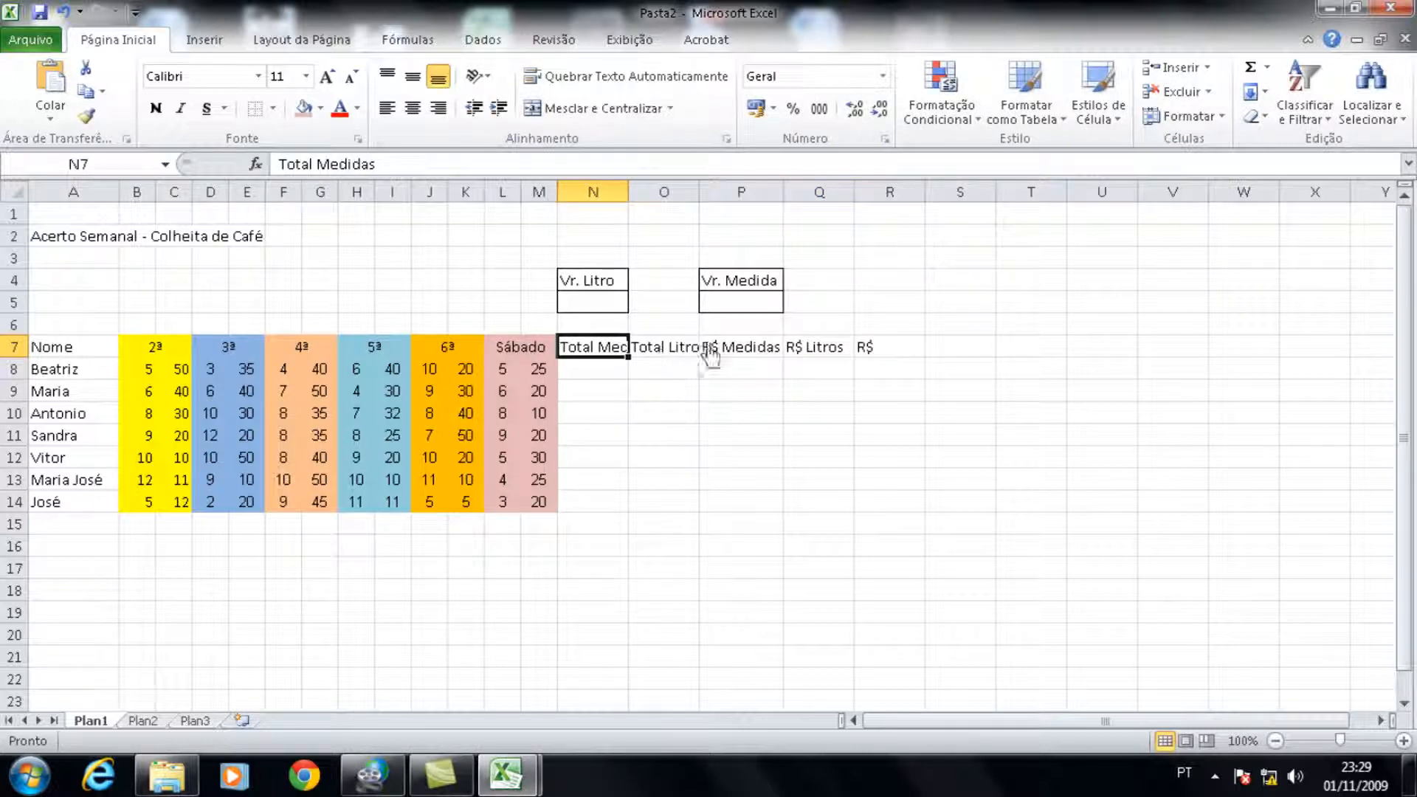
Step: Turn on automatic text wrapping for the total and value headings in N7:R7
drag(585, 361, 890, 360)
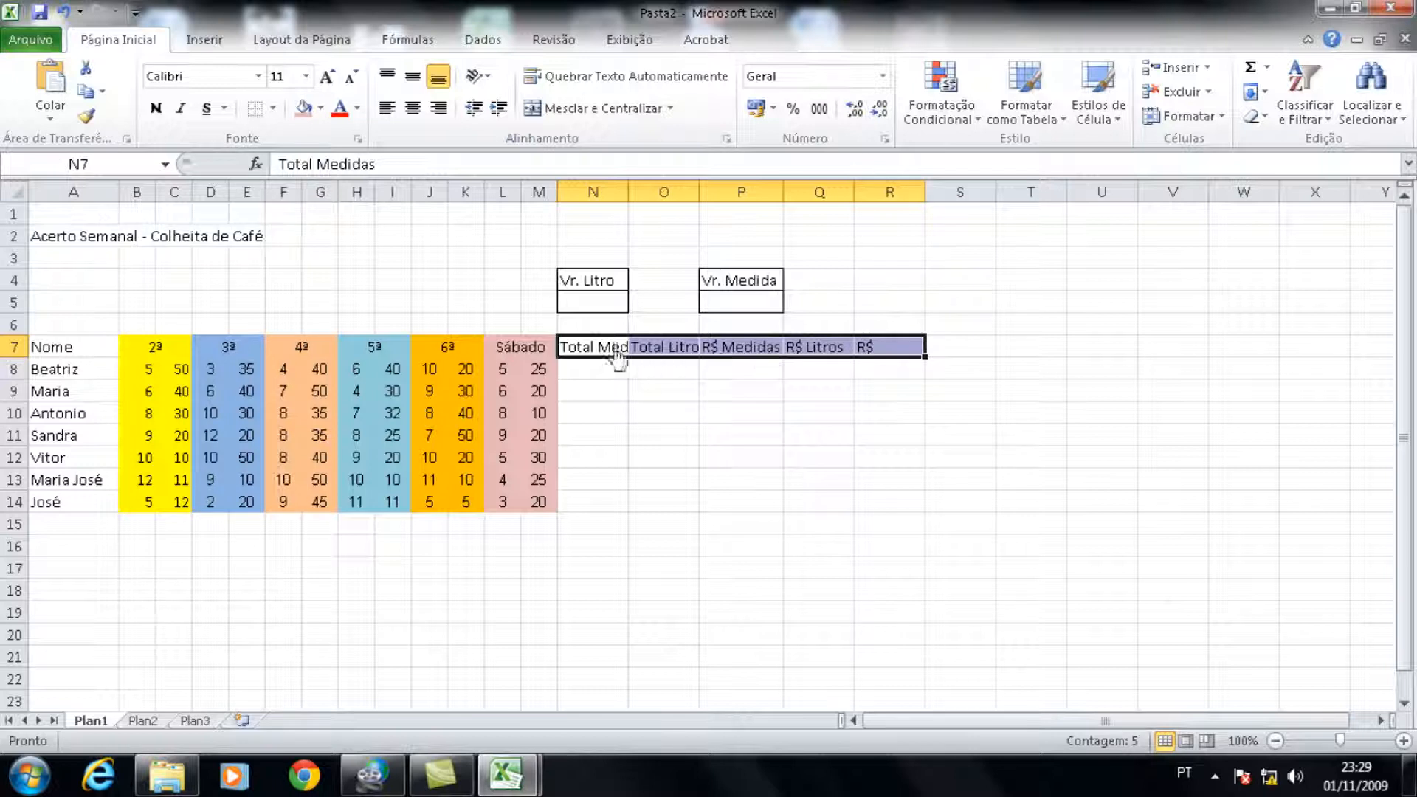
drag(610, 357, 886, 359)
click(728, 139)
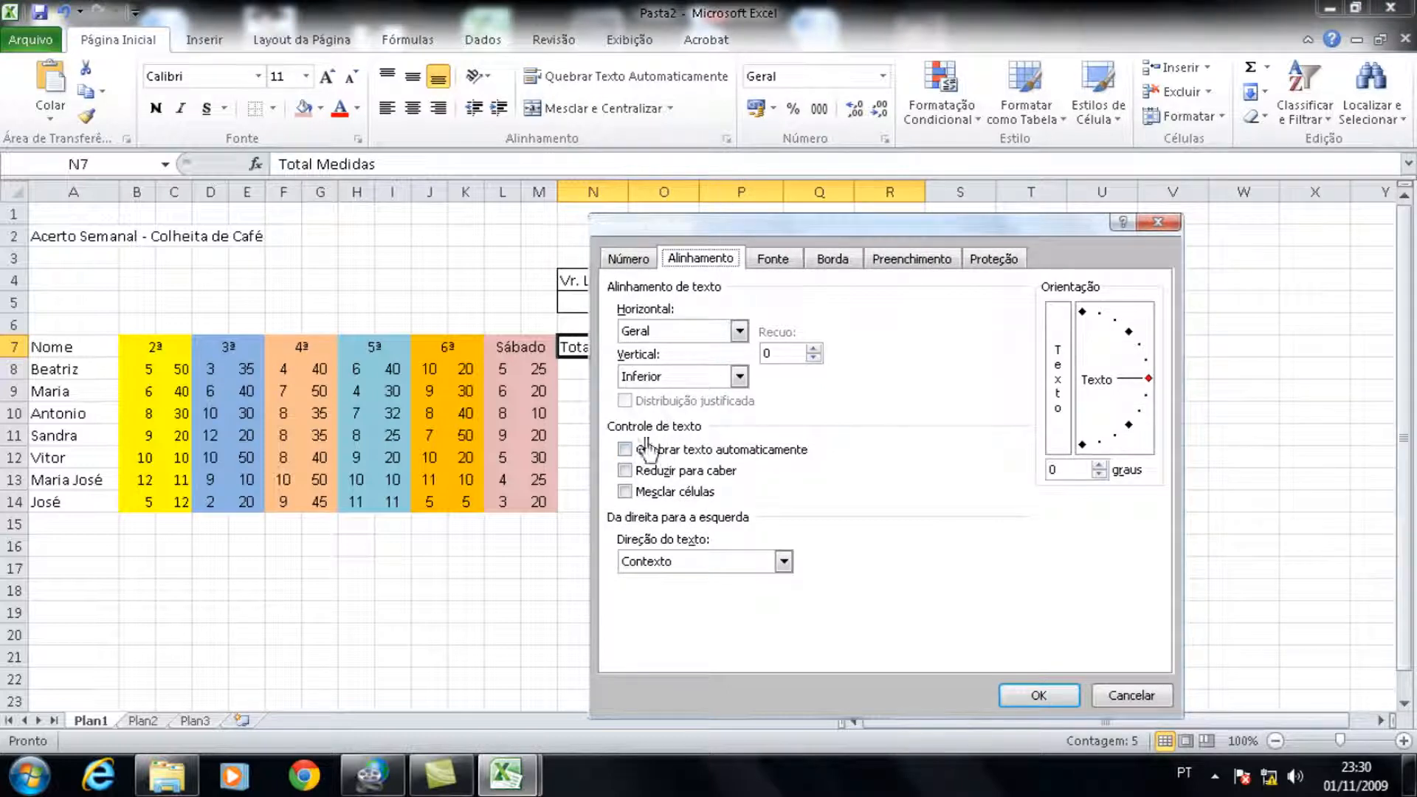
click(625, 450)
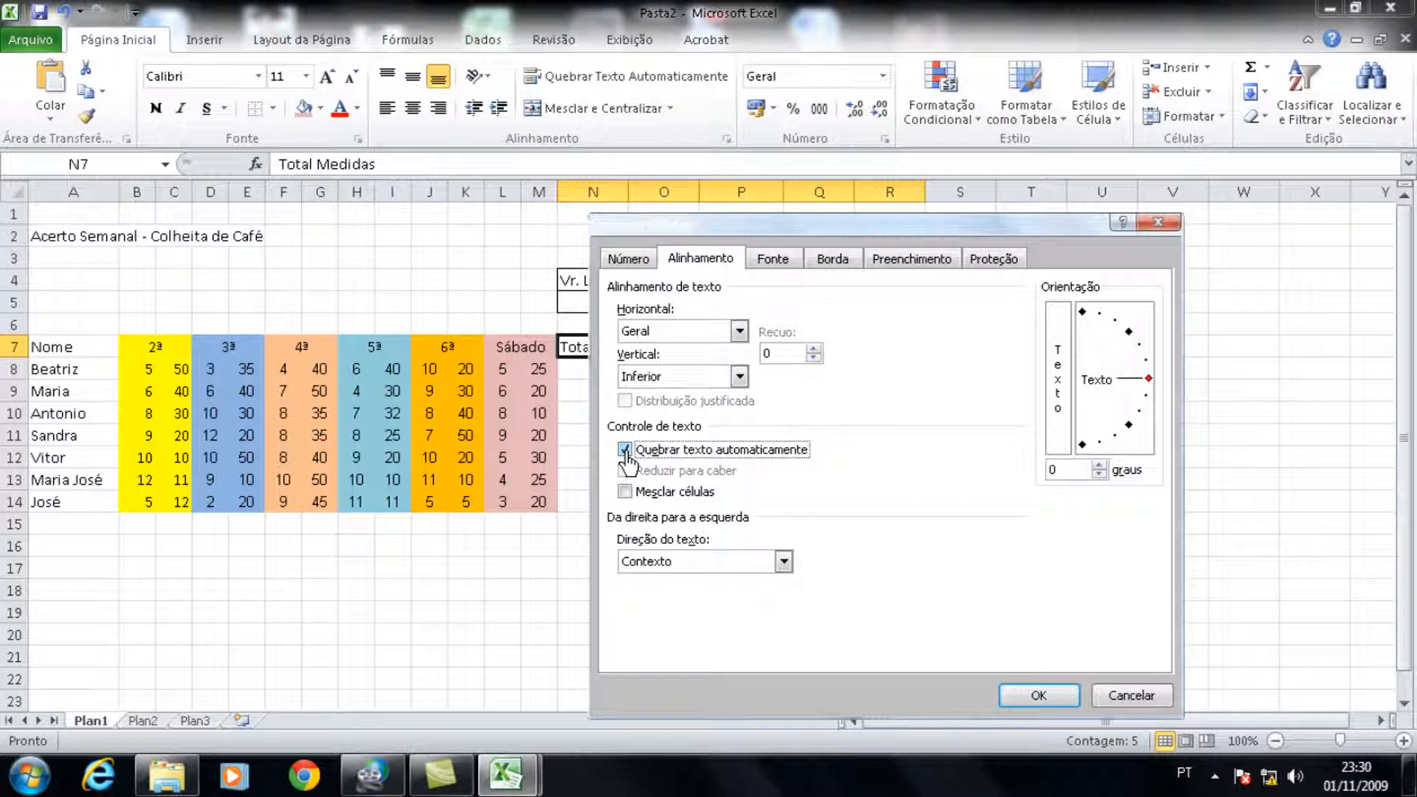
click(1032, 697)
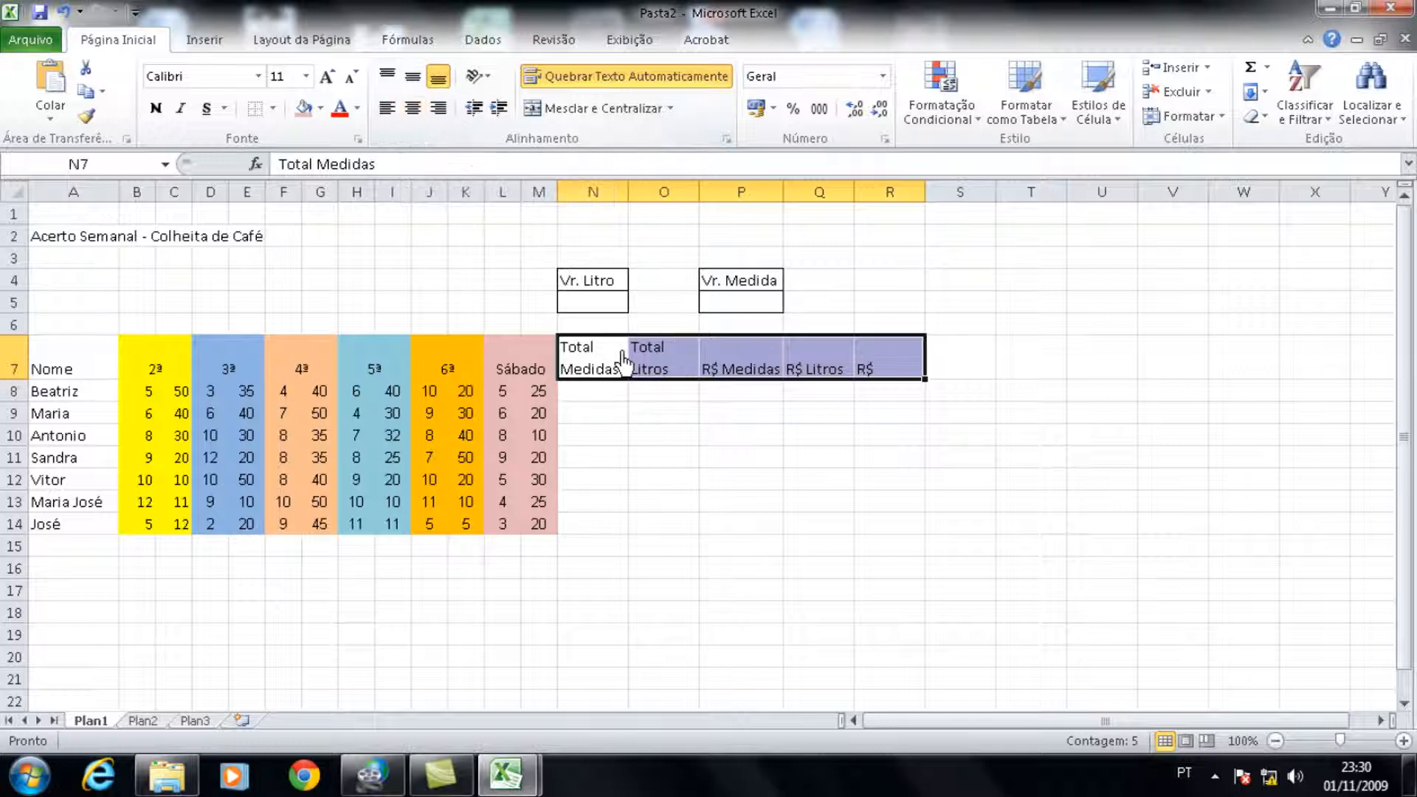
Step: Center the N7:R7 headings horizontally and vertically, and apply all borders to the table A7:R14
click(412, 109)
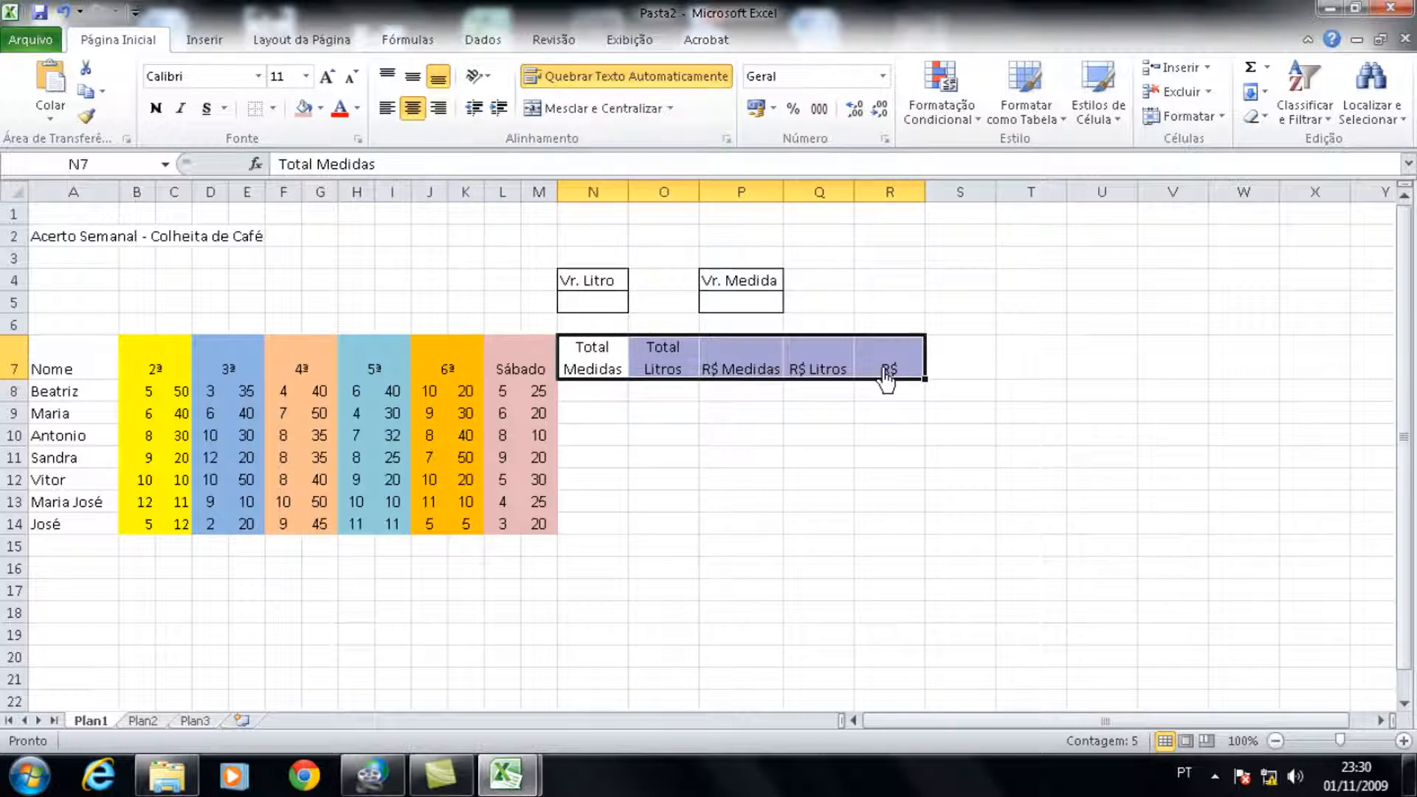
click(414, 80)
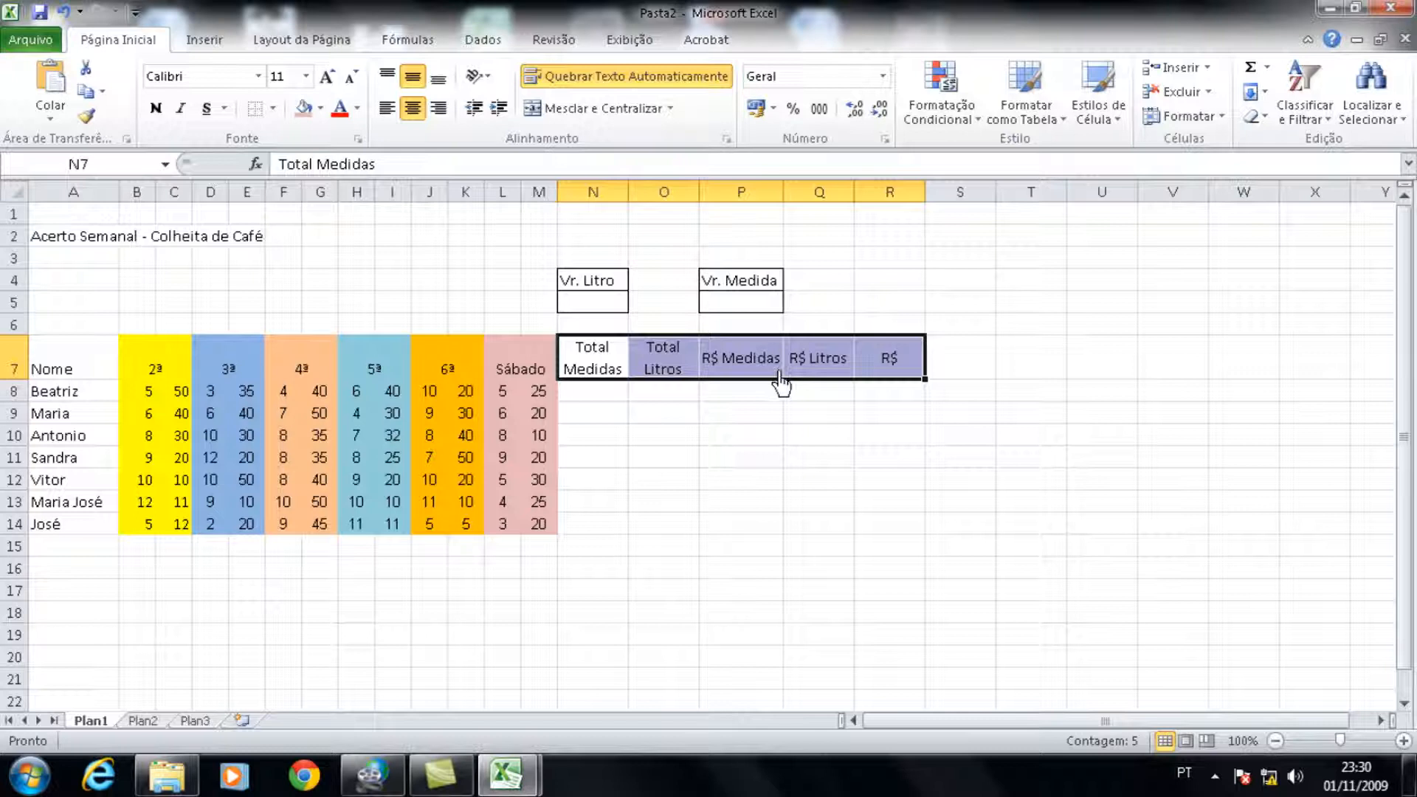
click(795, 442)
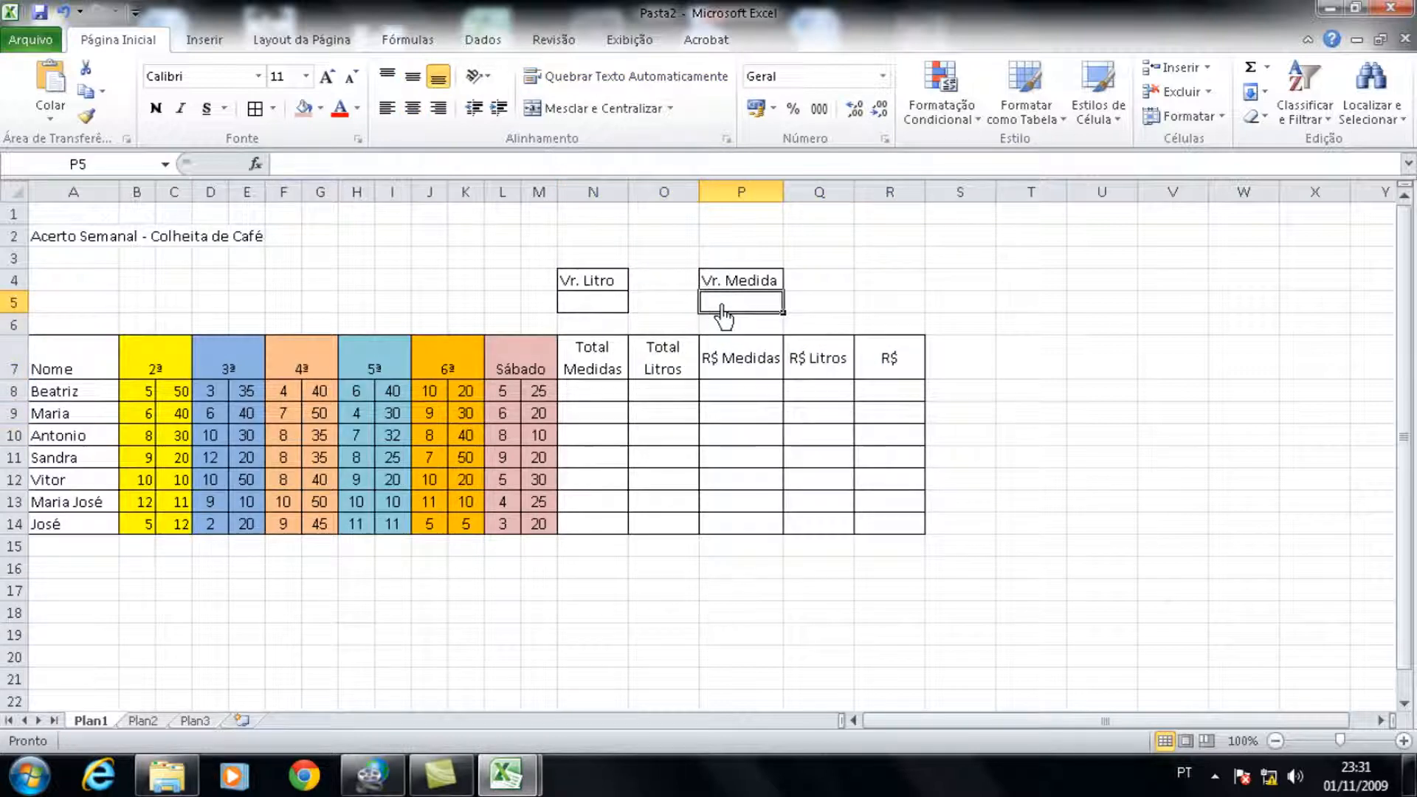
Step: Enter 7 as the Vr. Medida value in P5 and apply the R$ Português (Brasil) accounting format
text(7)
key(Return)
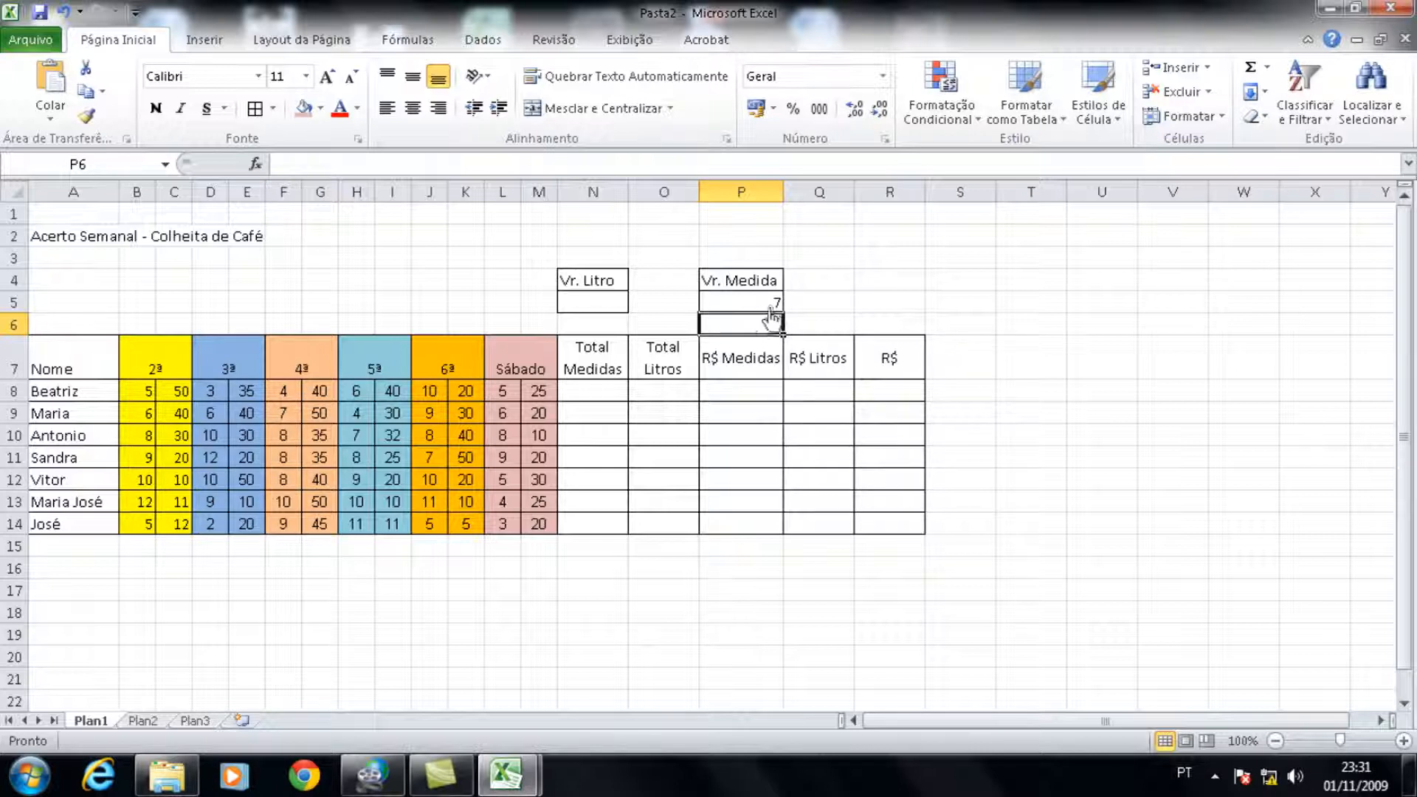
click(736, 307)
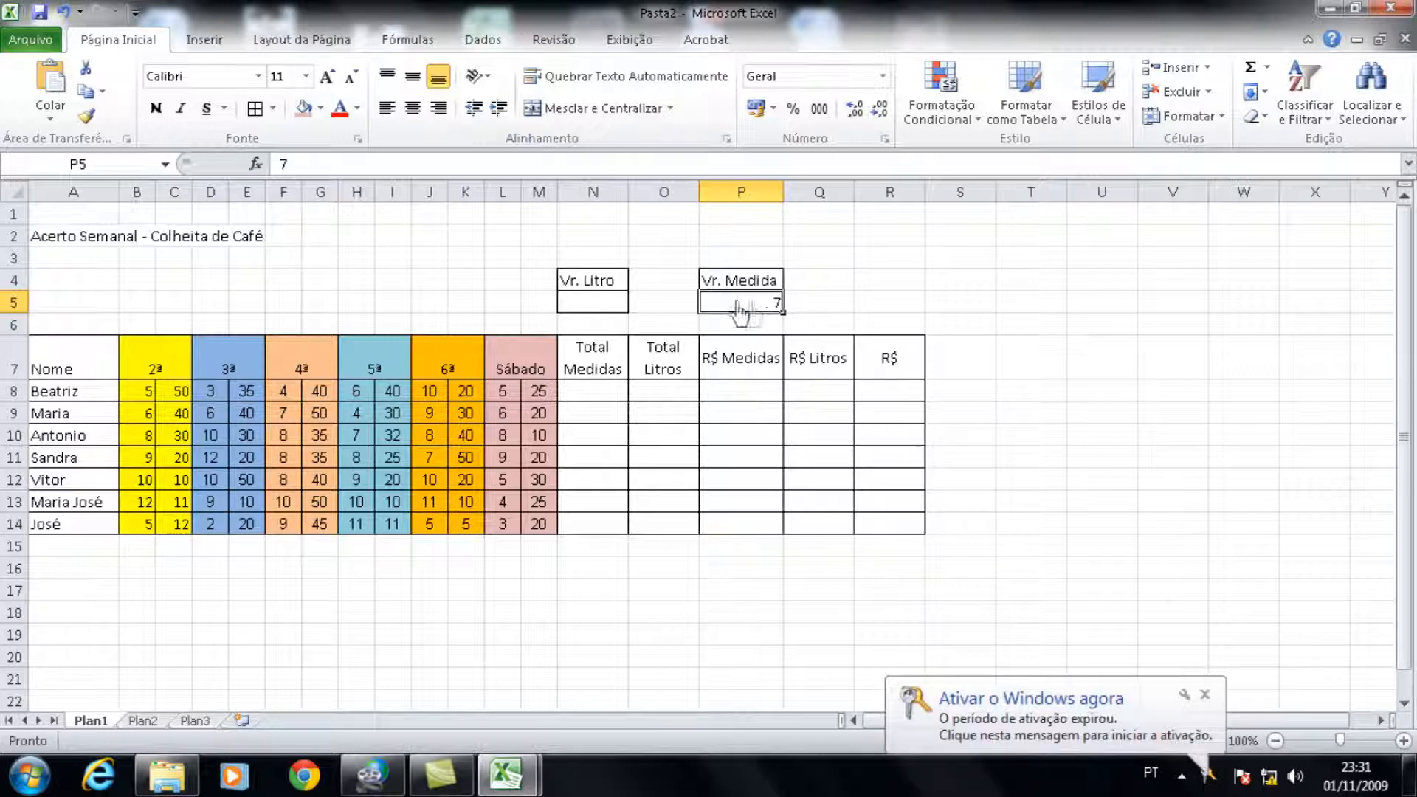
click(774, 111)
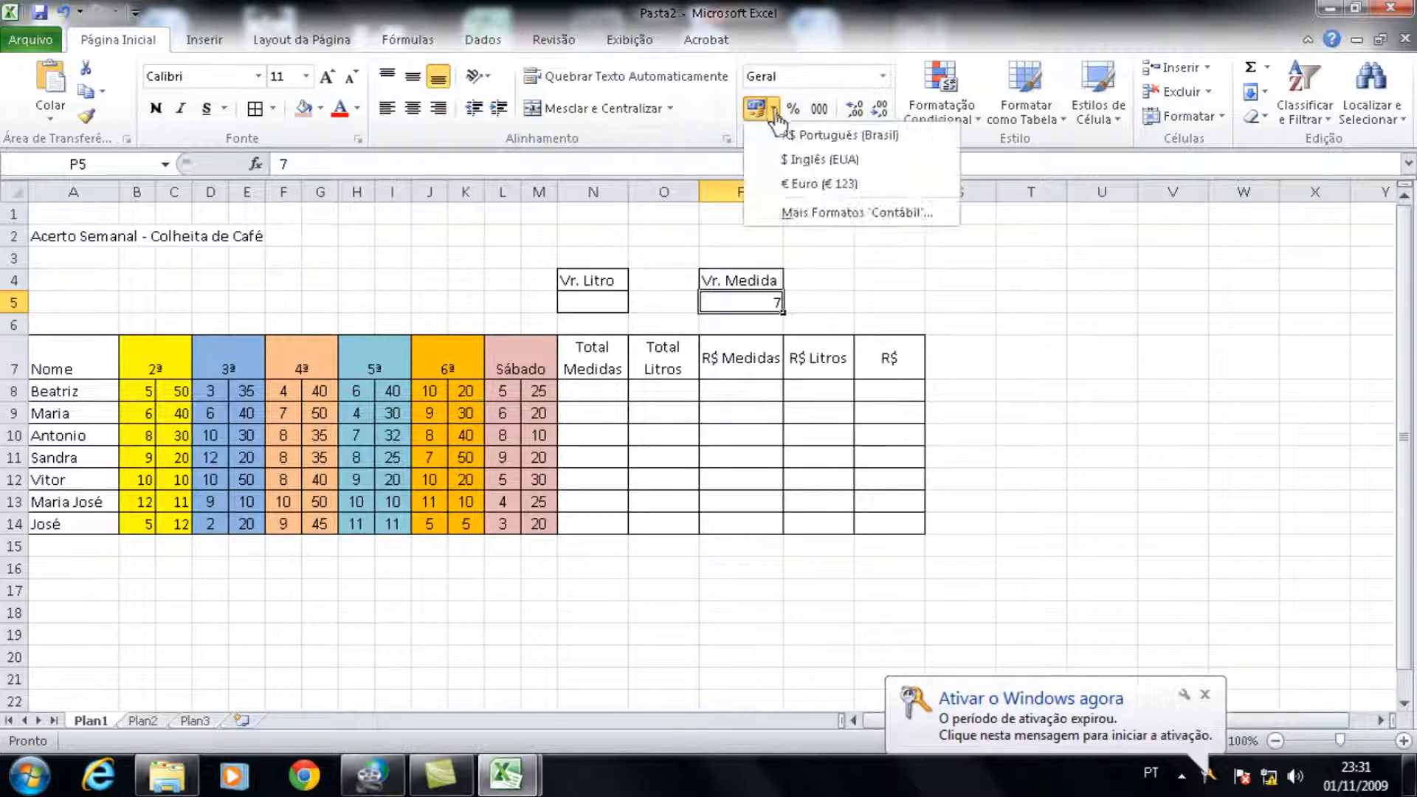
click(825, 141)
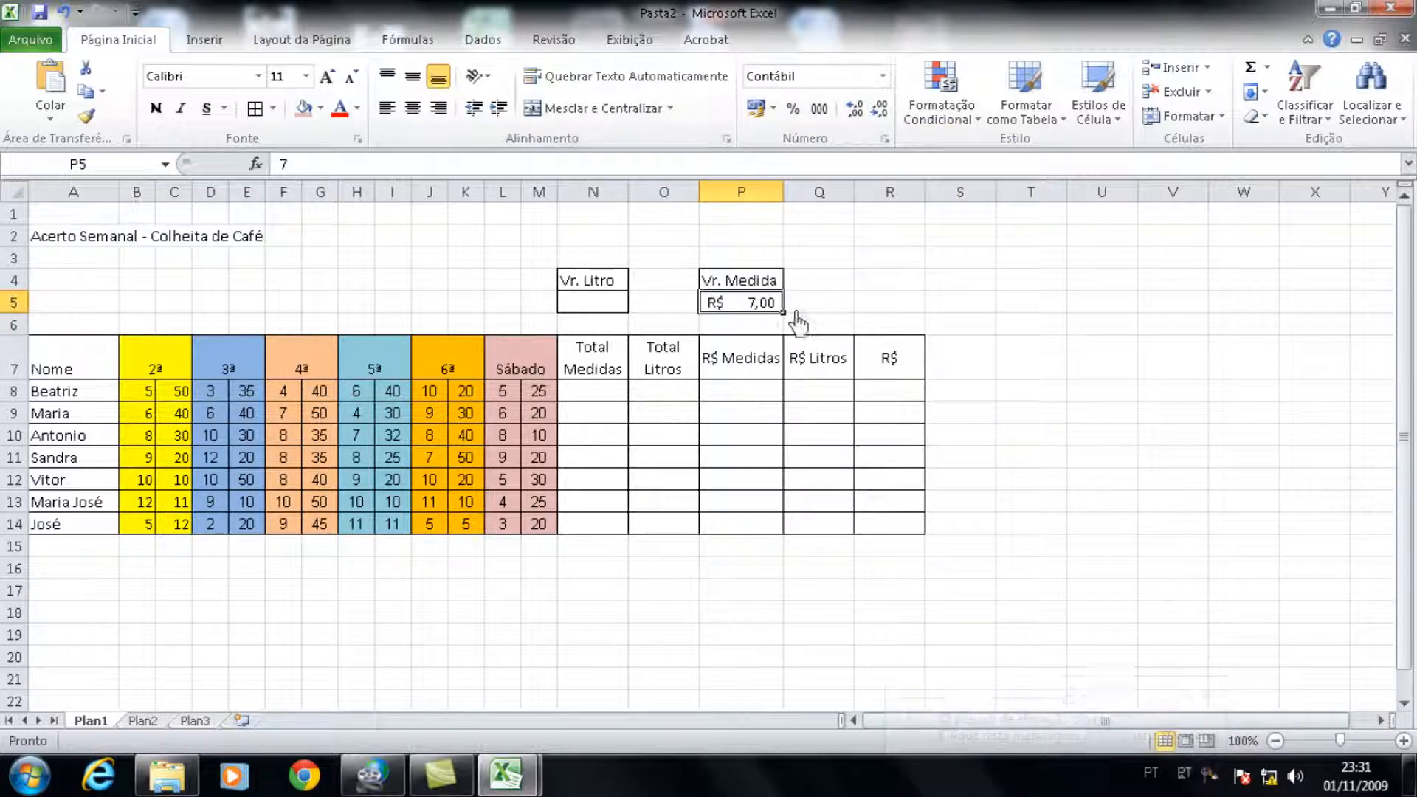
Step: Calculate the Vr. Litro value in N5 with the formula =P5/60
click(591, 314)
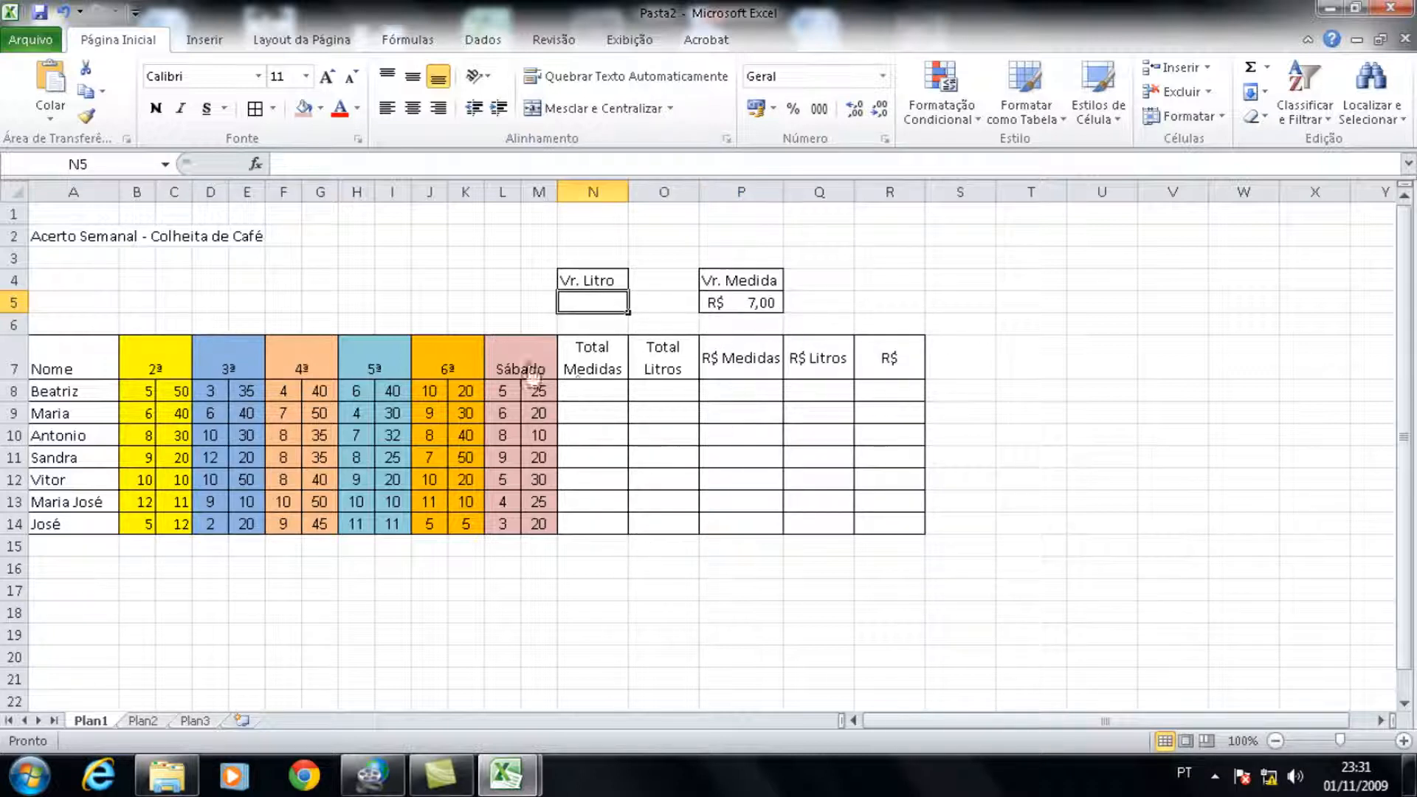
click(771, 309)
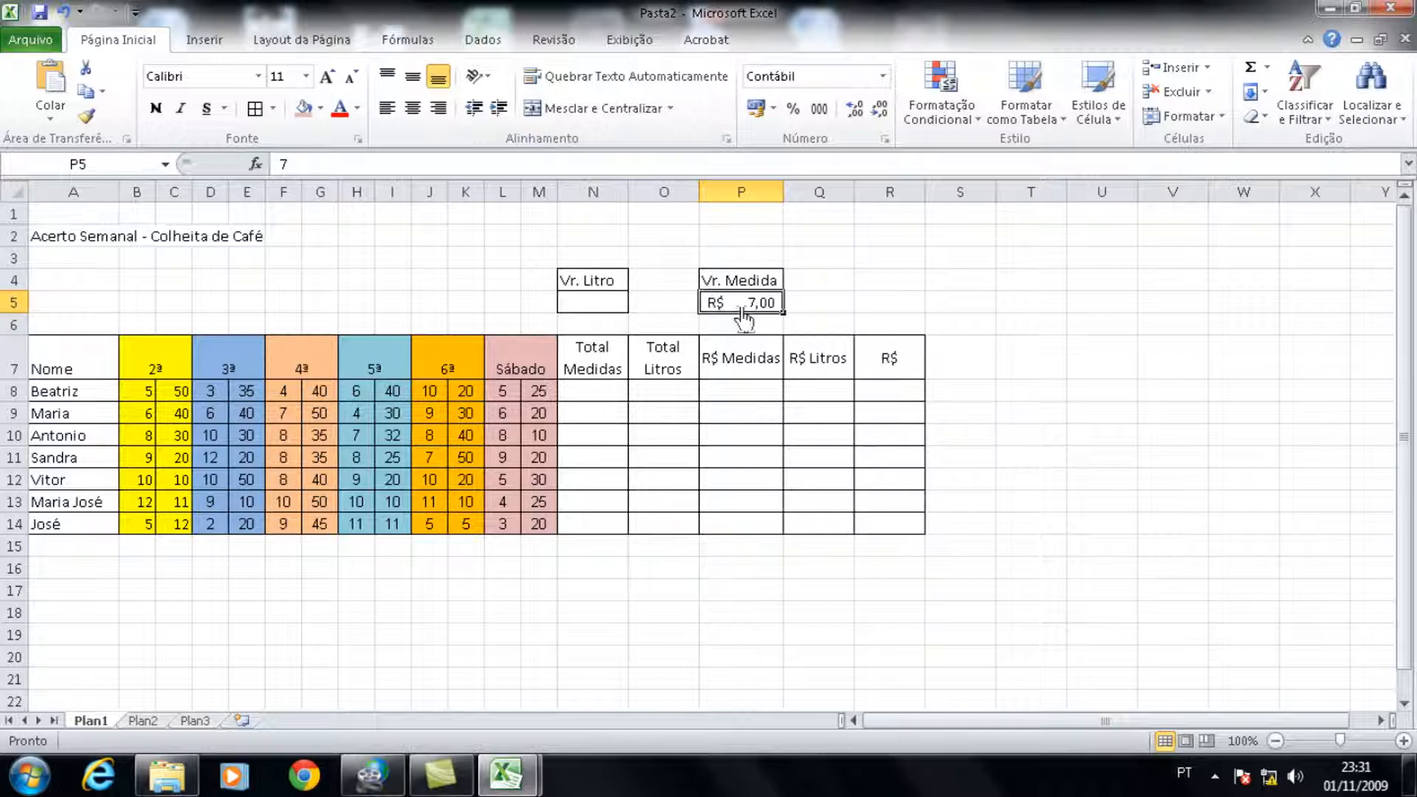
click(584, 303)
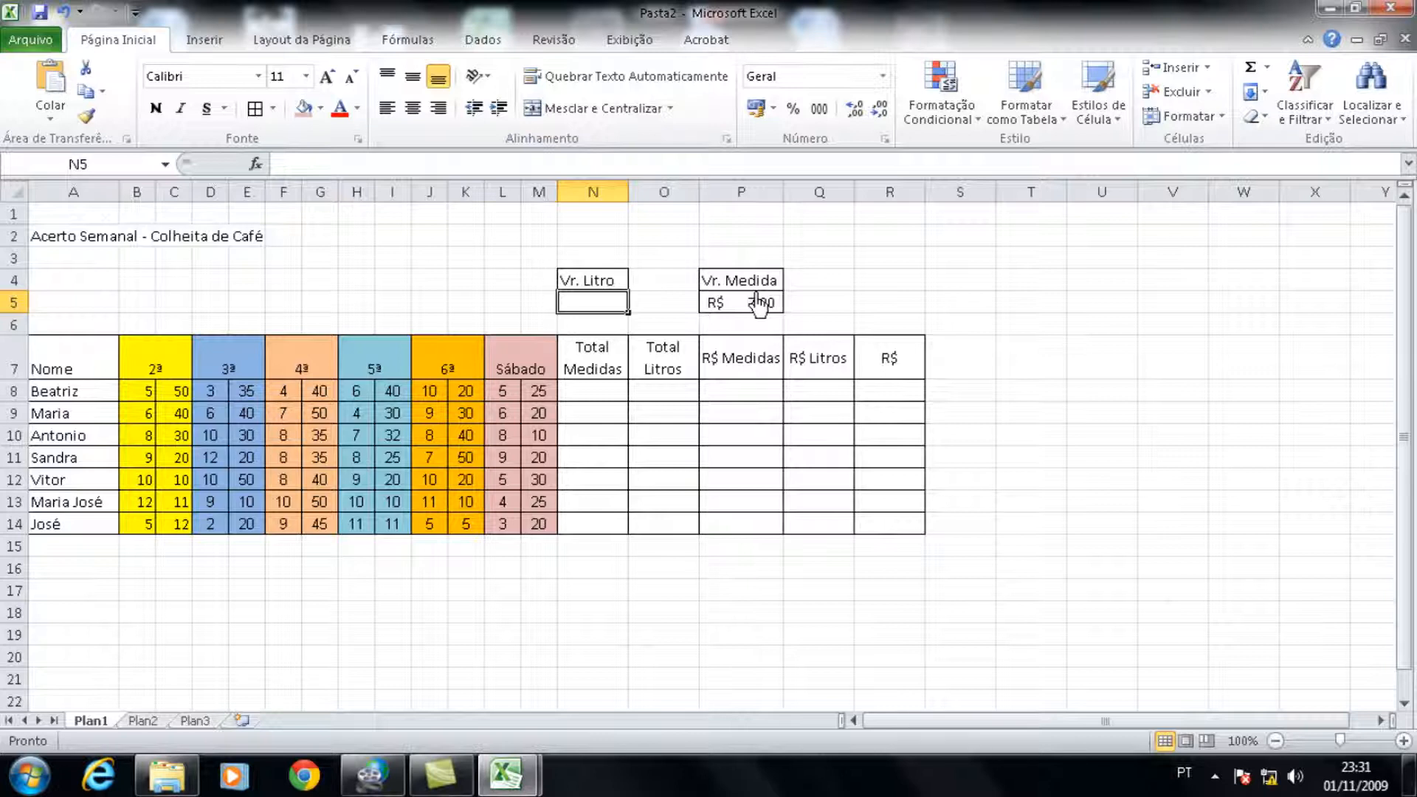
text(=)
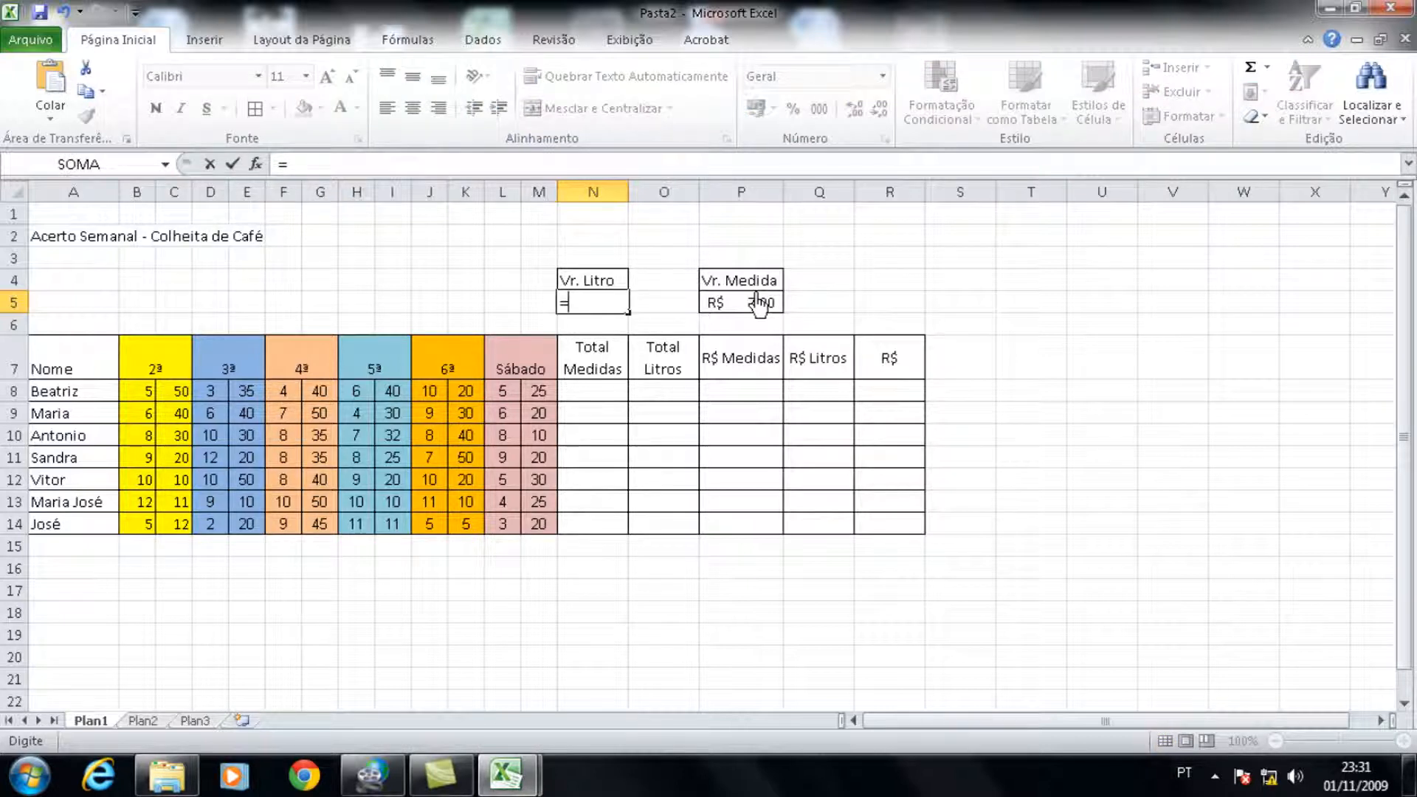
click(757, 308)
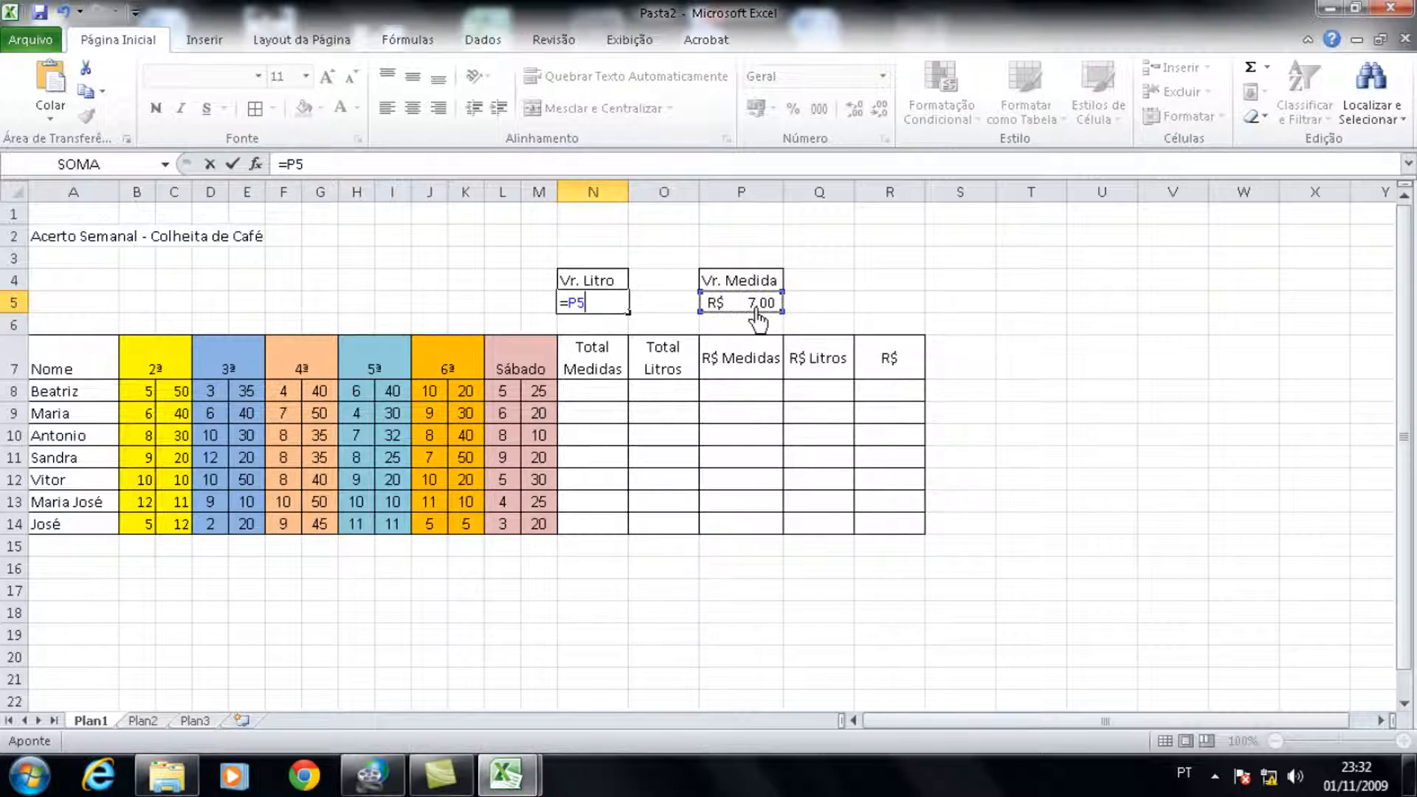
text(/60)
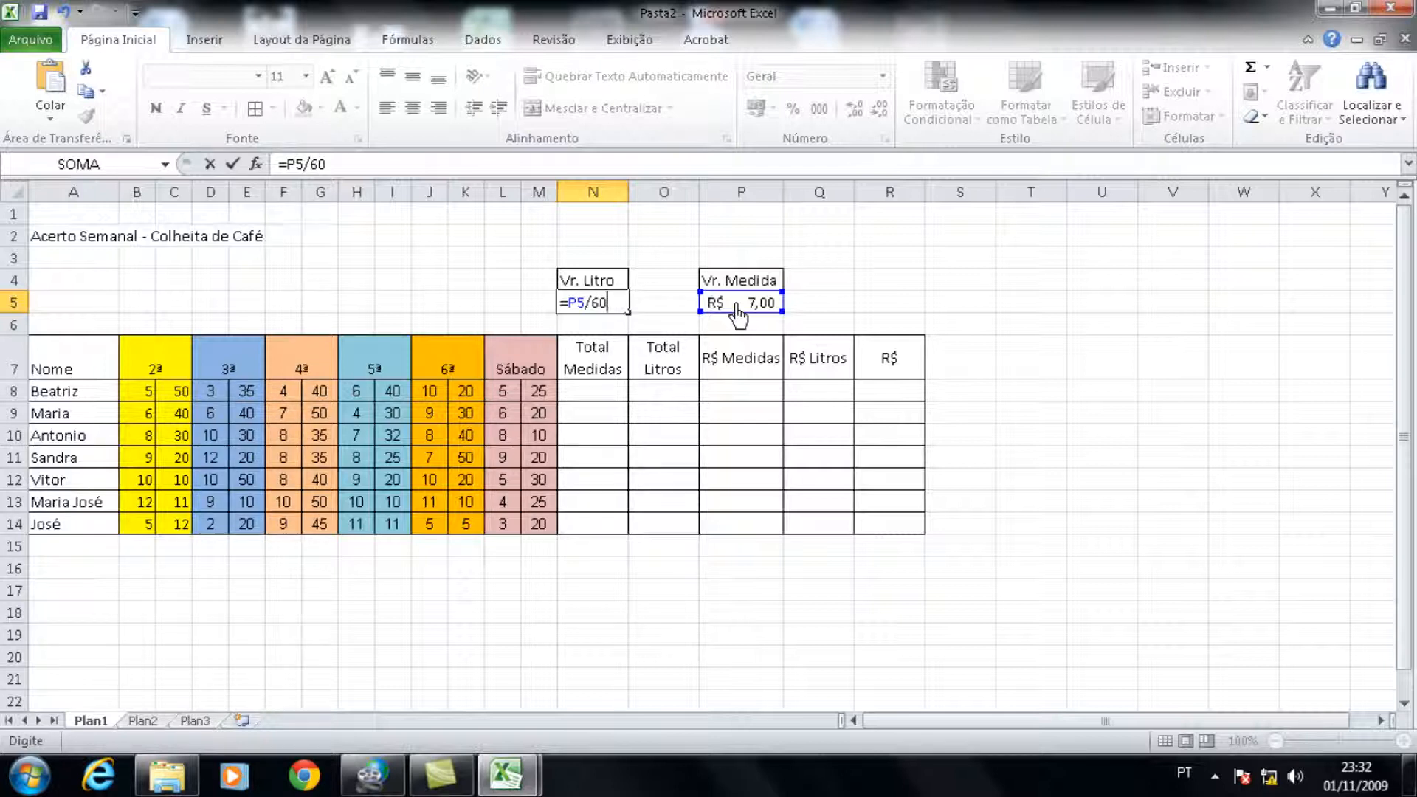
key(Return)
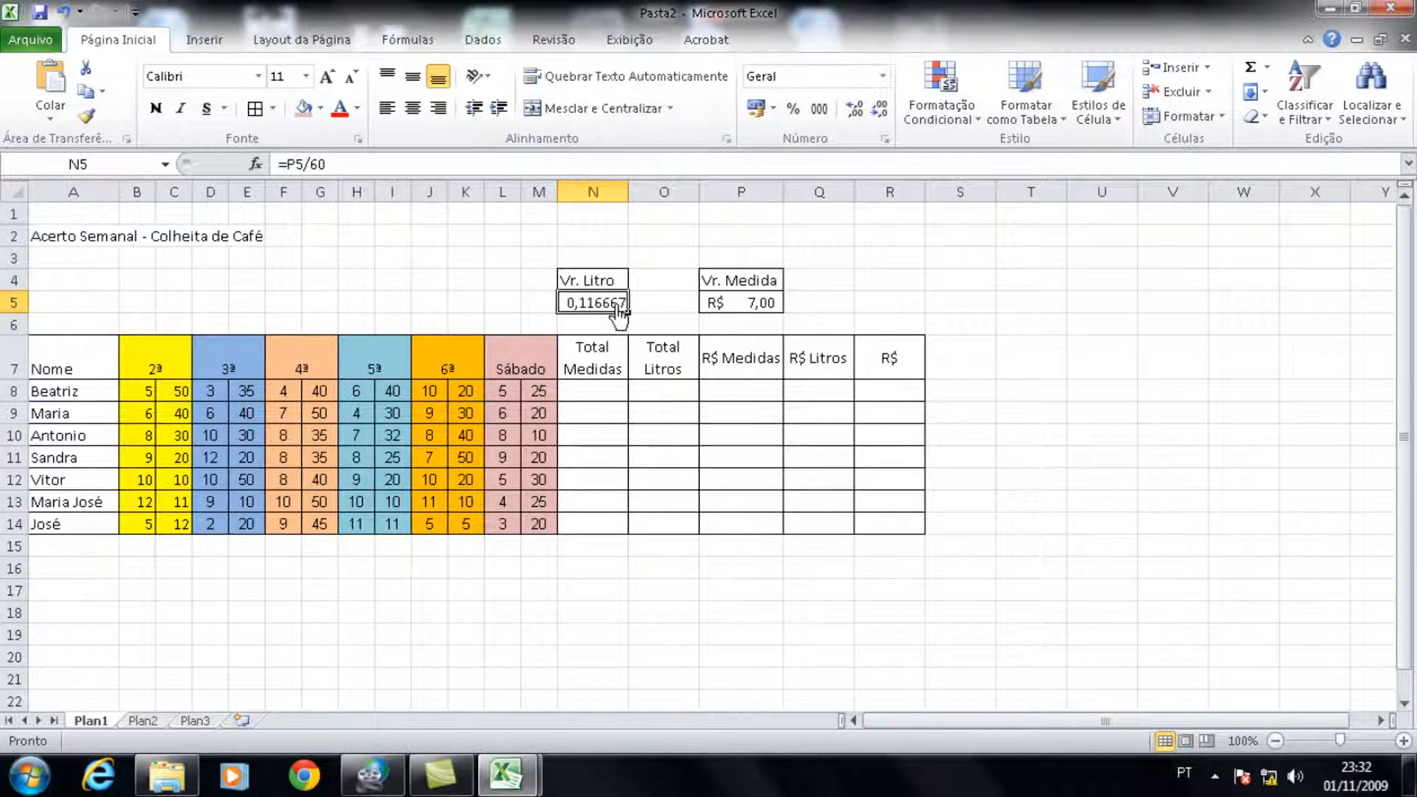
Step: Adjust the decimal places of the Vr. Litro value in N5 to two
click(880, 116)
click(880, 116)
click(880, 116)
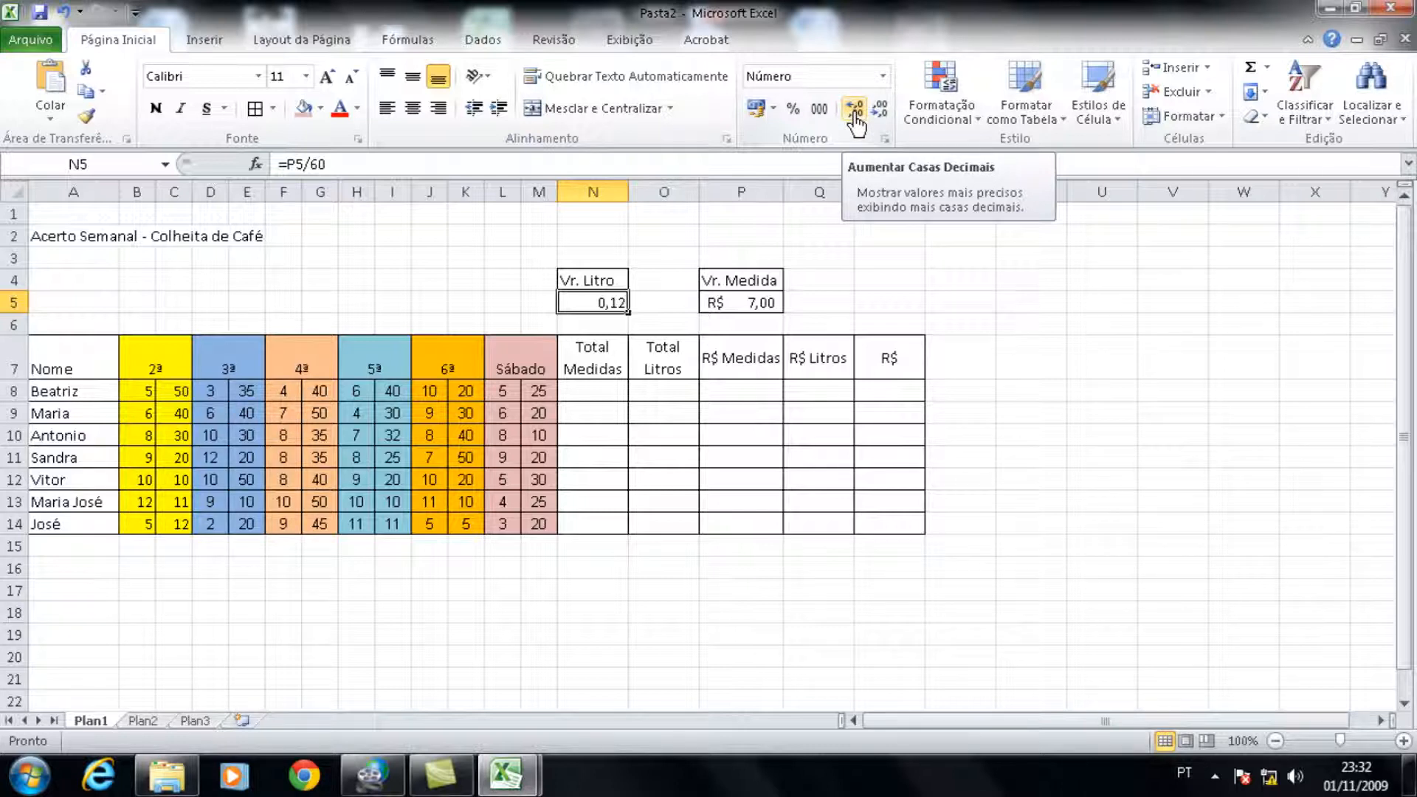
click(854, 112)
click(854, 112)
click(854, 113)
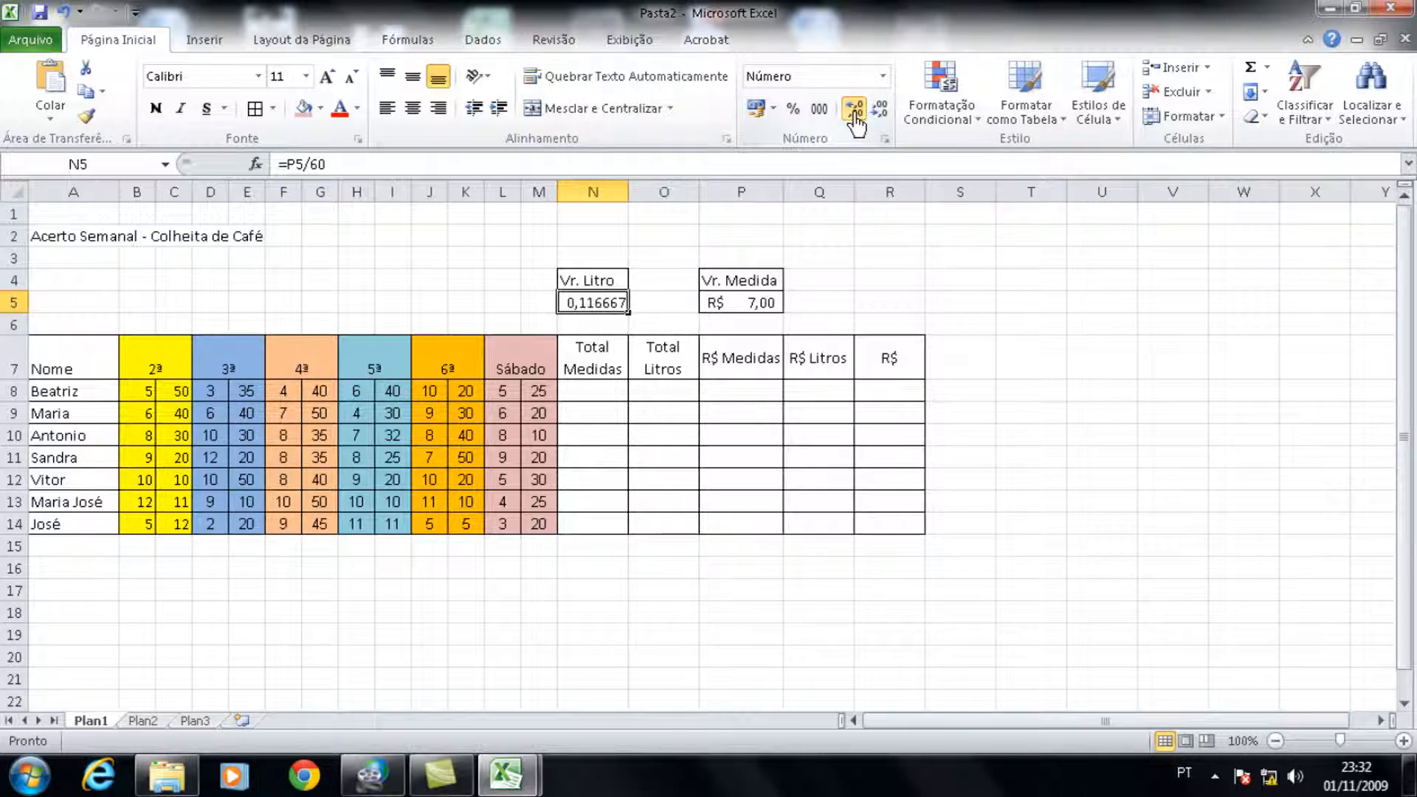
click(854, 113)
click(853, 112)
click(880, 111)
click(881, 111)
click(880, 111)
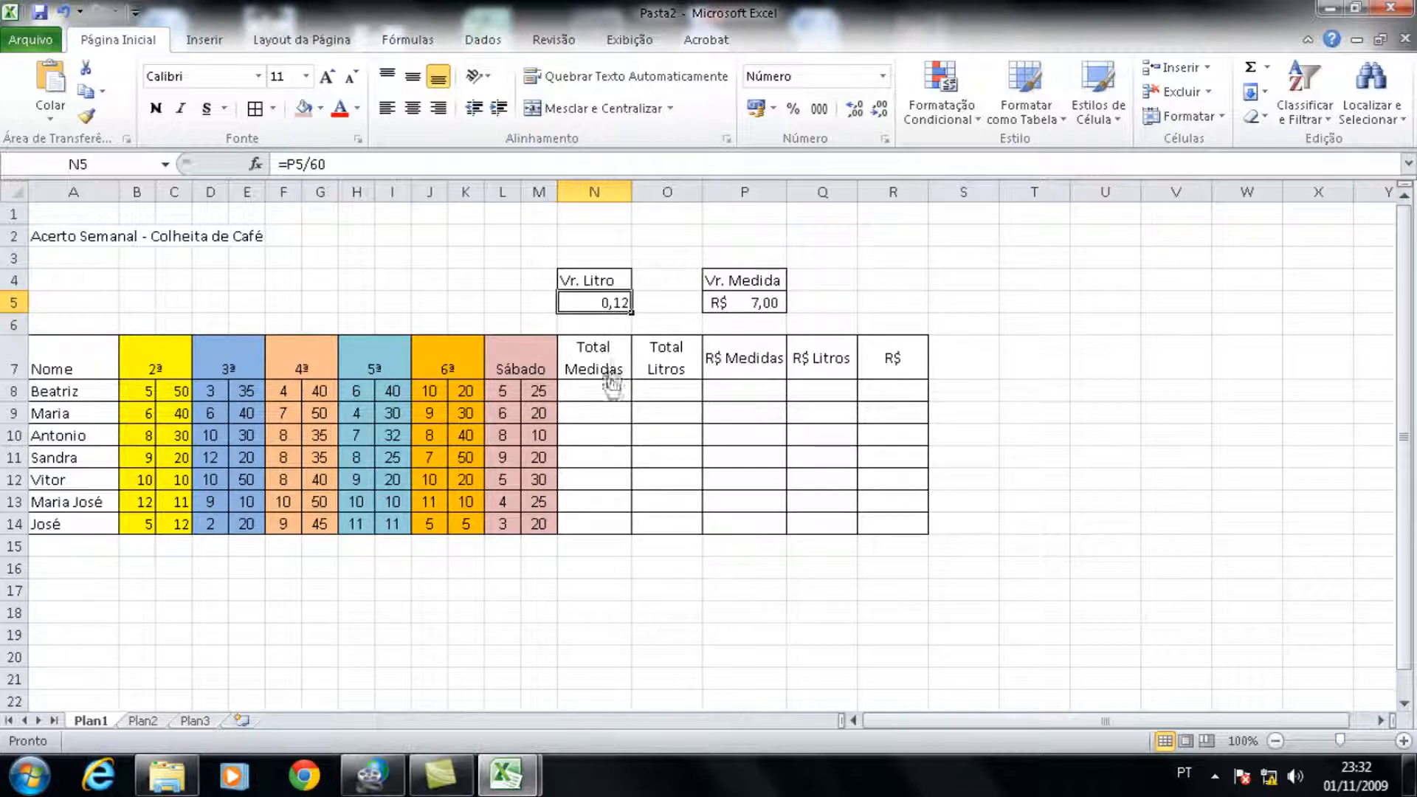
Step: Enter =B8+D8+F8+H8+J8+L8 under Total Medidas in N8 and fill the formula down to N14
click(606, 399)
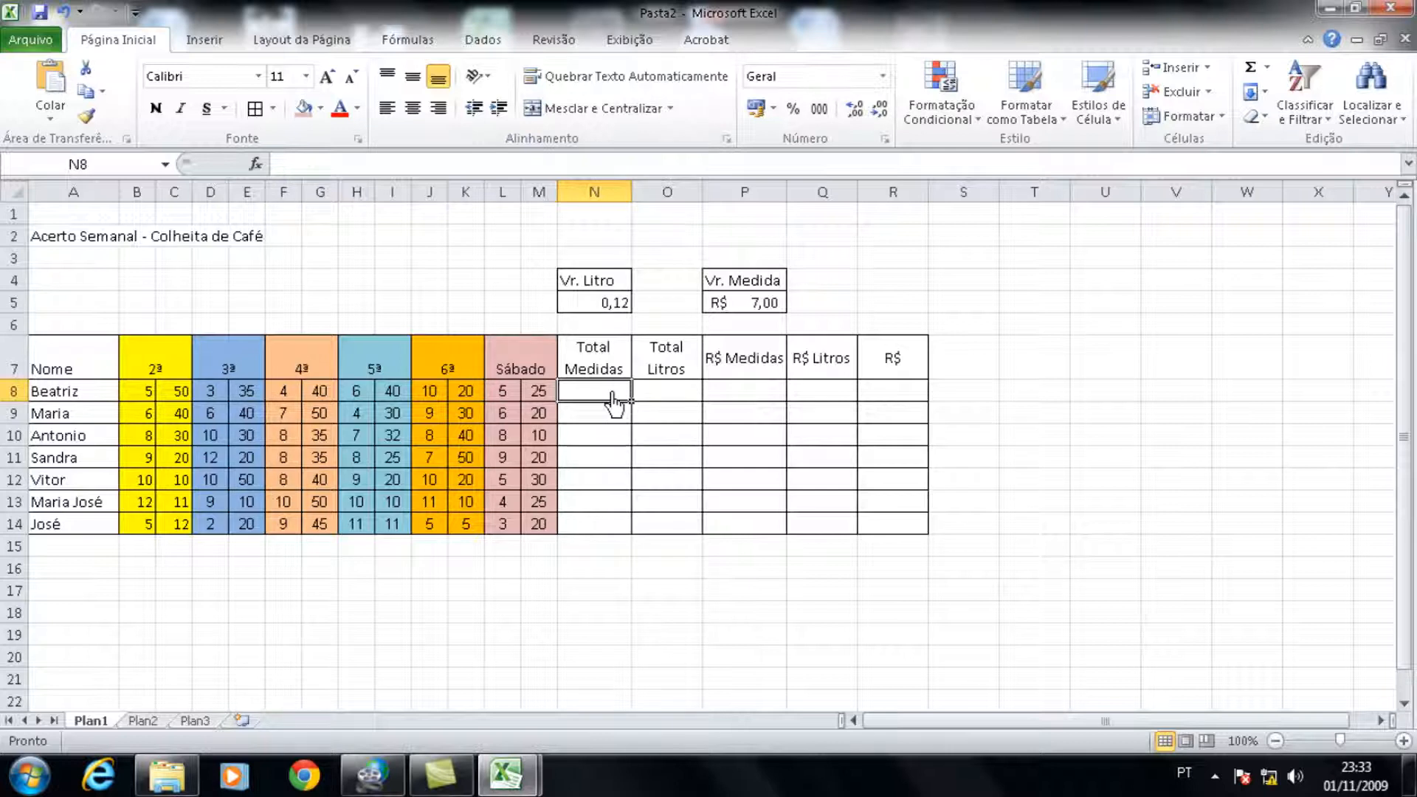
text(=)
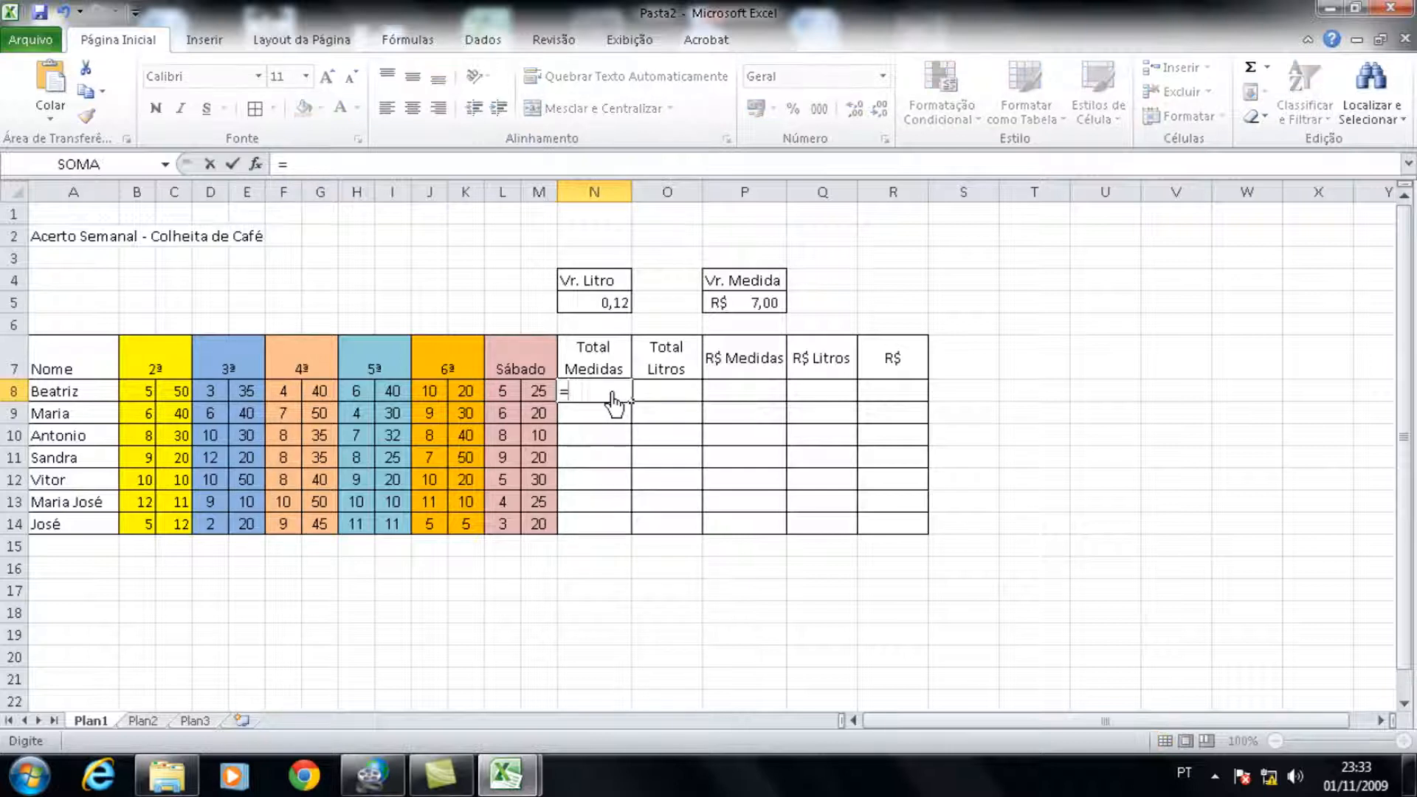
click(141, 404)
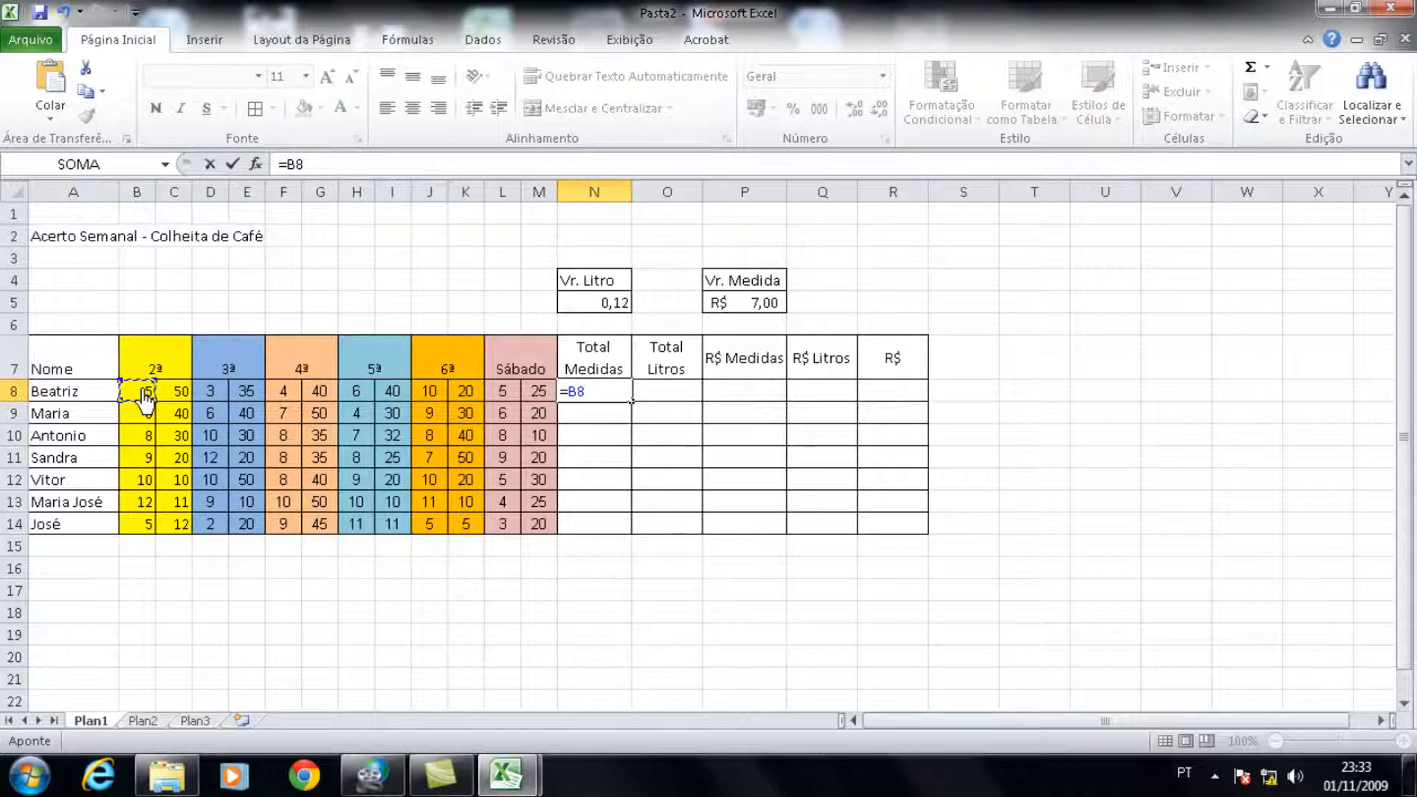
text(+)
click(213, 404)
text(+)
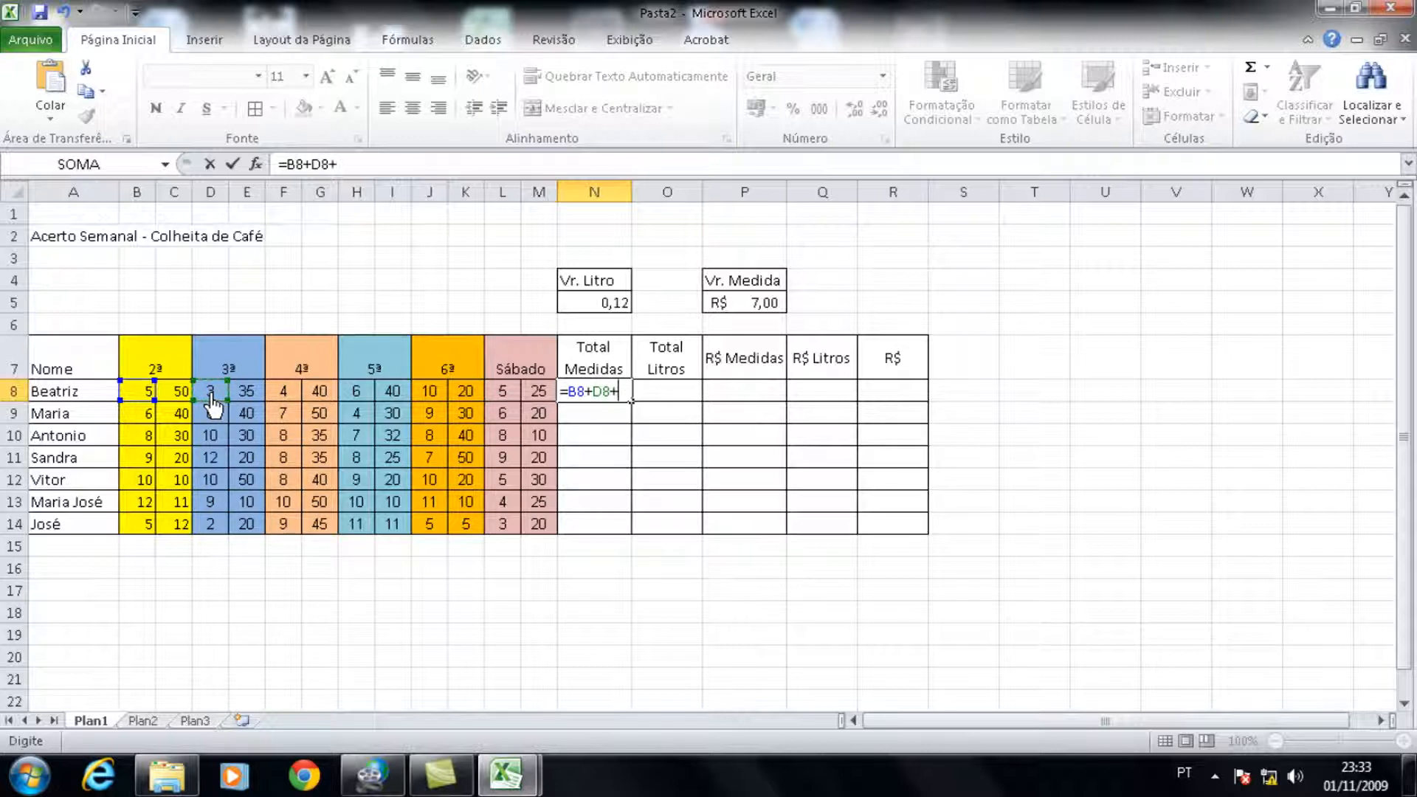
click(287, 406)
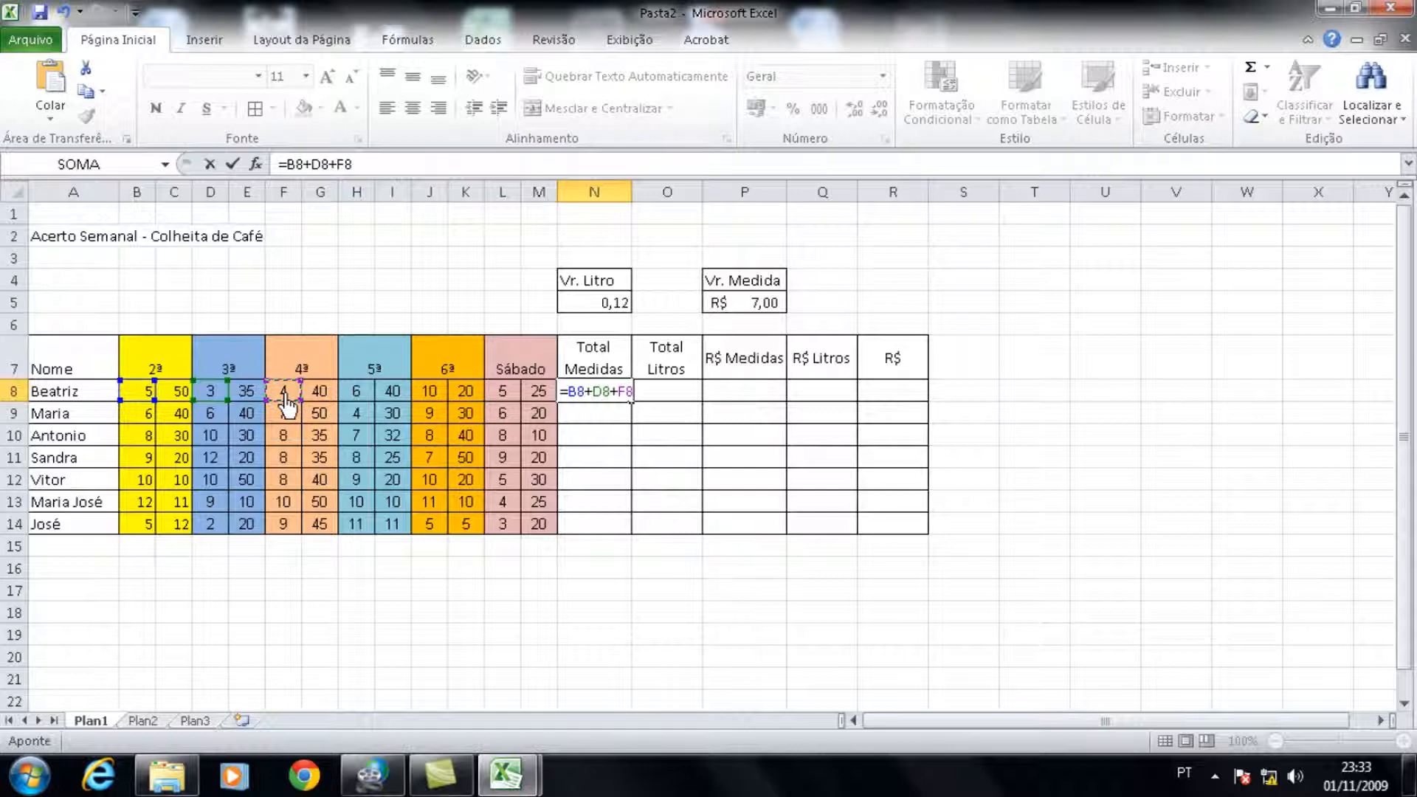
text(+)
click(364, 406)
text(+)
click(431, 406)
text(+)
click(509, 402)
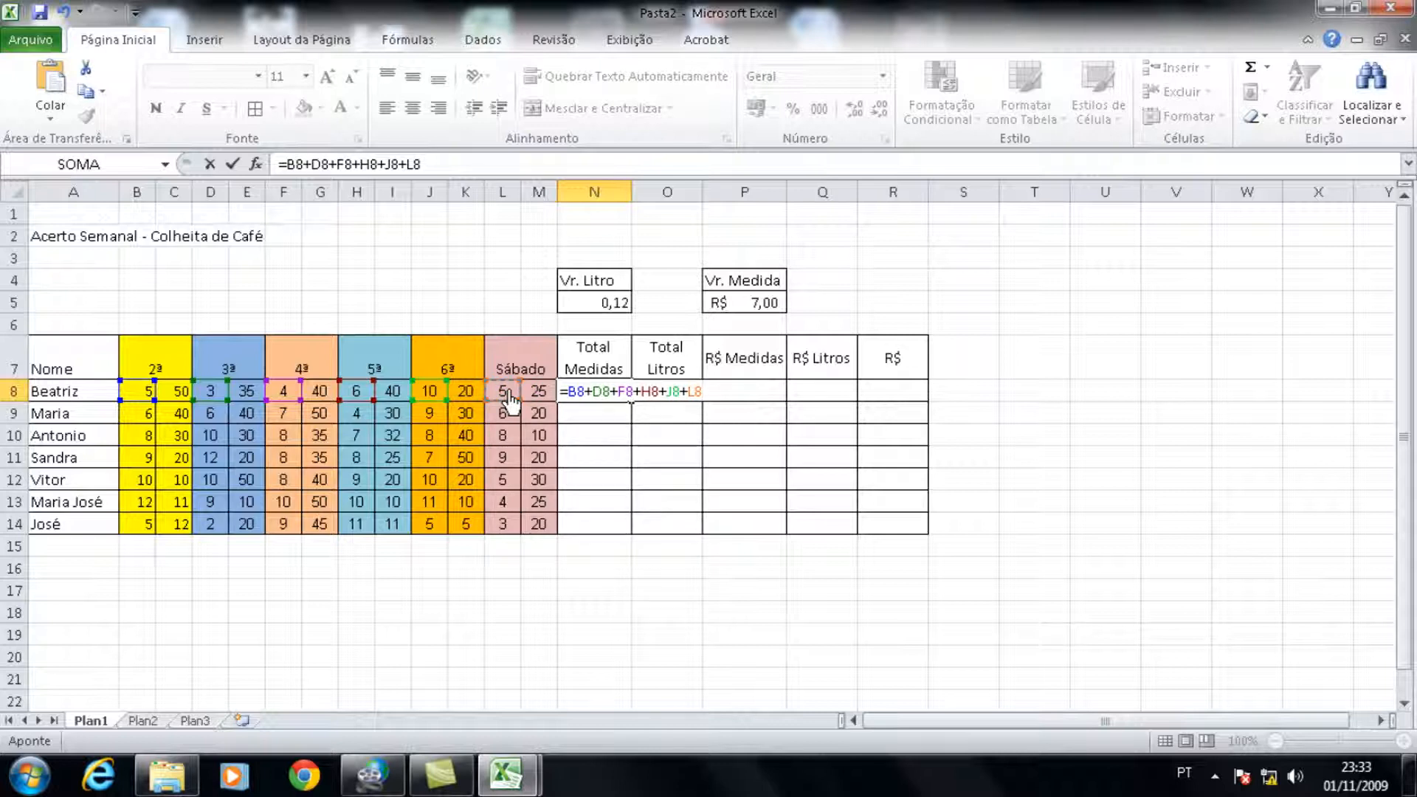
key(Return)
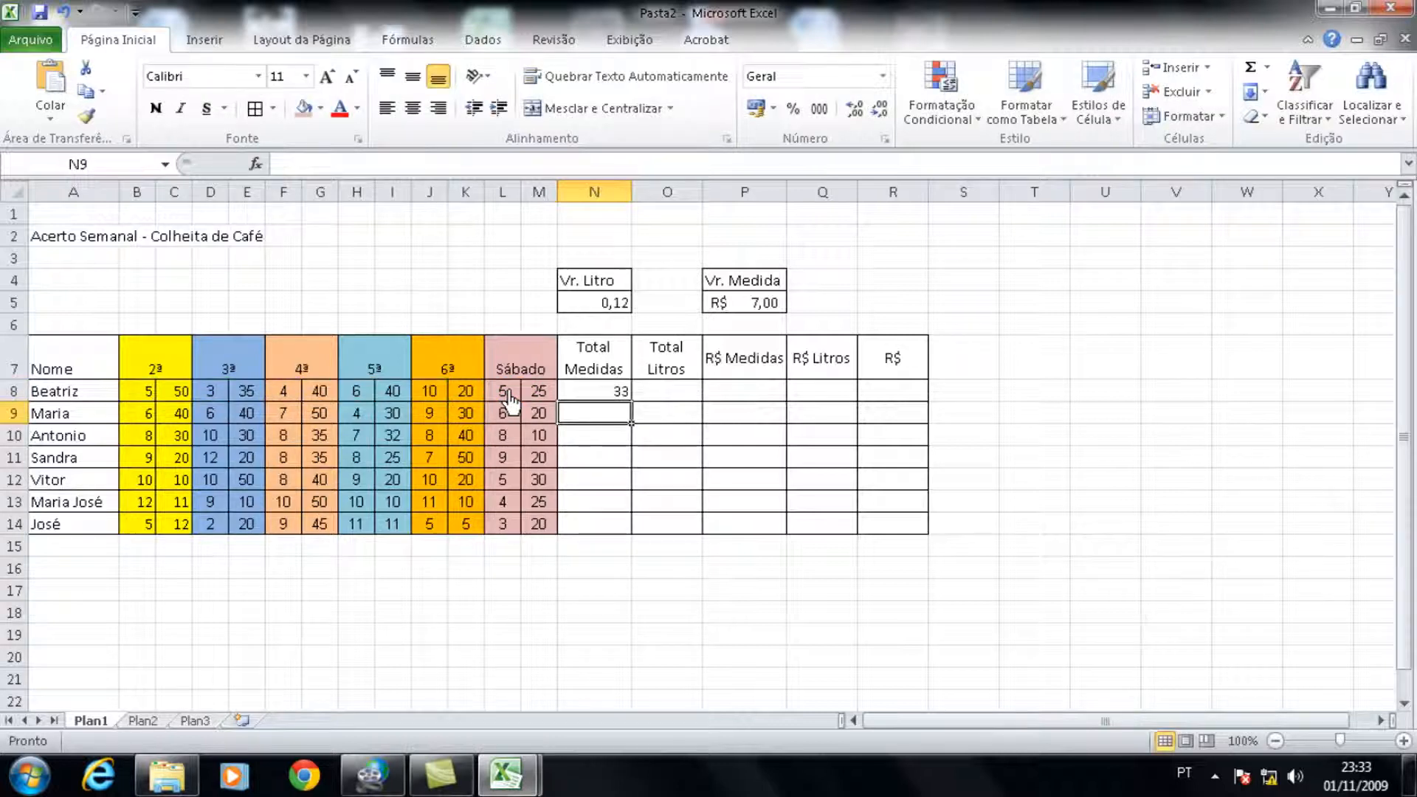
click(604, 394)
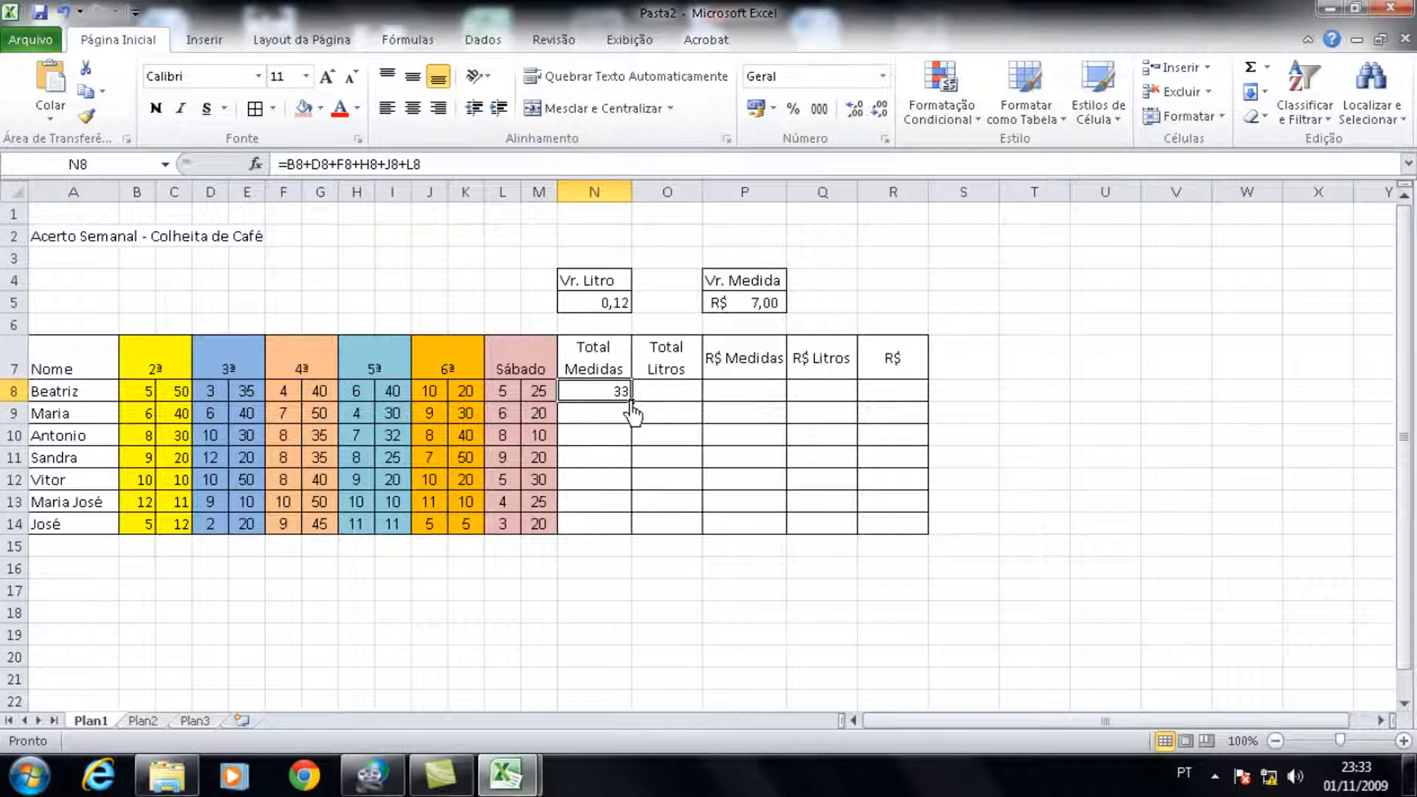
double_click(631, 402)
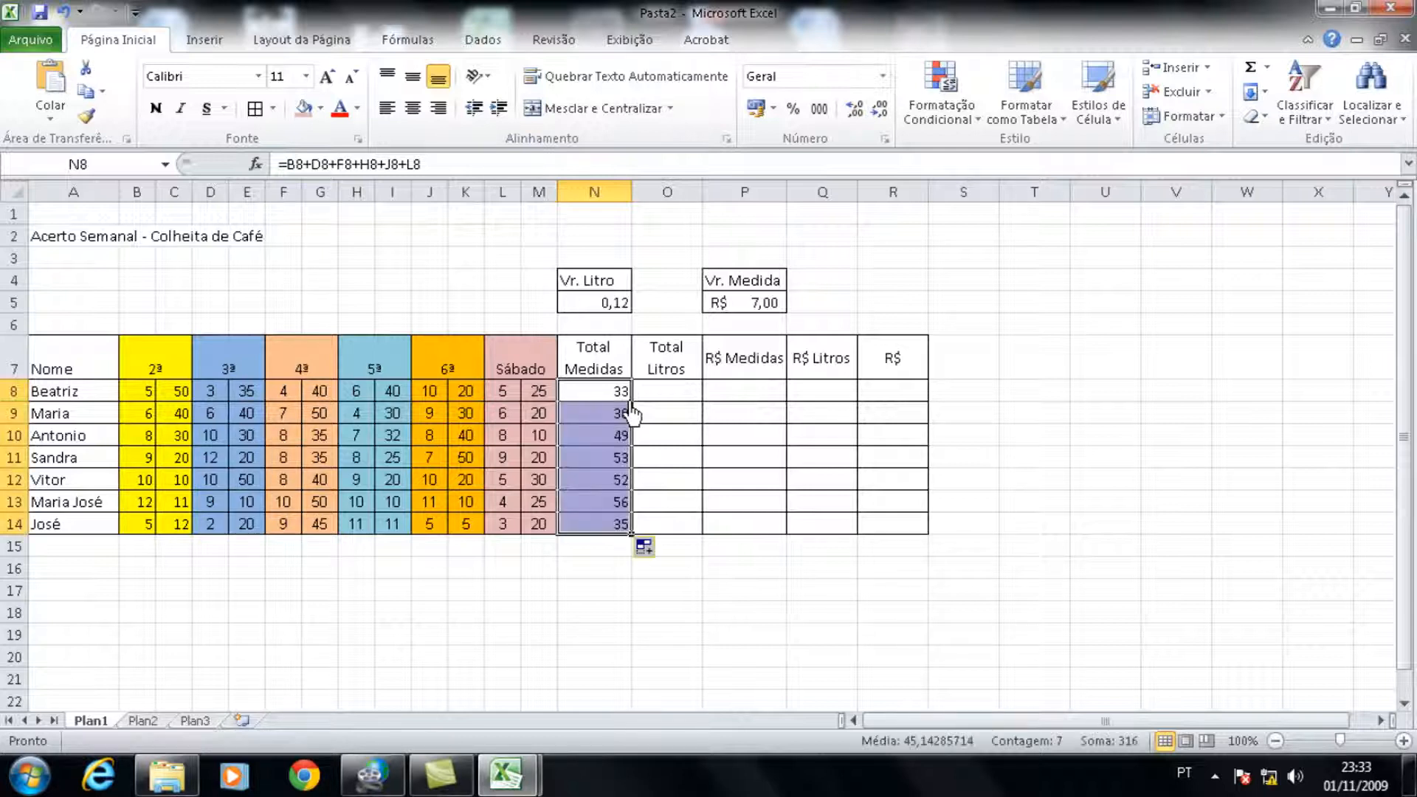
Step: Enter =C8+E8+G8+I8+K8+M8 under Total Litros in O8 and fill the formula down to O14
click(684, 398)
text(=)
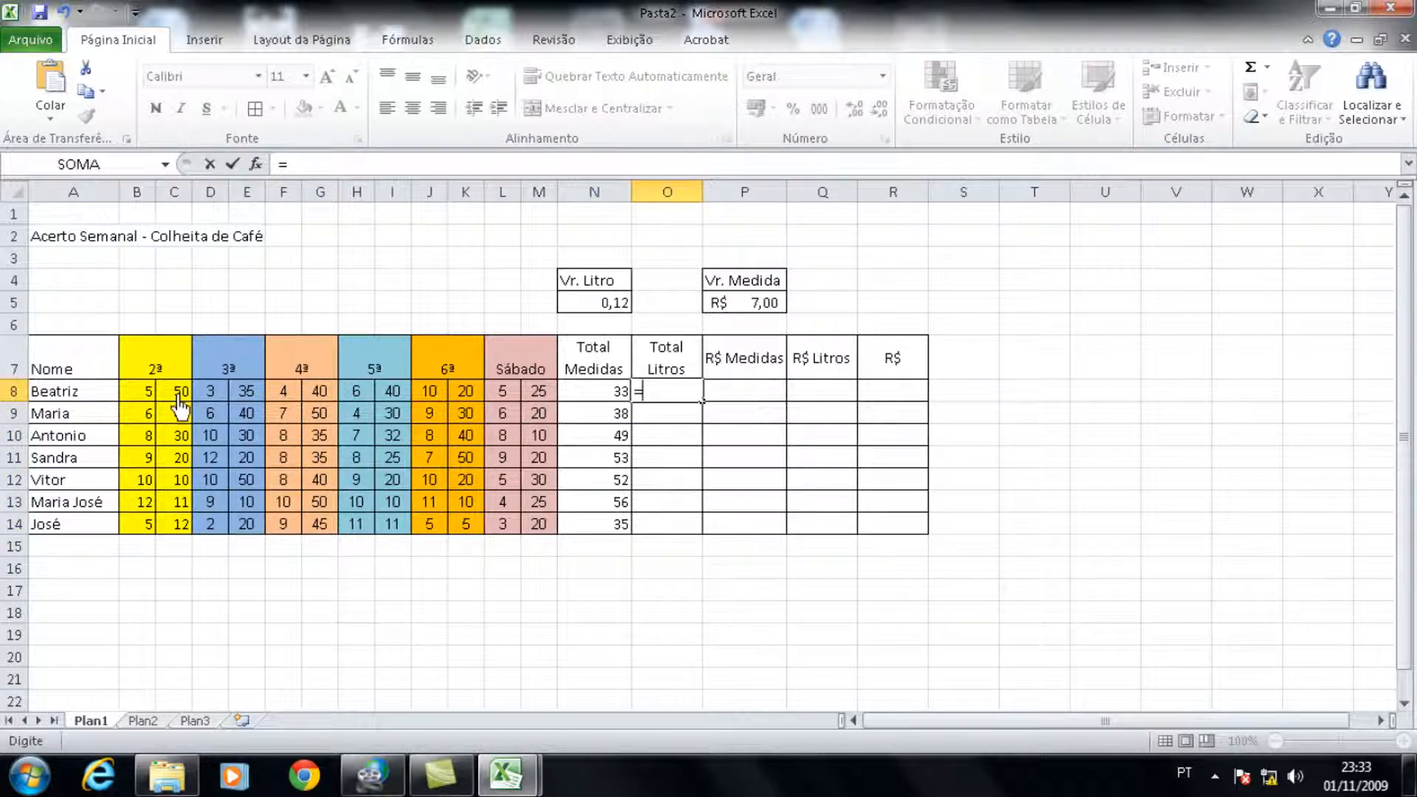
click(181, 403)
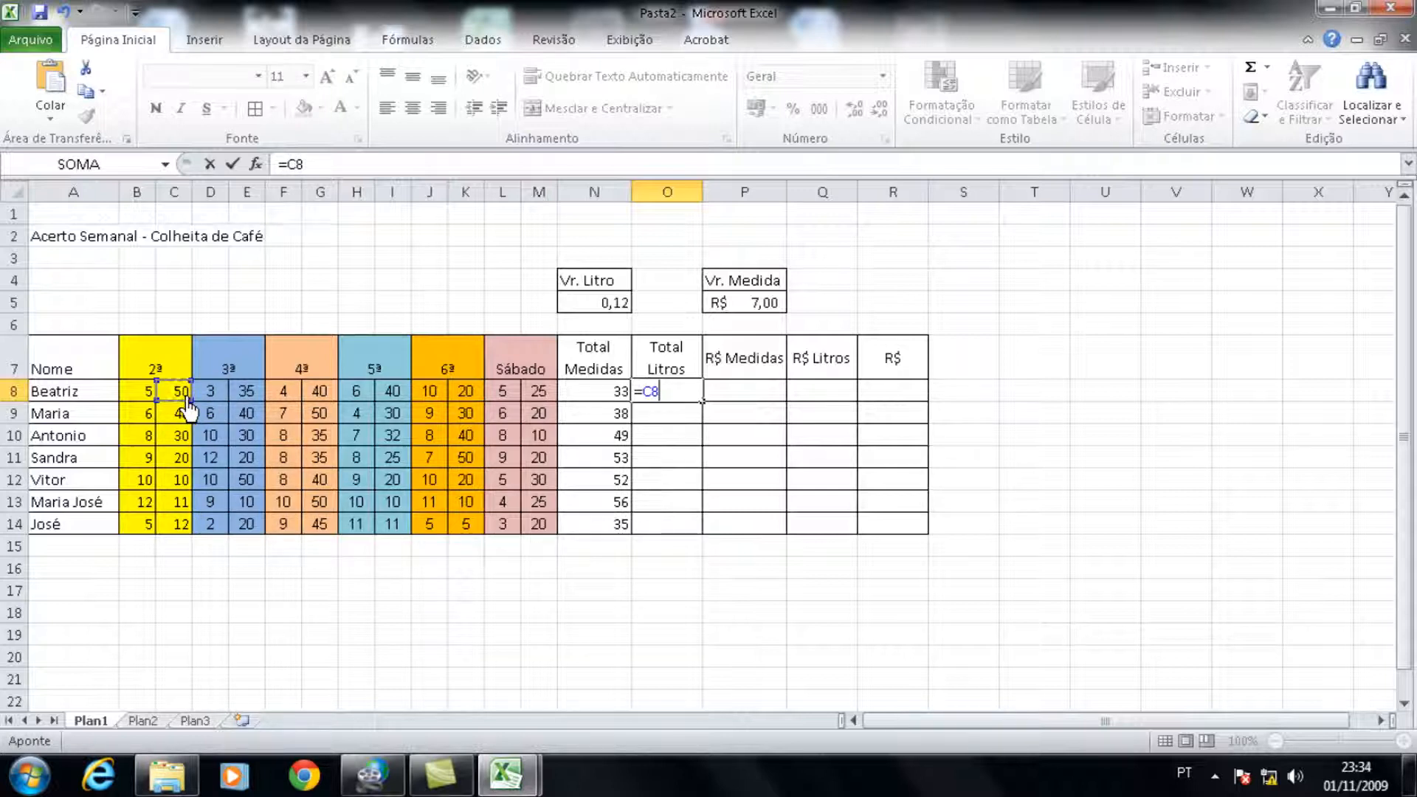
text(+)
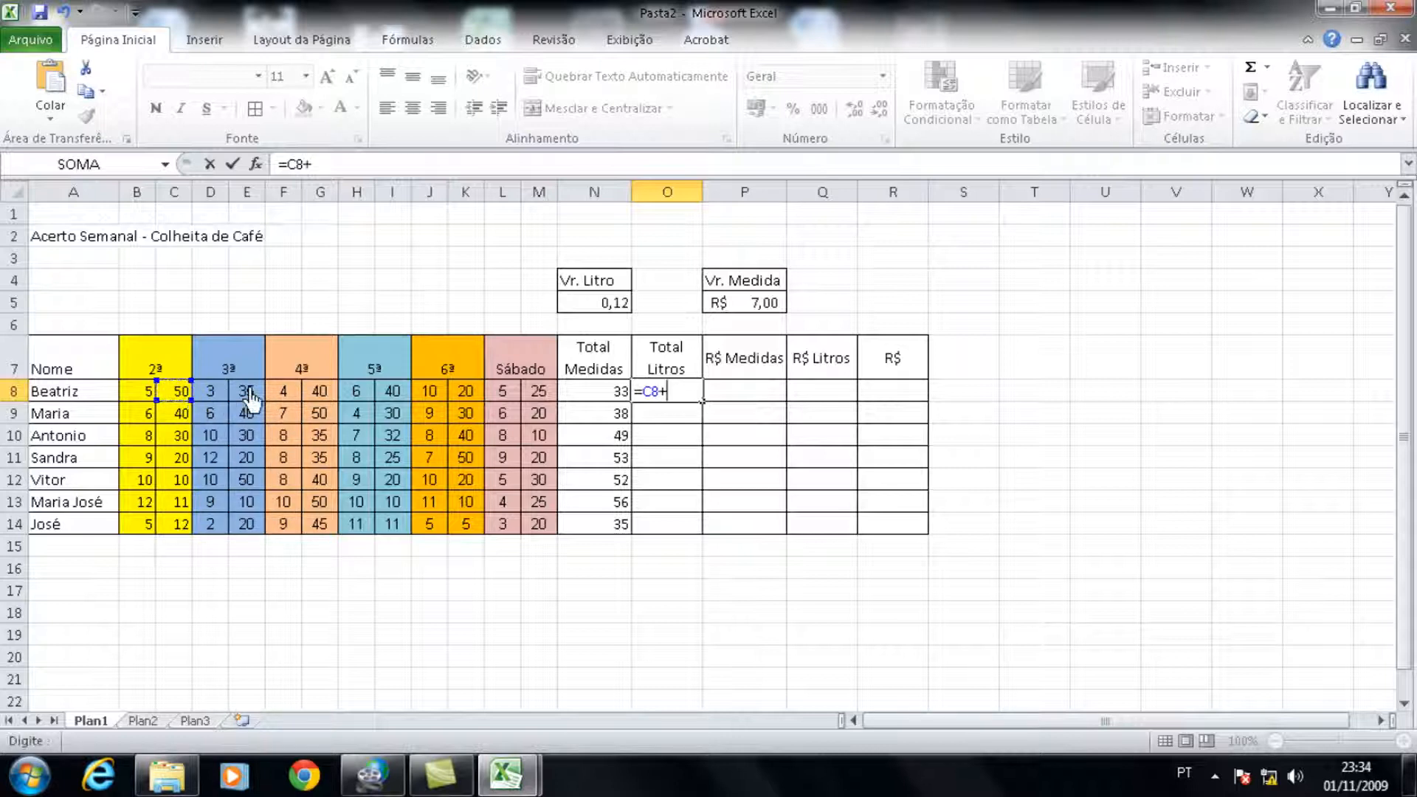
click(250, 395)
text(+)
click(320, 392)
text(+)
click(394, 393)
text(+)
click(466, 393)
text(+)
click(541, 395)
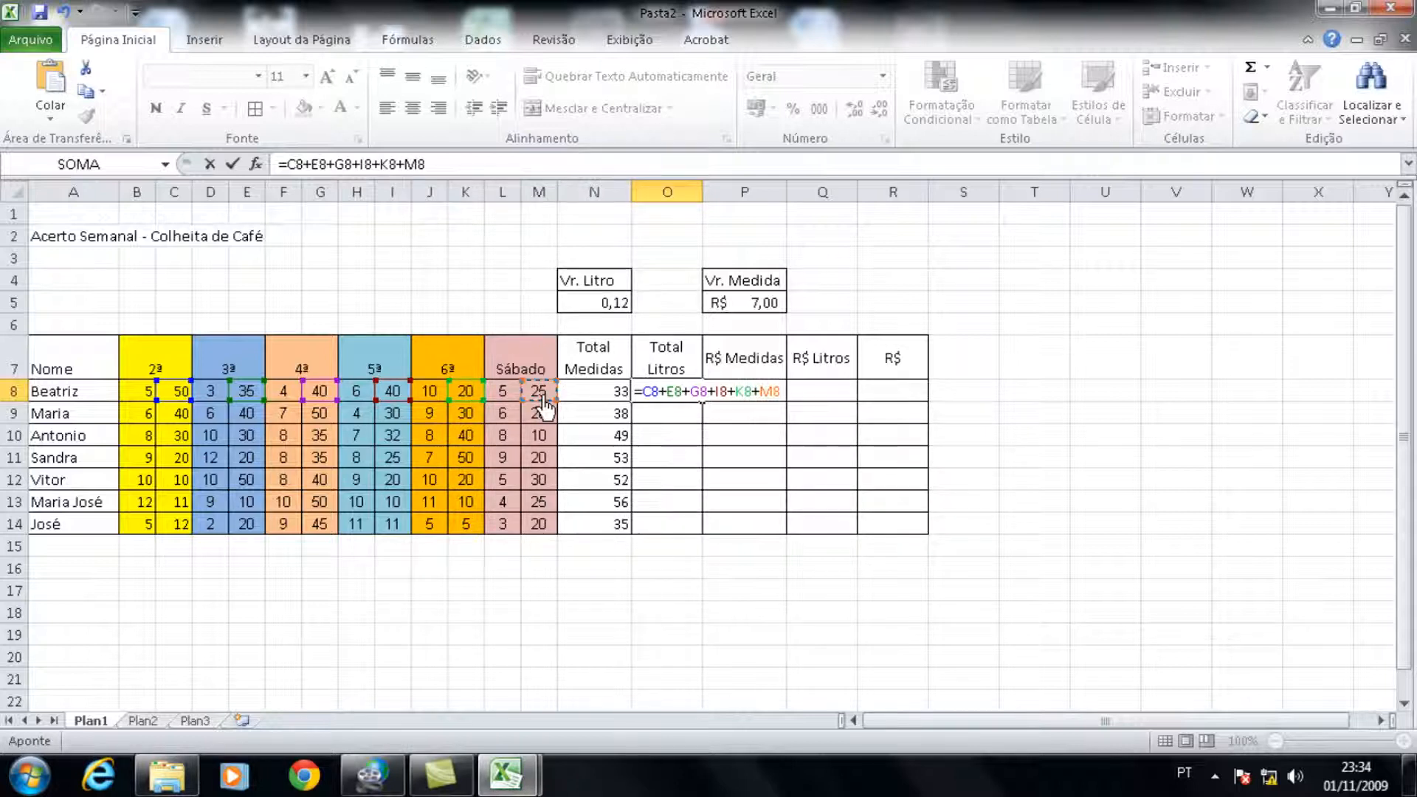
key(Return)
click(650, 395)
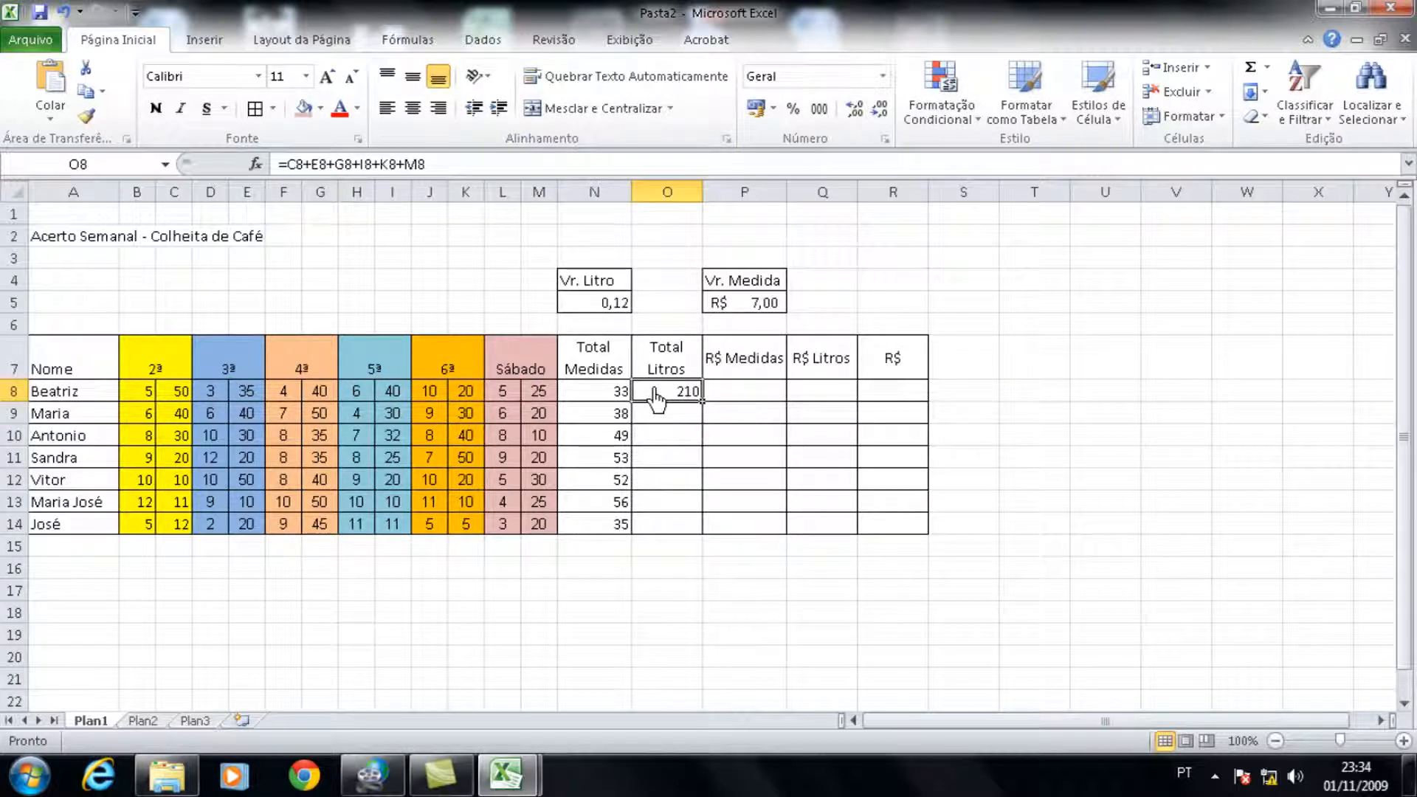
double_click(702, 403)
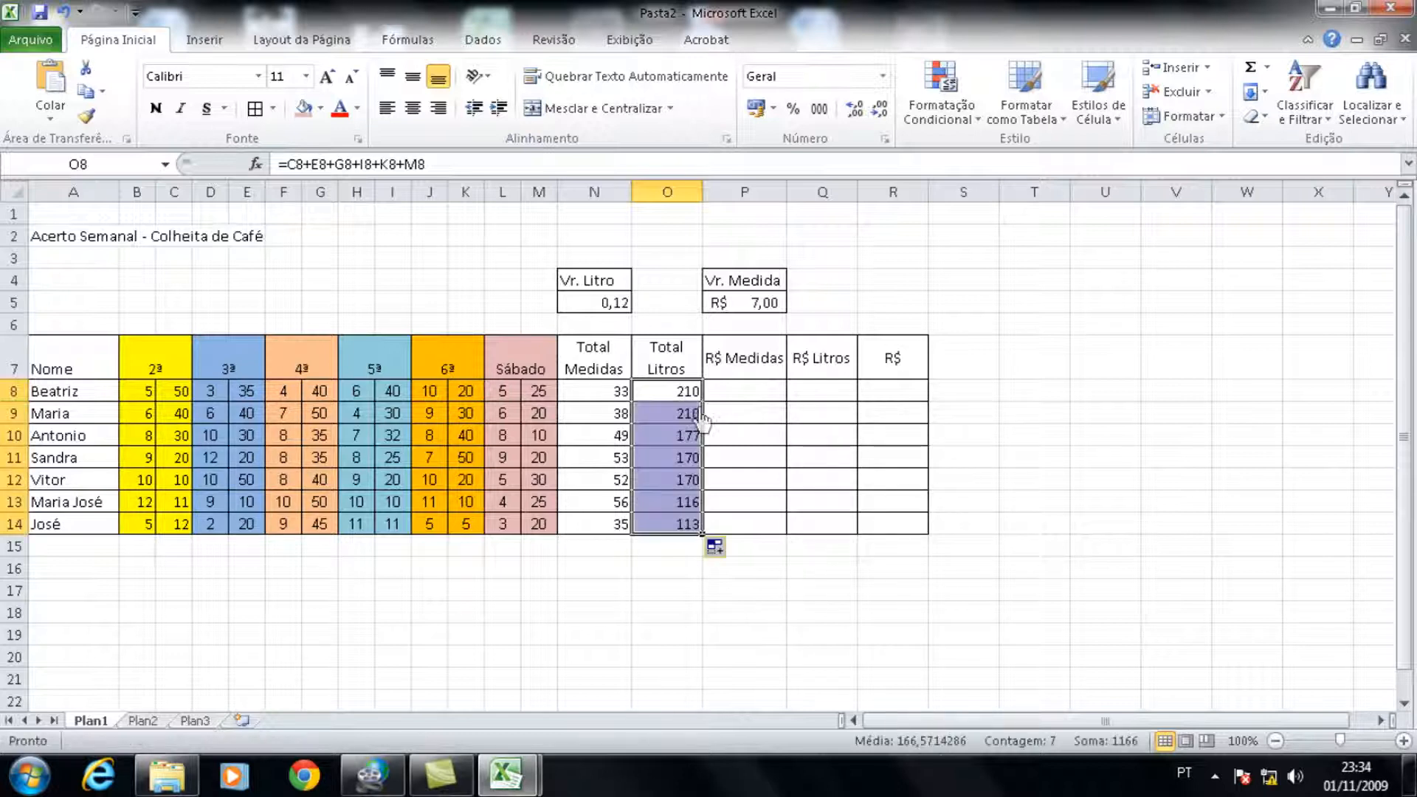
Step: Enter the R$ Medidas formula =N8*$P$5 in P8, with an absolute reference to the Vr. Medida cell
click(754, 408)
text(=)
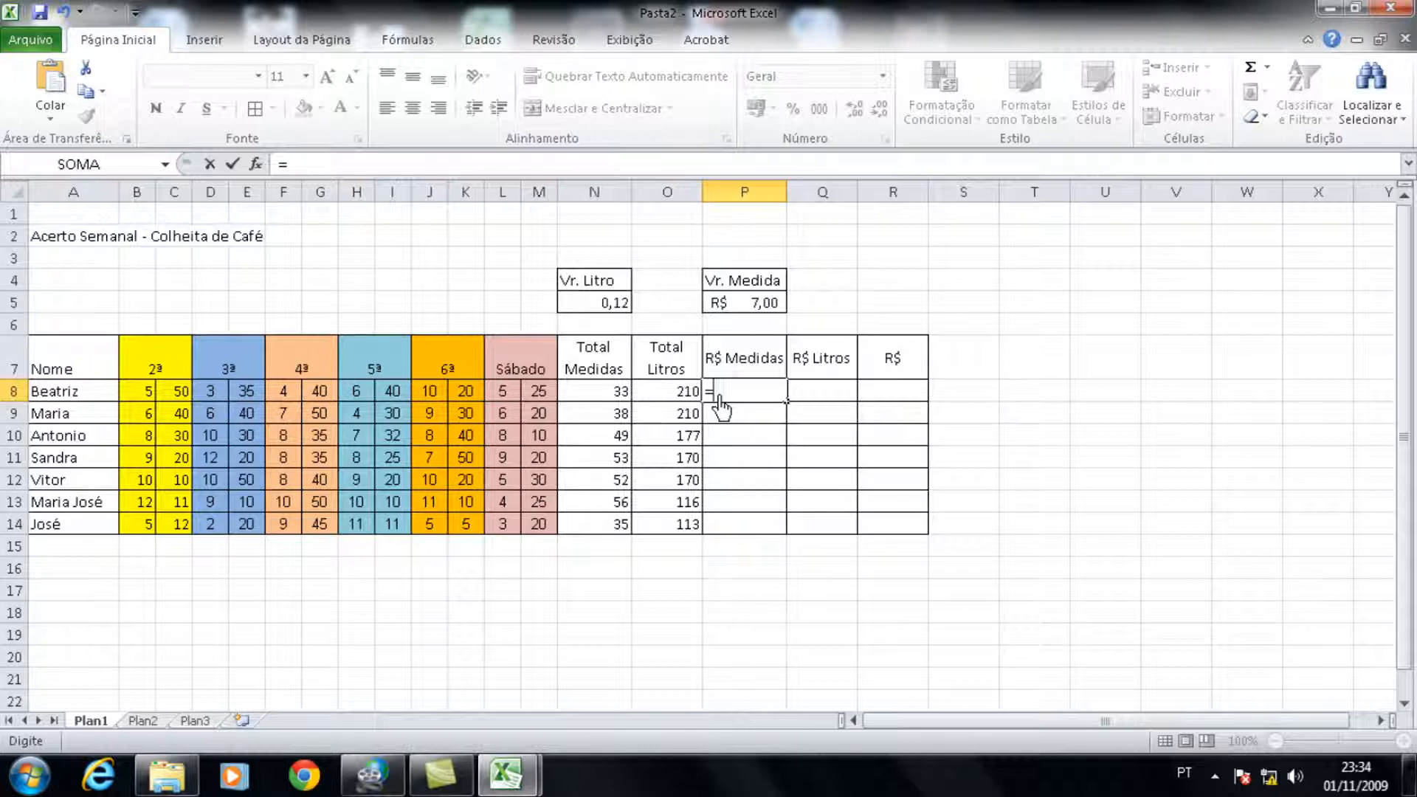
click(608, 396)
text(*)
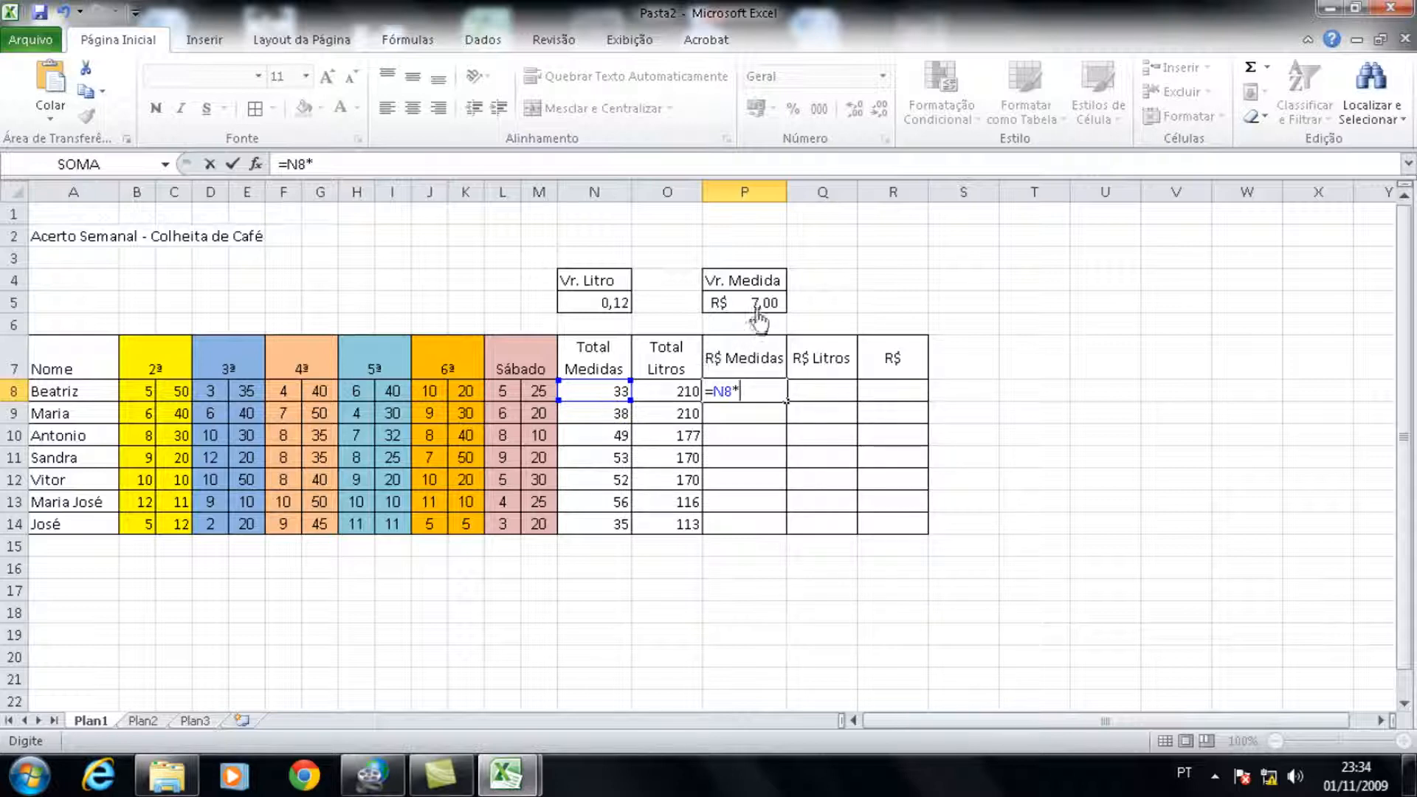
click(760, 304)
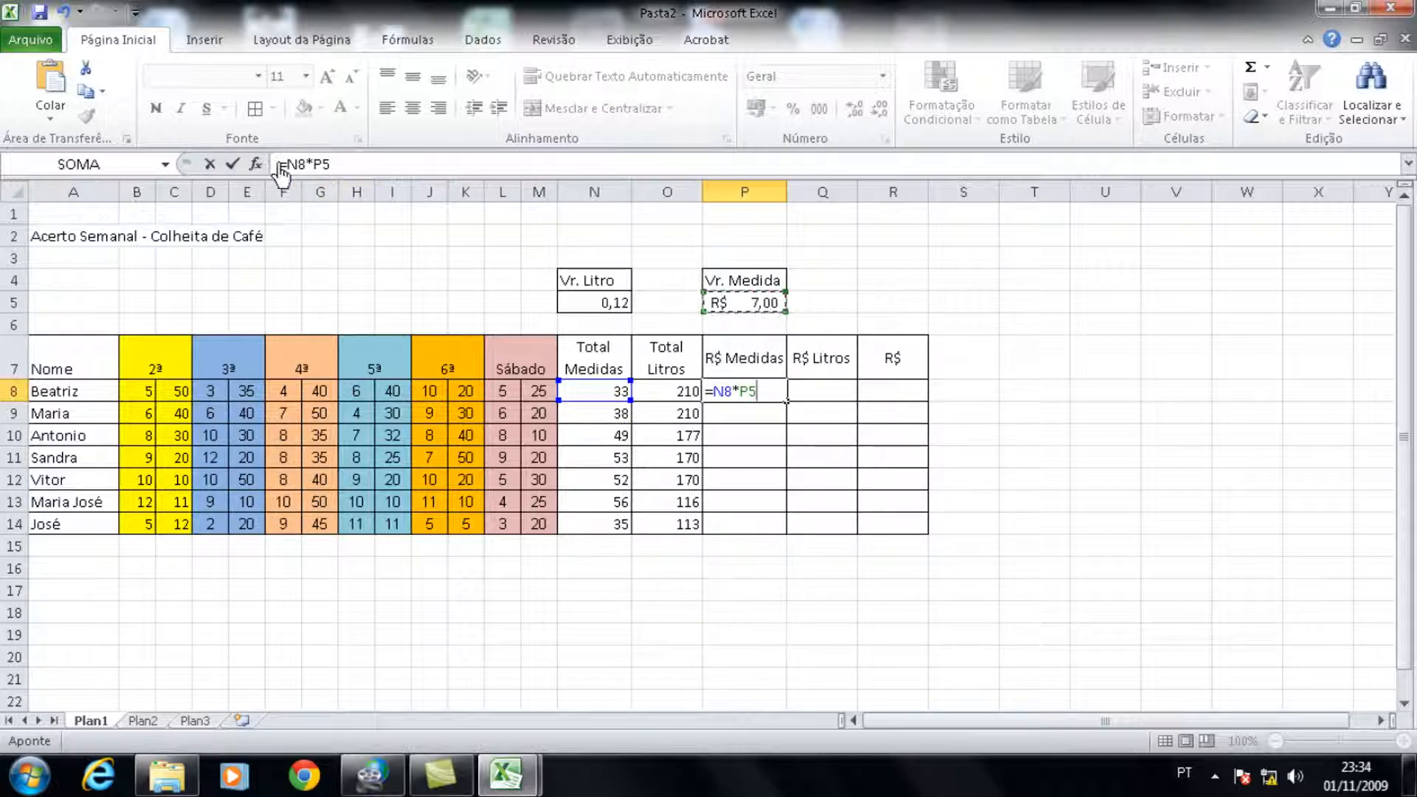
click(324, 167)
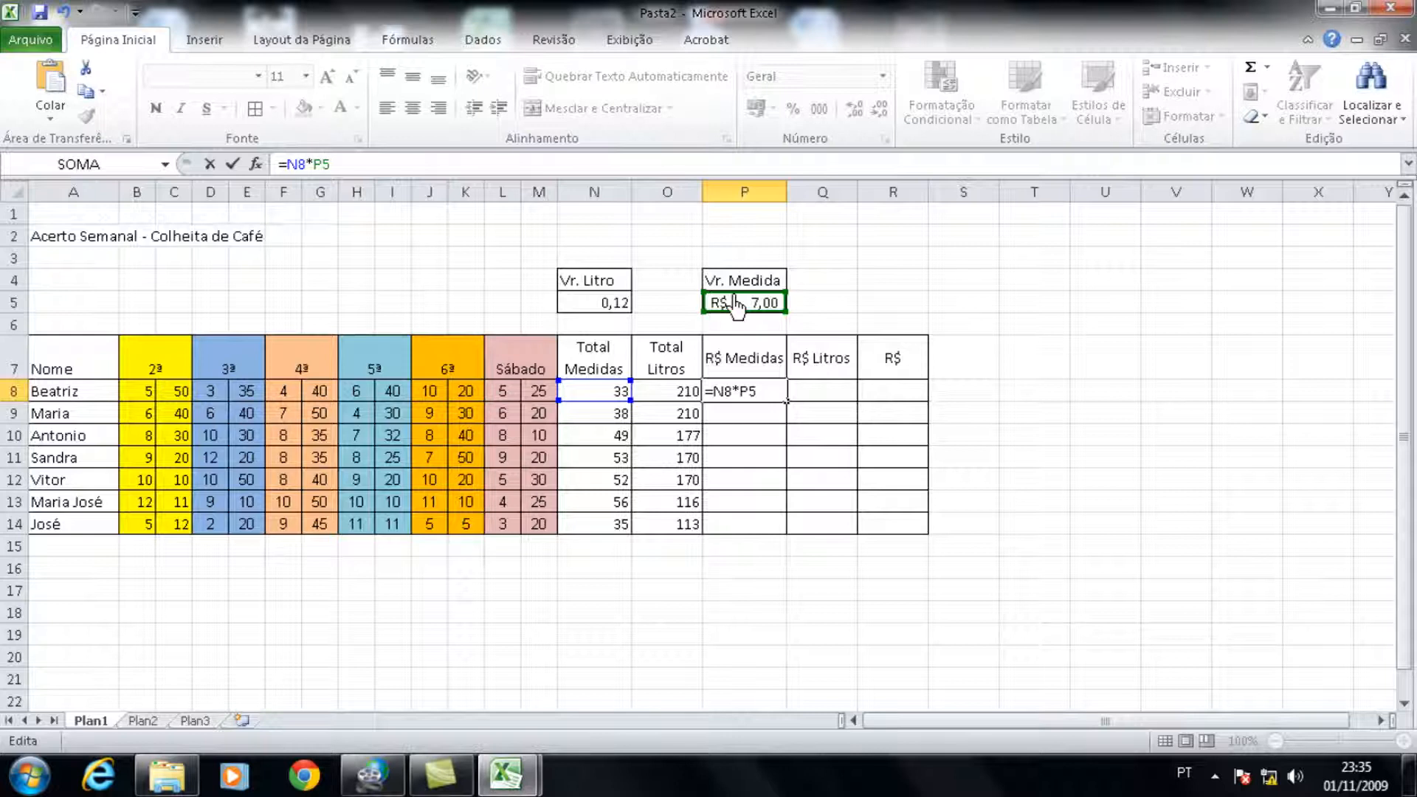
key(F4)
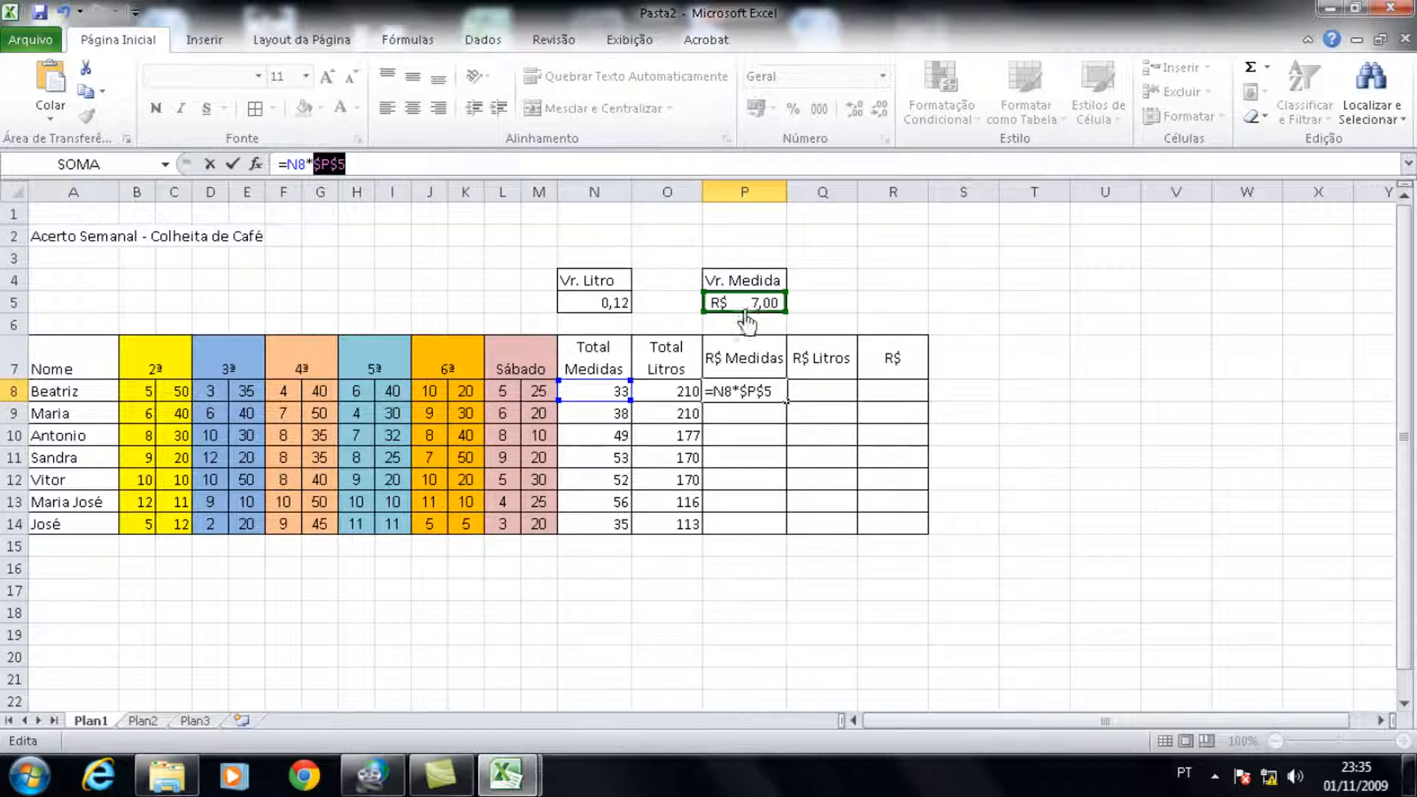
key(Return)
click(764, 384)
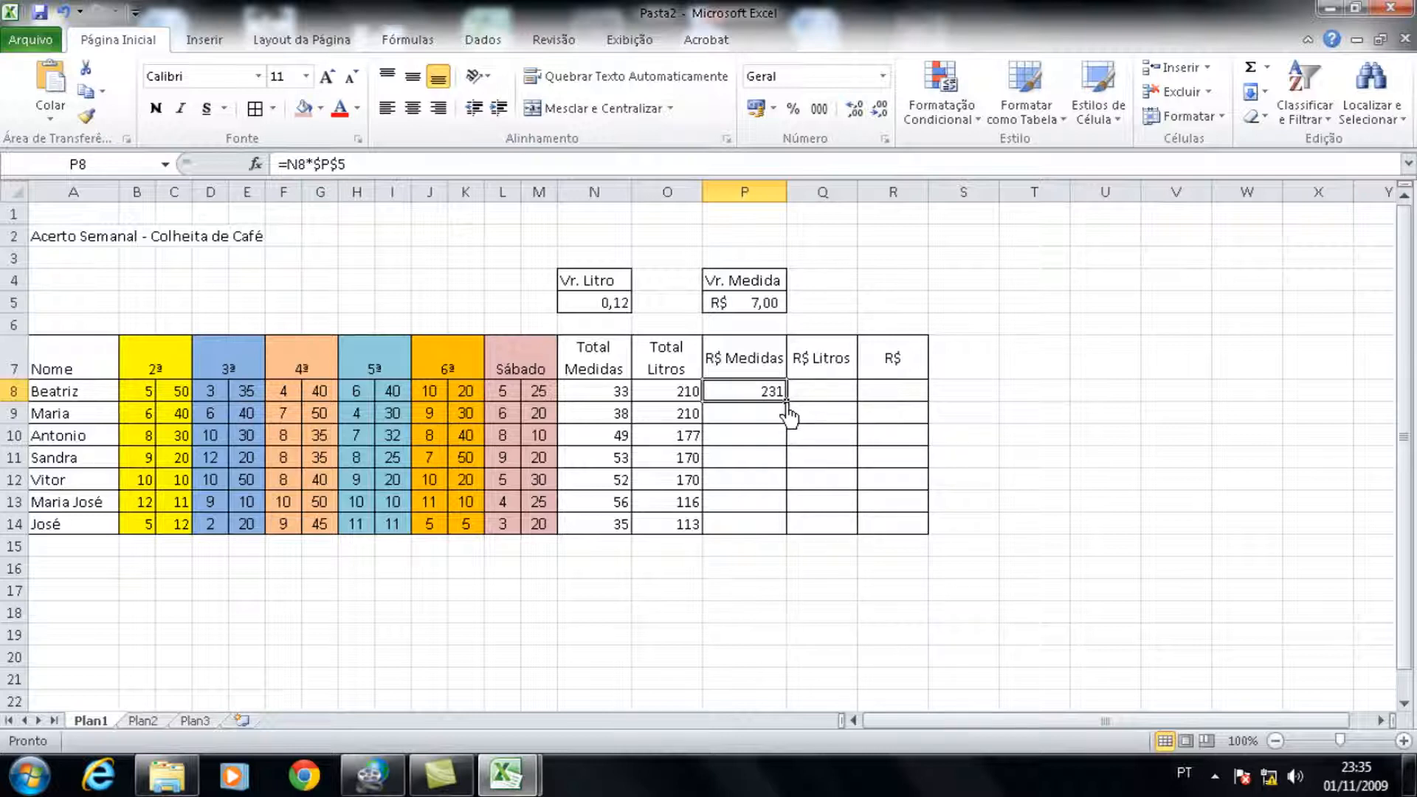
Step: Fill the R$ Medidas formula from P8 down to P14
drag(786, 406, 784, 524)
Step: Enter =O8*$N$5 under R$ Litros in Q8, with an absolute reference to the Vr. Litro cell, and fill it down to Q14
click(836, 398)
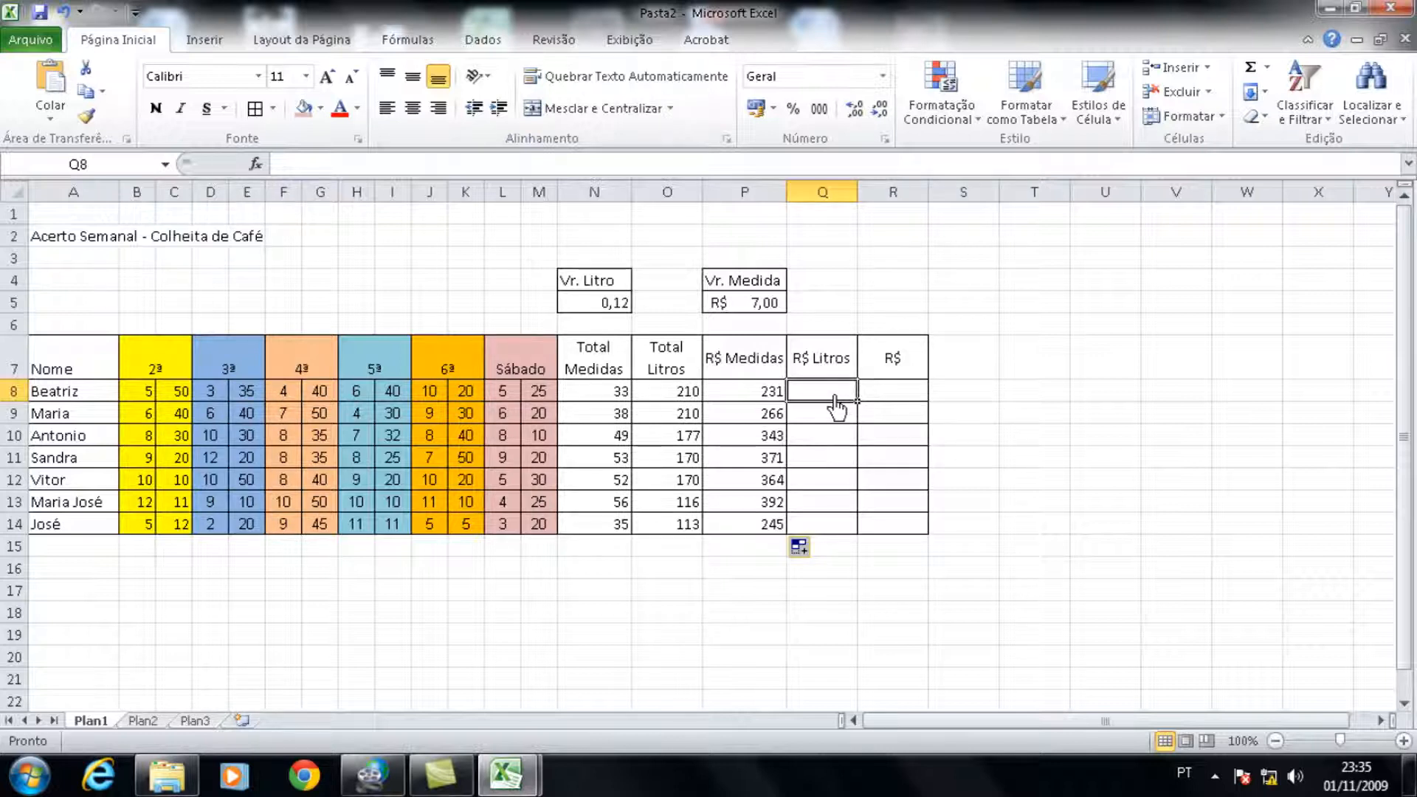
text(=)
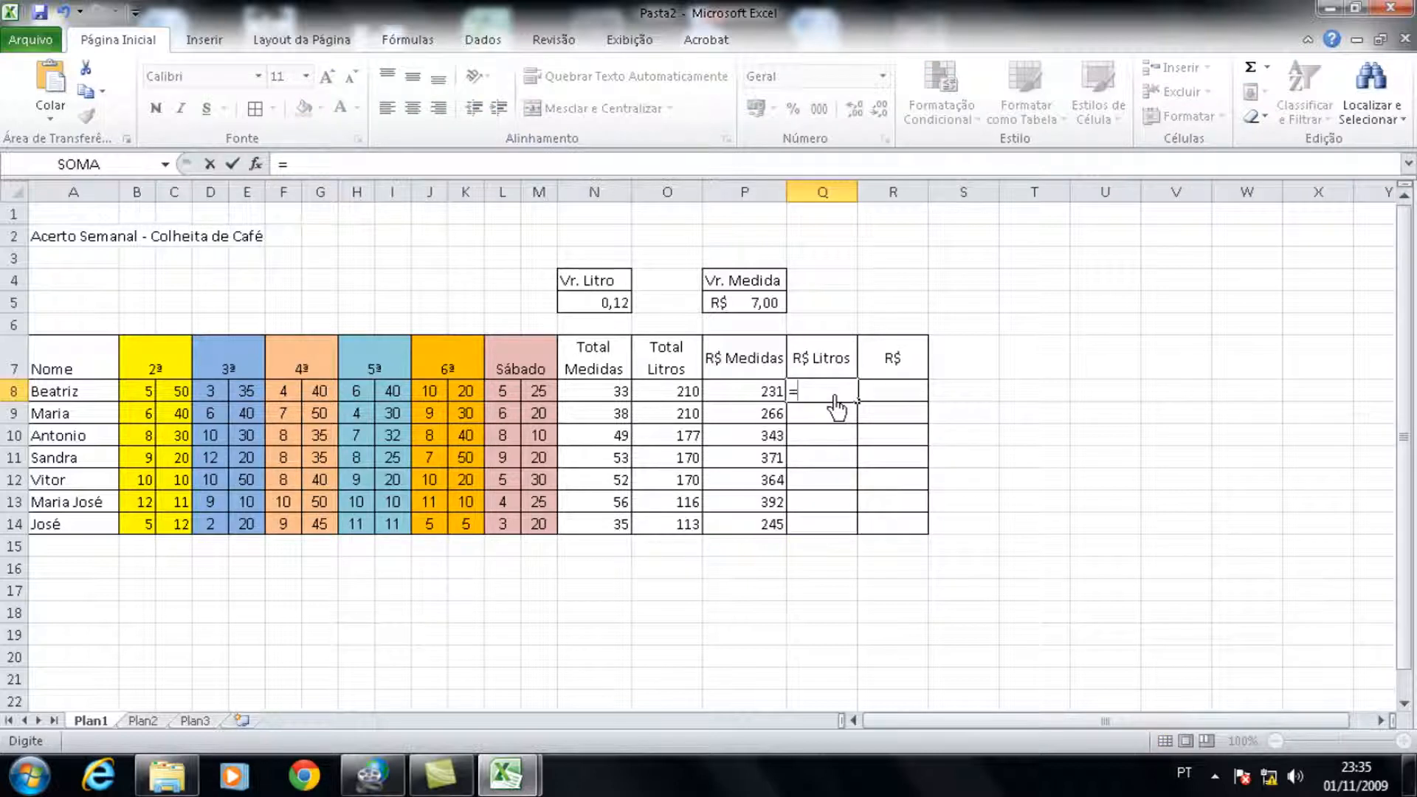
click(680, 399)
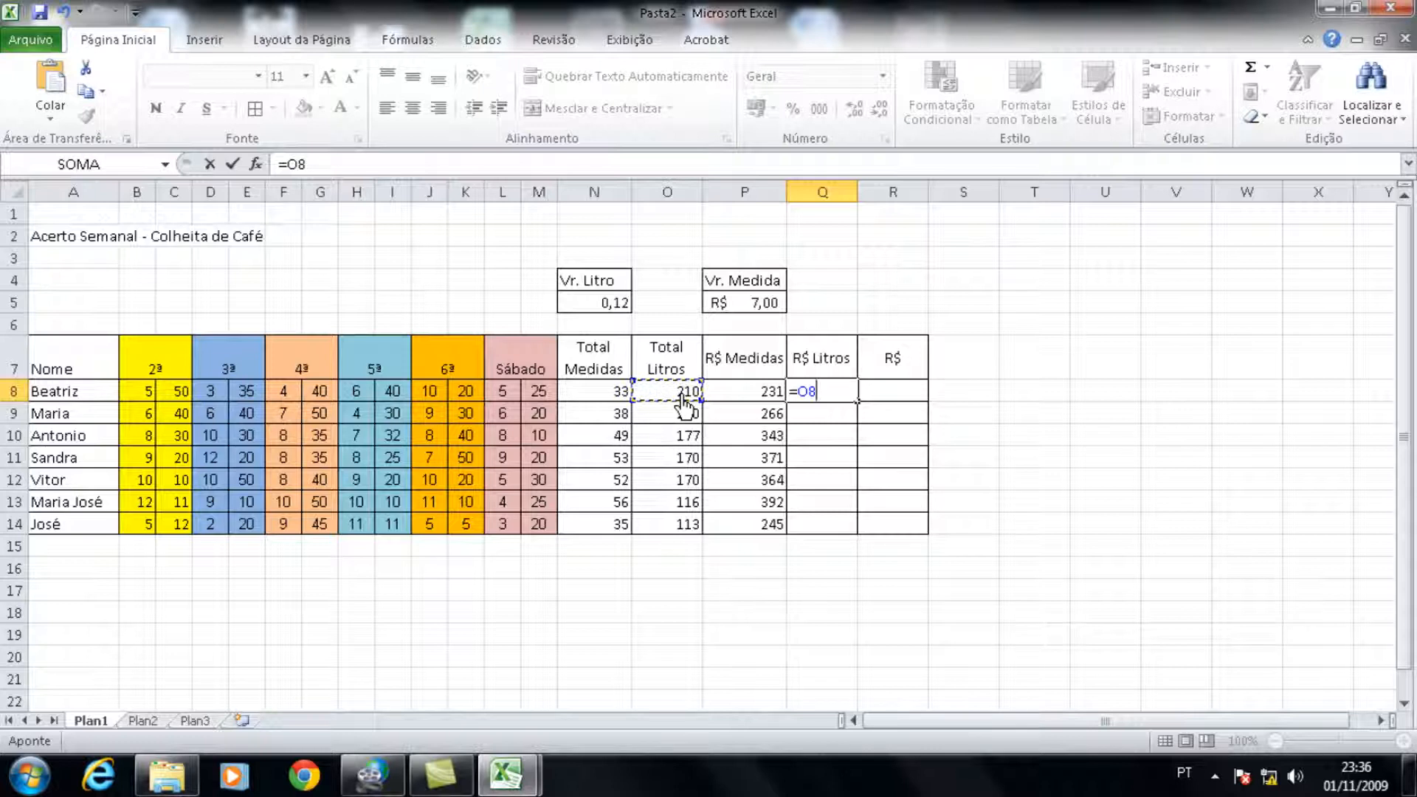
text(*)
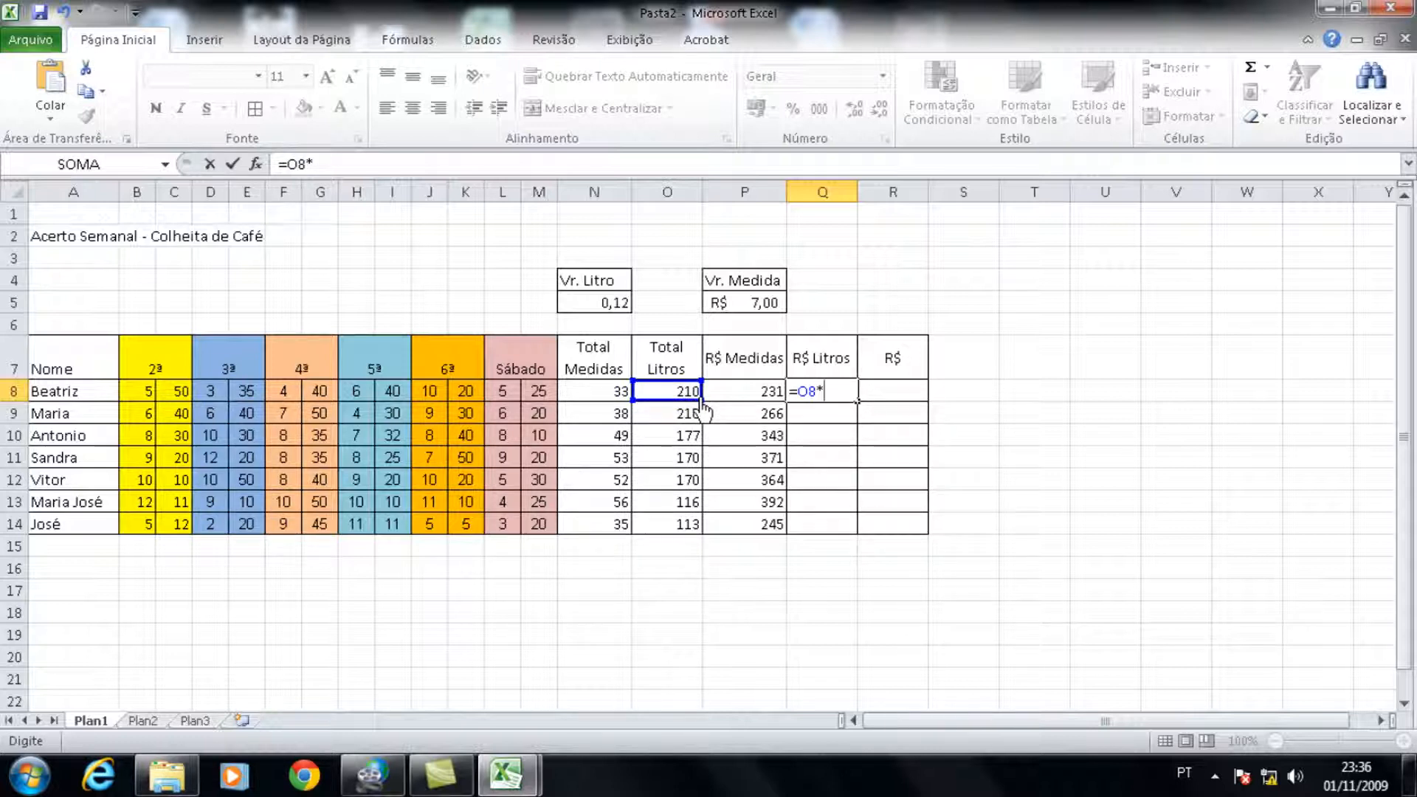
click(590, 309)
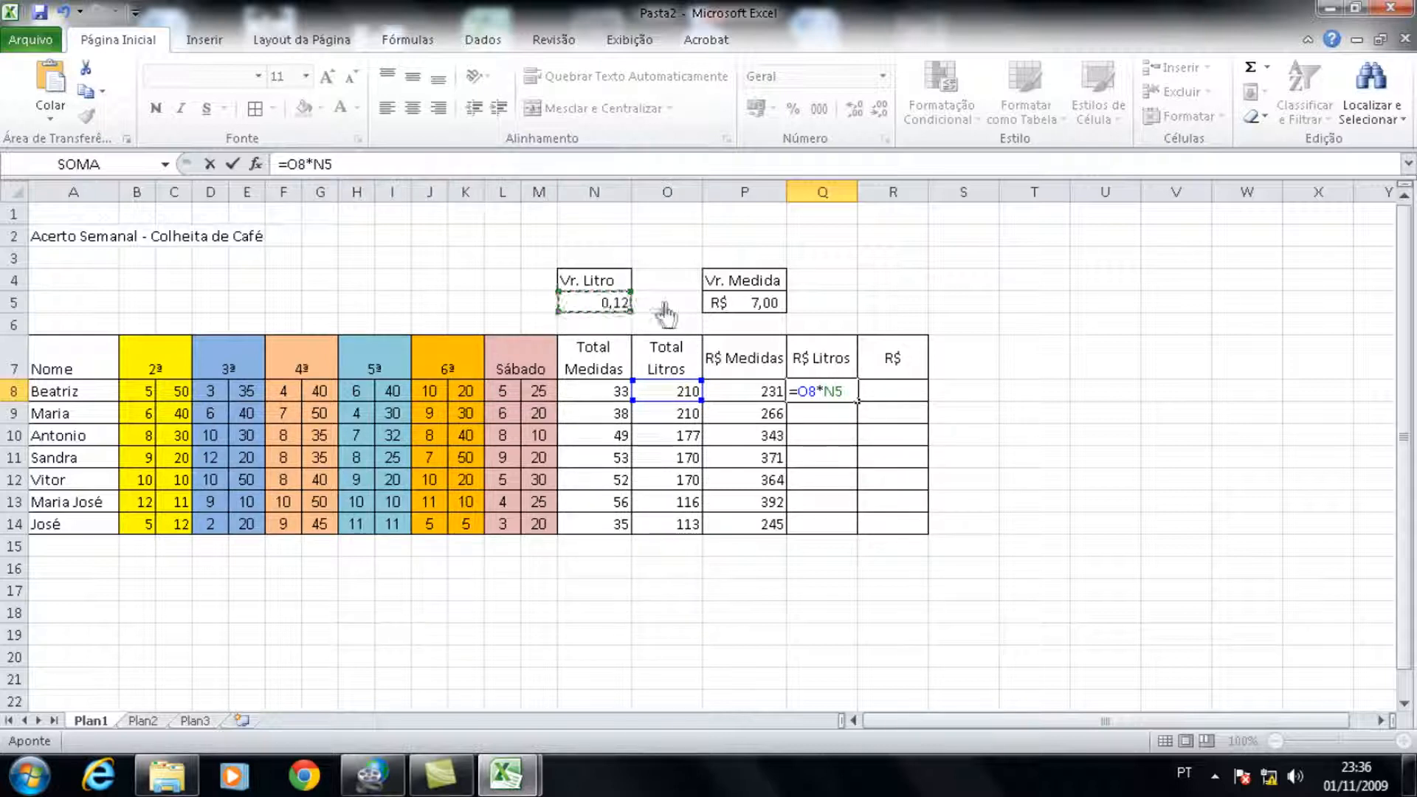
click(320, 165)
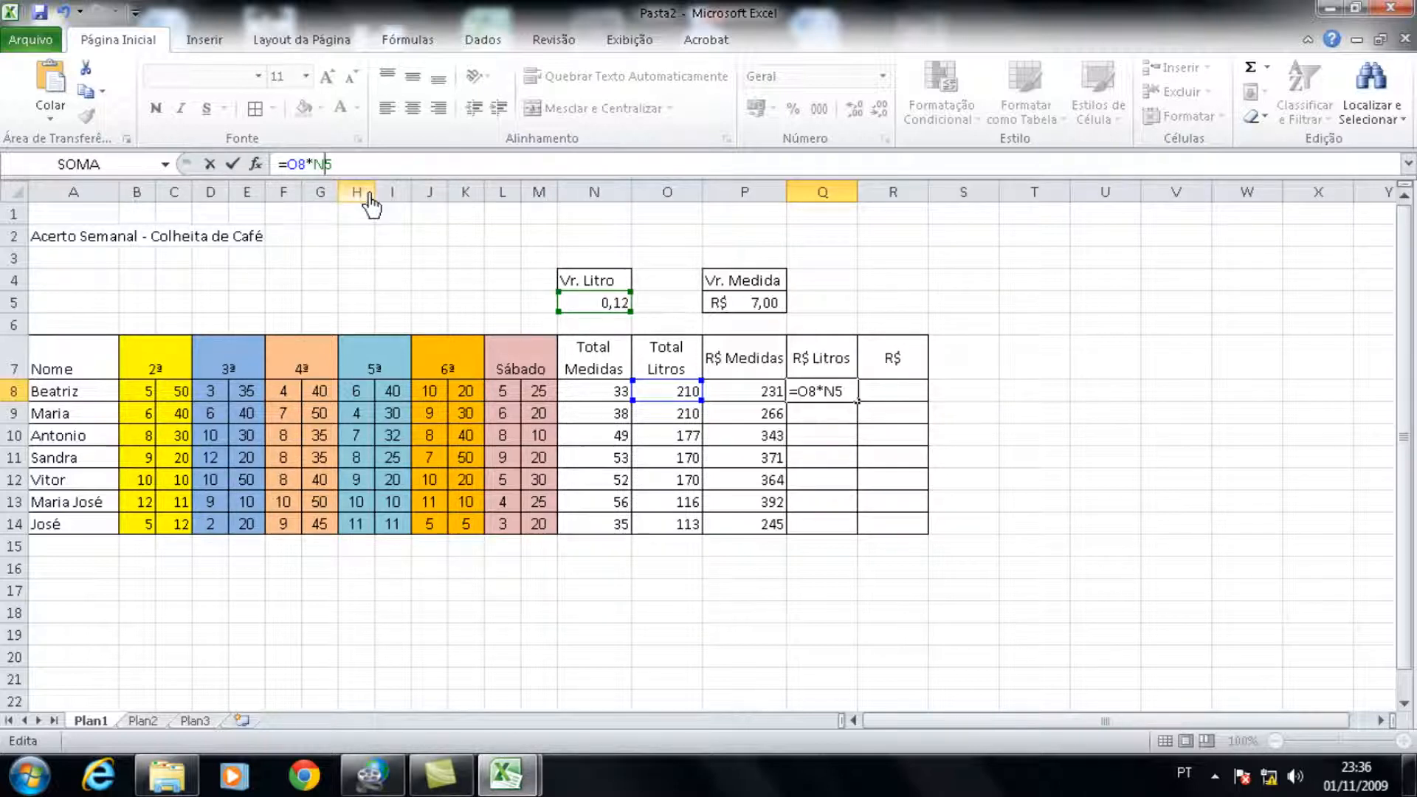
key(F4)
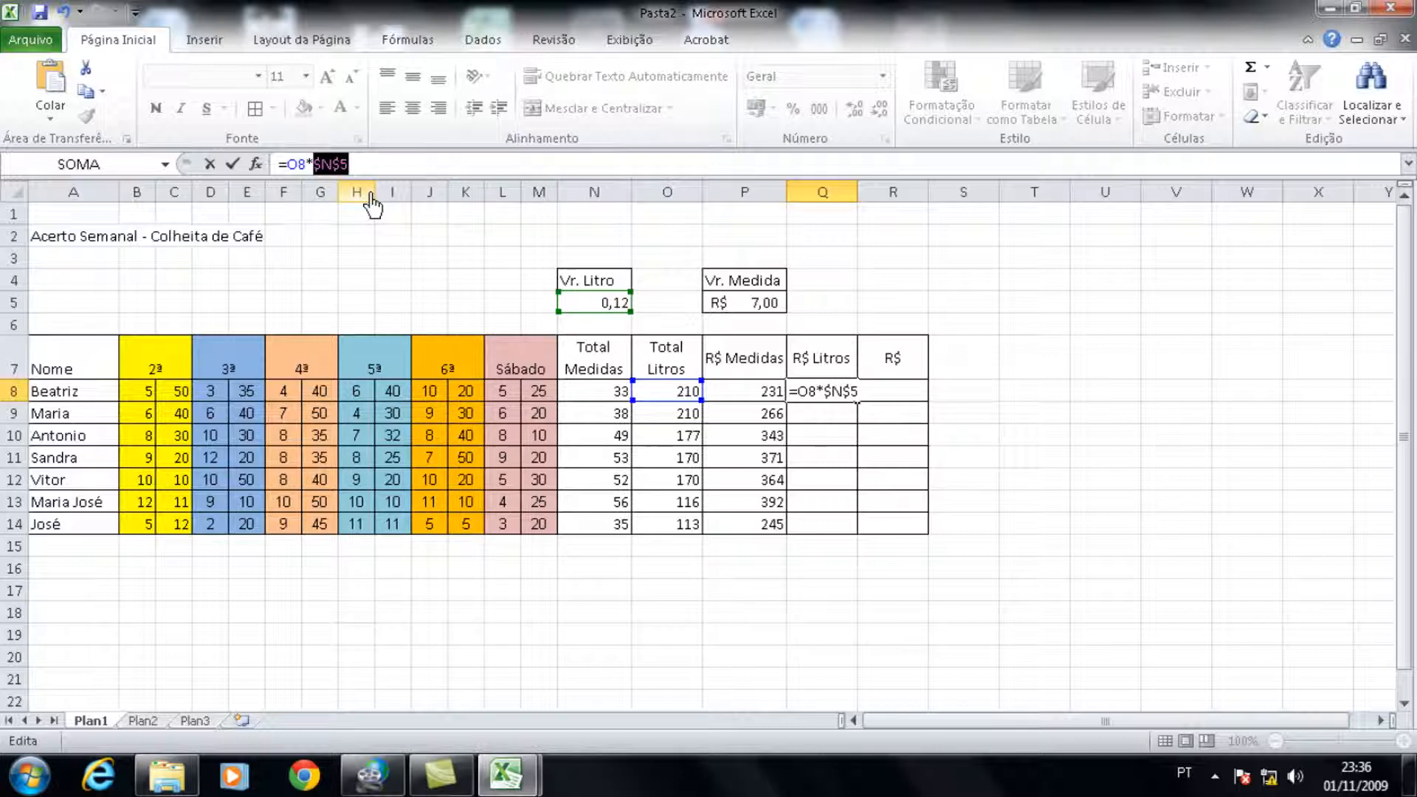
key(Return)
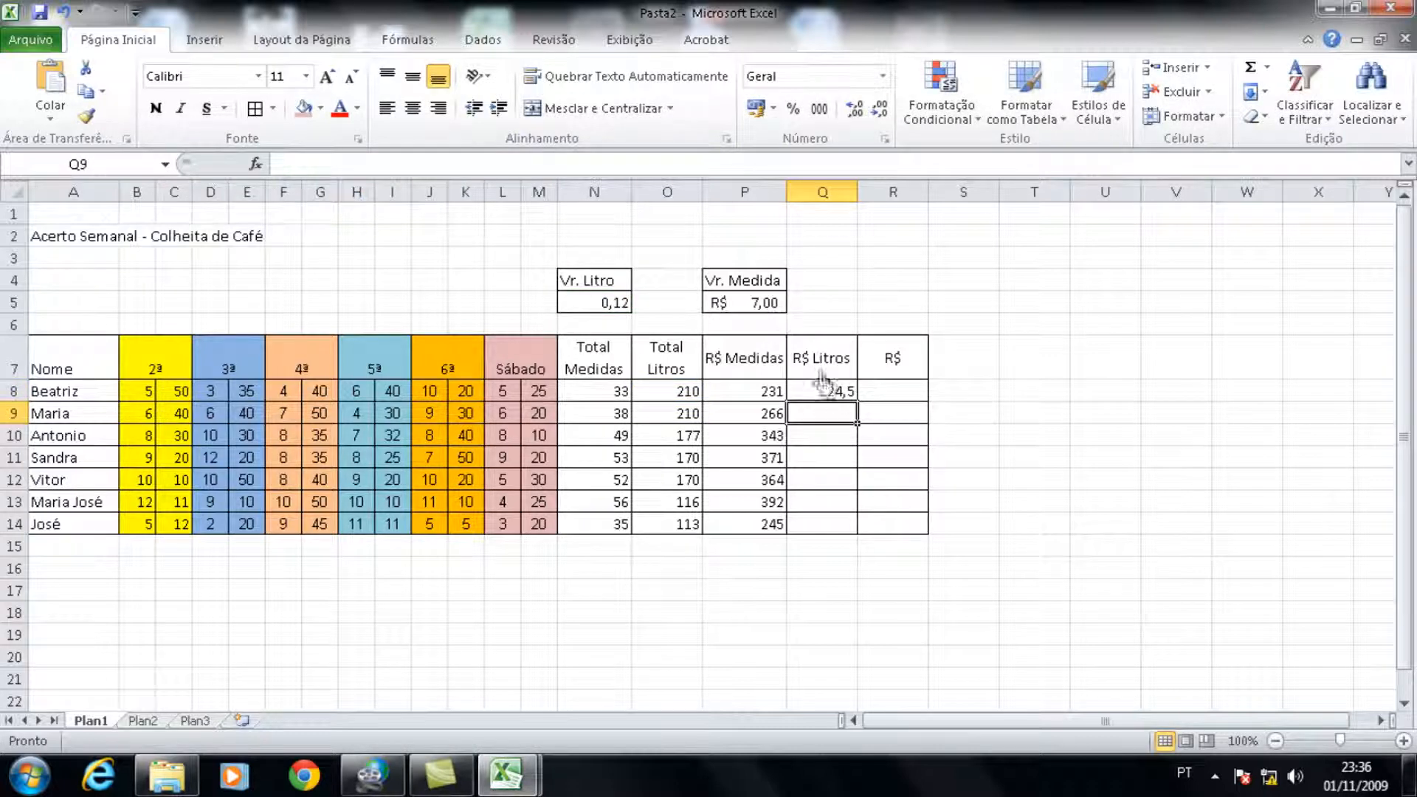
click(844, 397)
drag(856, 402, 879, 521)
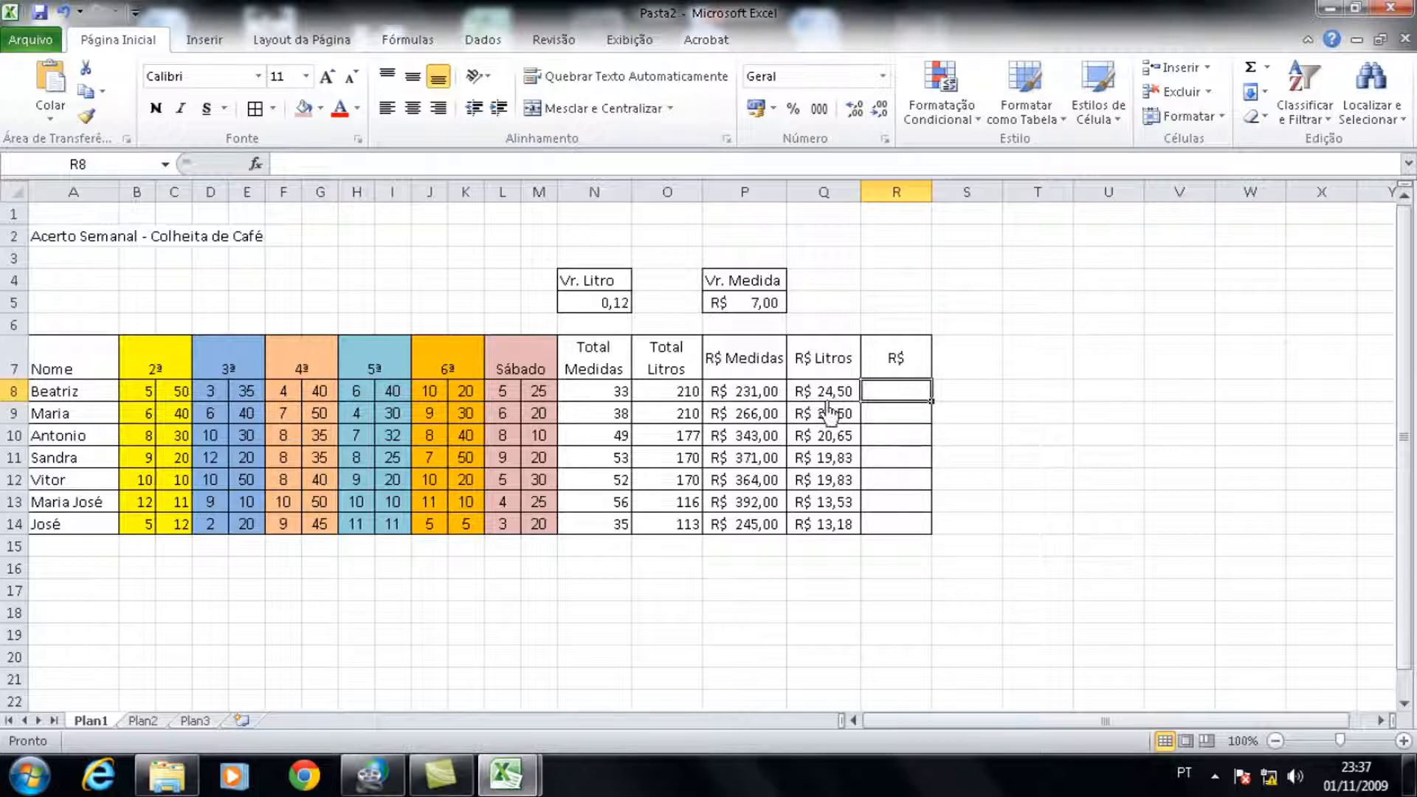
Step: AutoSum the R$ Medidas and R$ Litros amounts of each worker into the R$ column, R8 to R14
drag(738, 395, 912, 526)
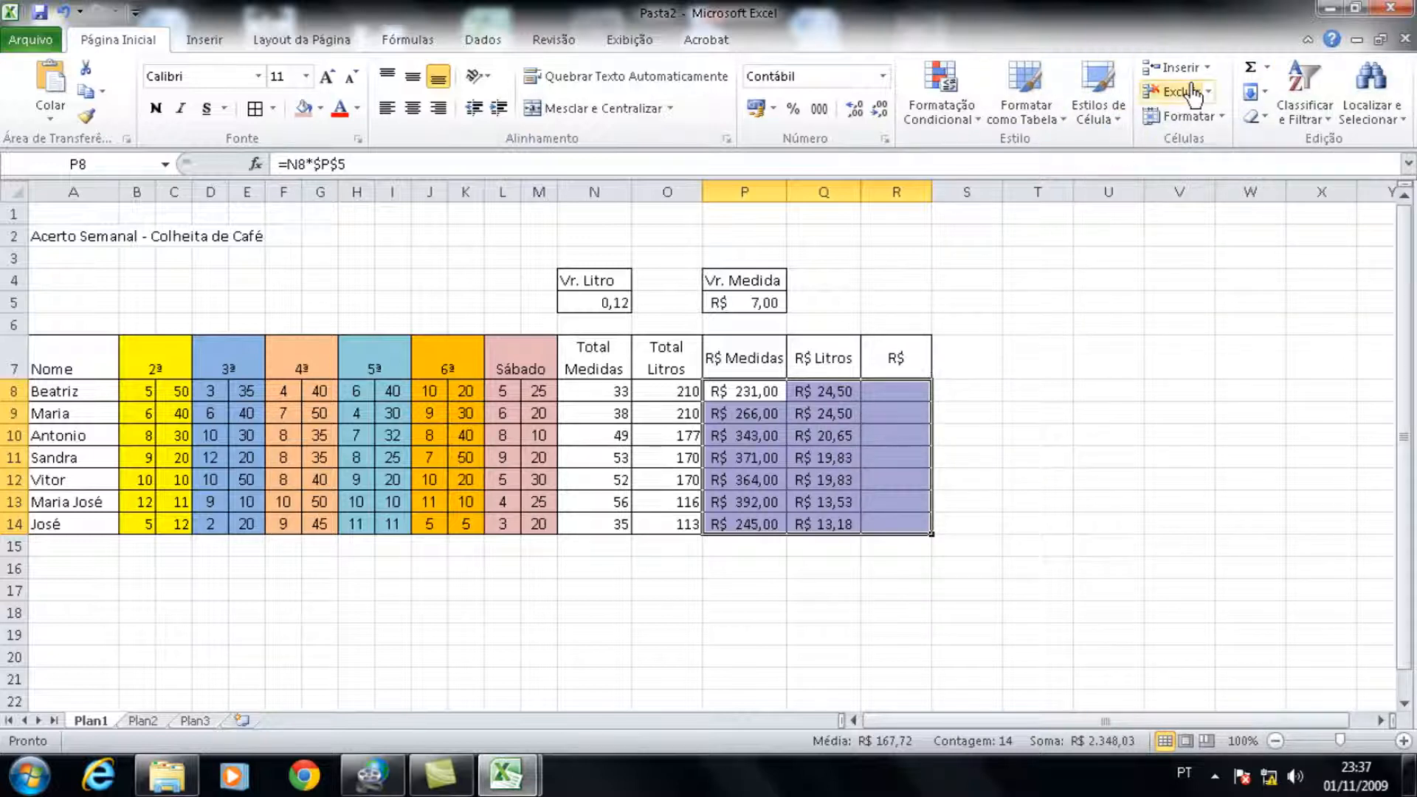
click(1249, 74)
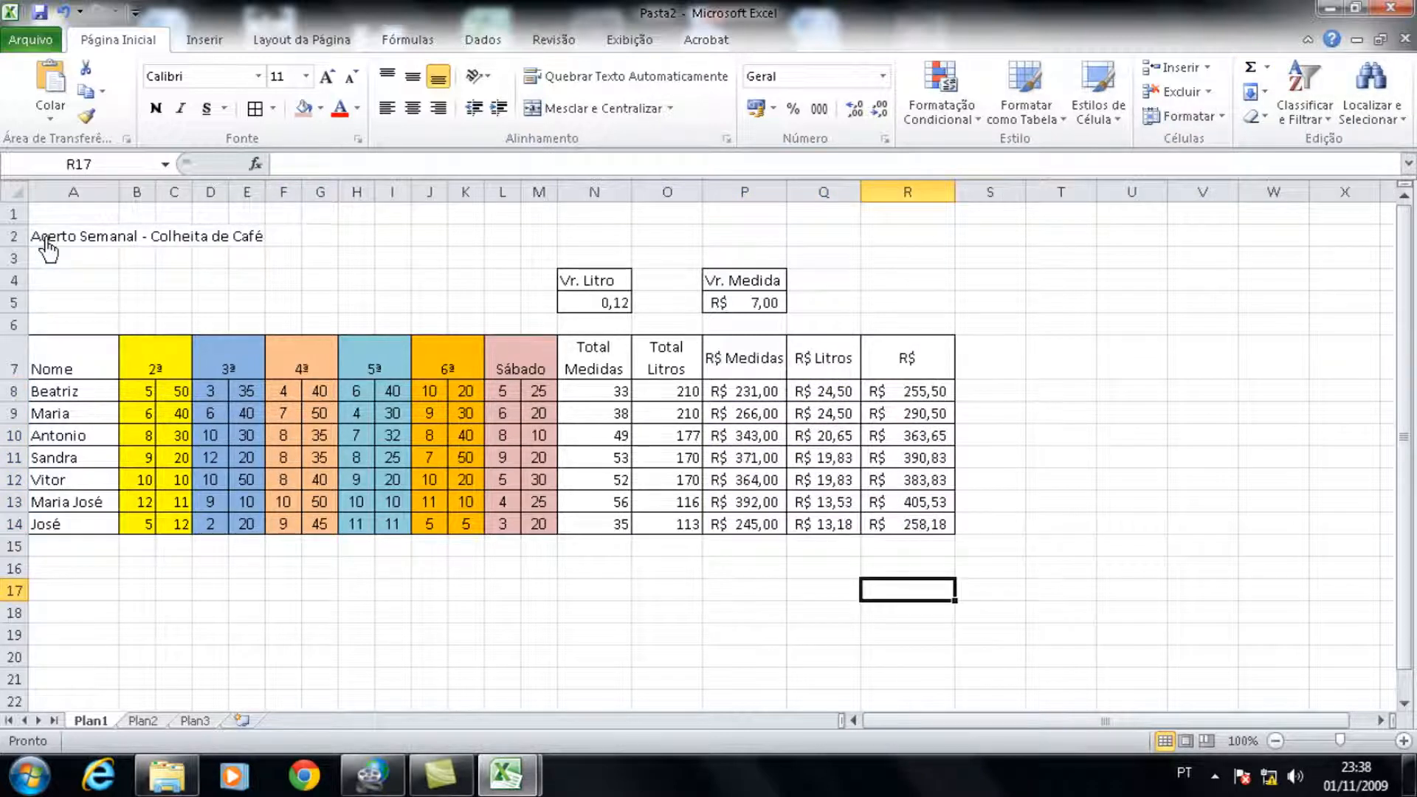
Step: Merge and center the title Acerto Semanal - Colheita de Café across A2:R2 and make it bold
click(47, 250)
drag(59, 251, 909, 247)
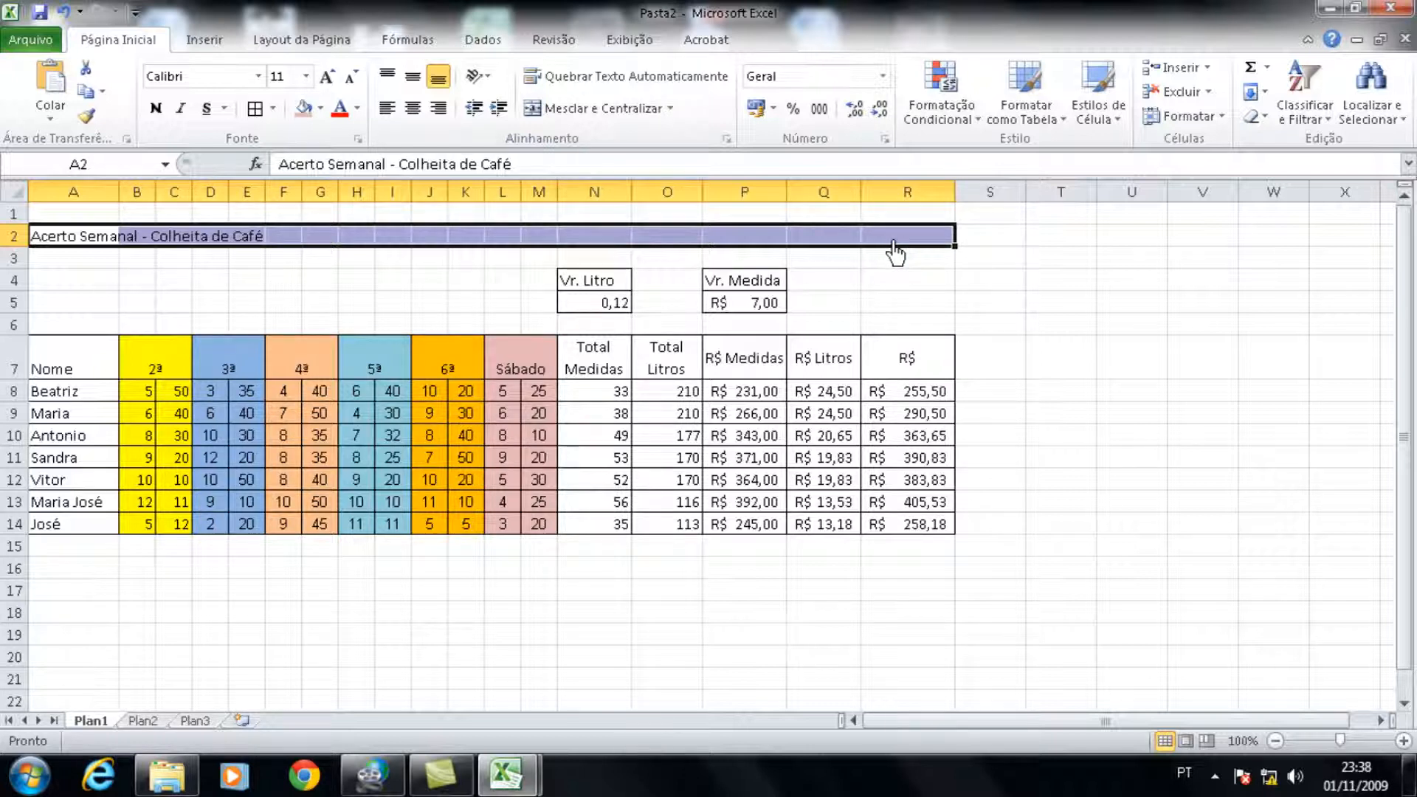
click(580, 112)
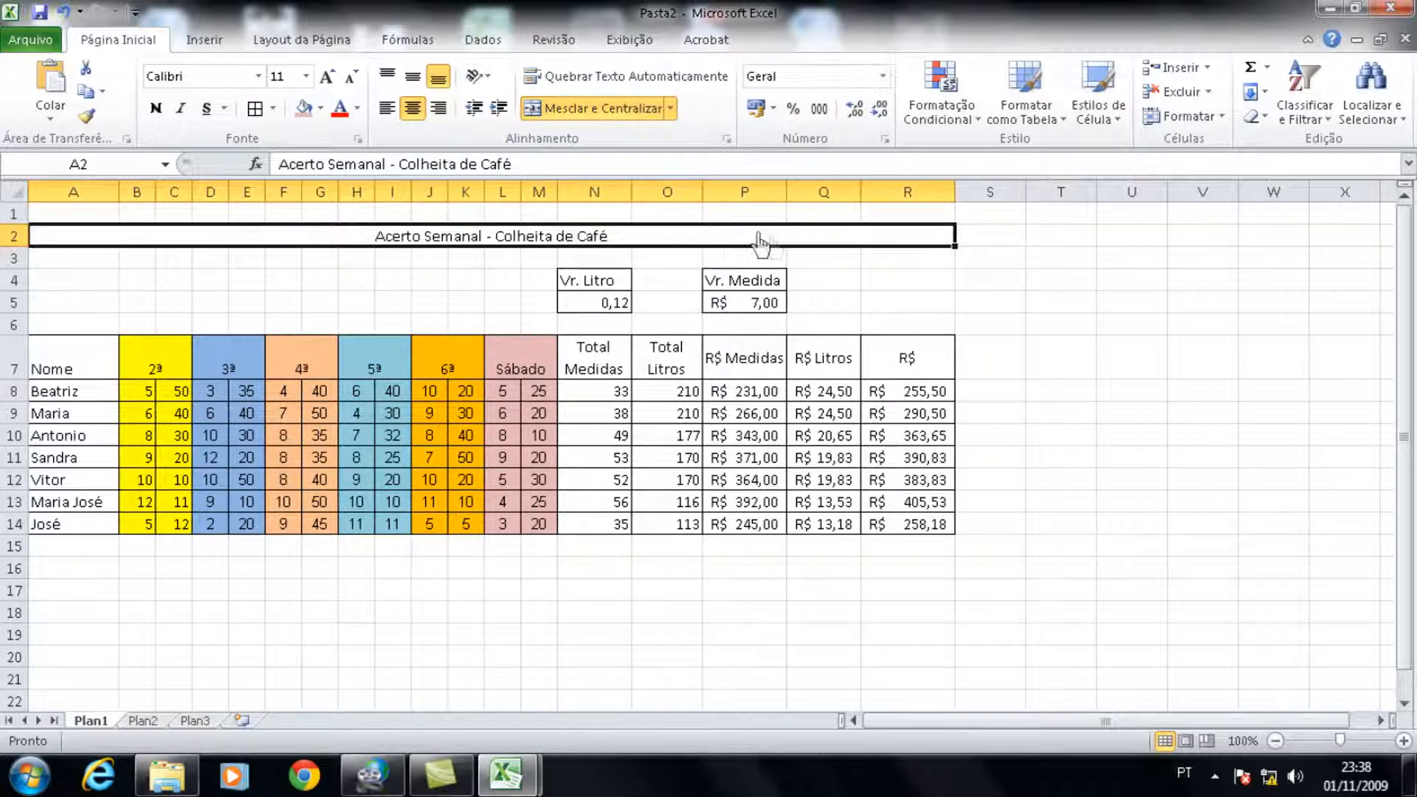
key(ctrl+n)
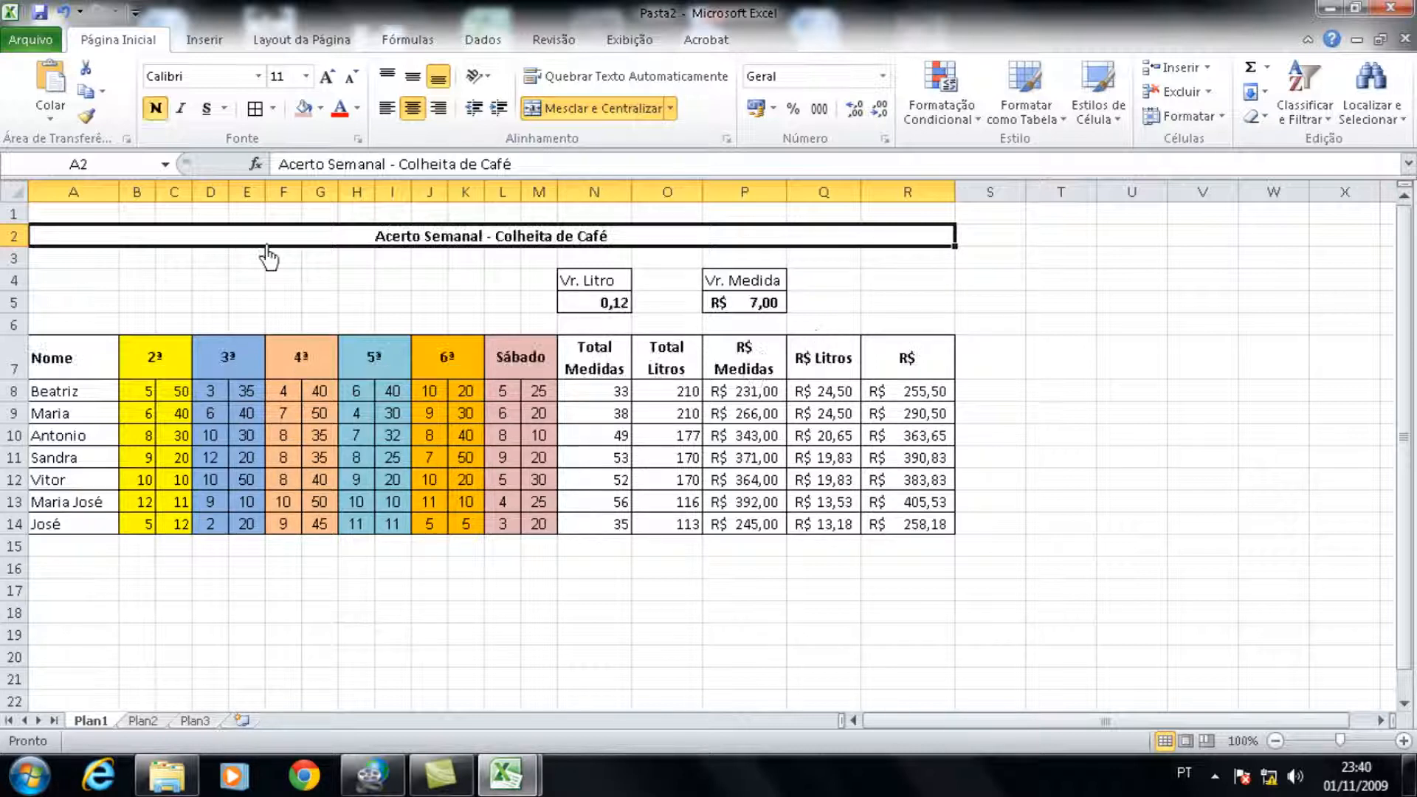